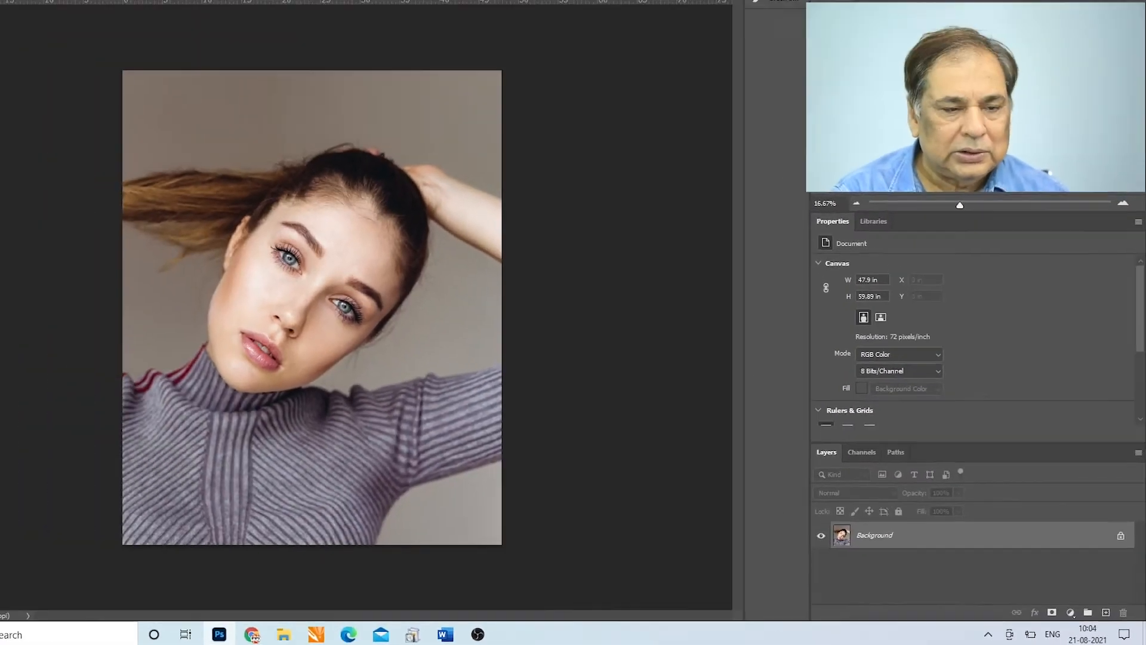
# Hide the Layers panel and show it again
pyautogui.click(260, 9)
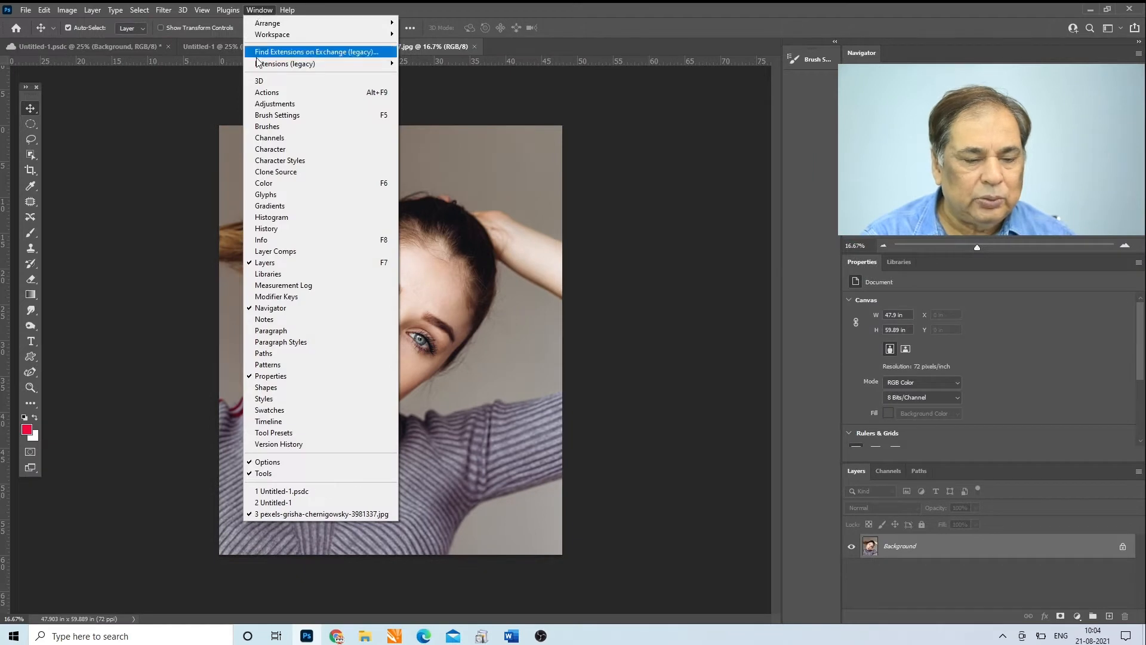
pyautogui.click(265, 263)
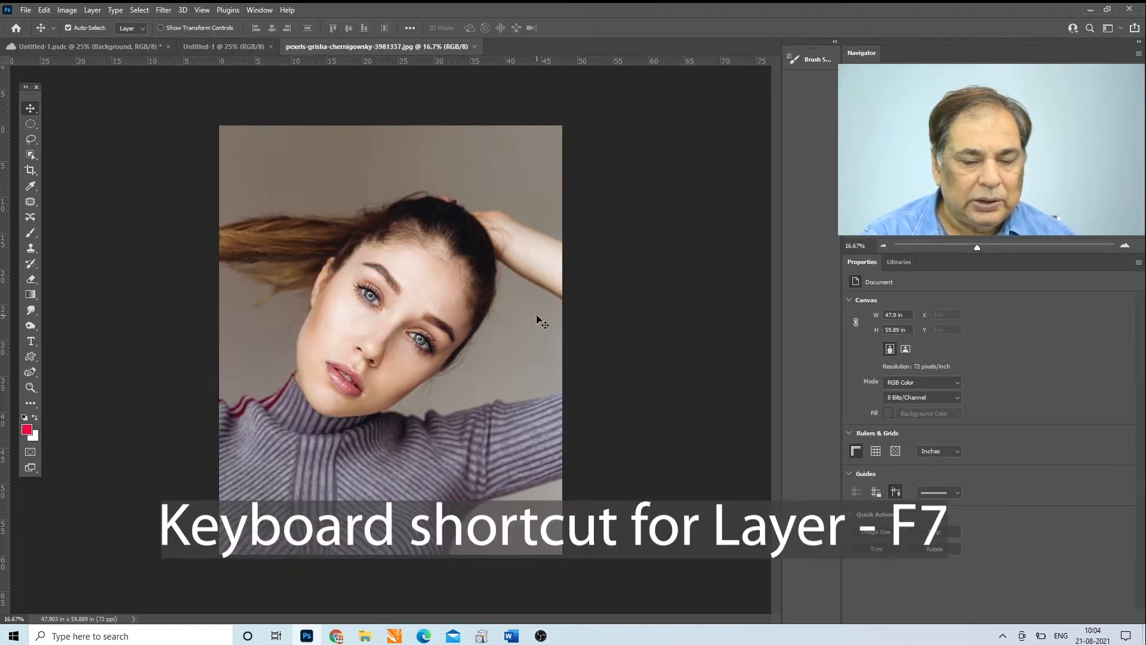
pyautogui.click(260, 9)
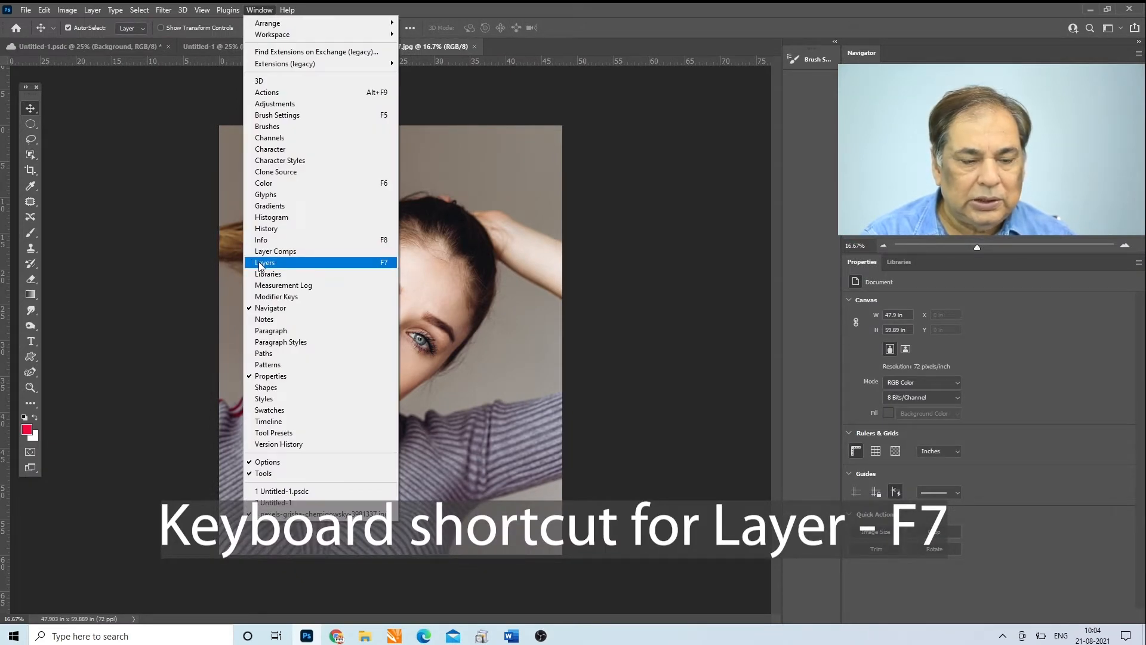
pyautogui.click(260, 264)
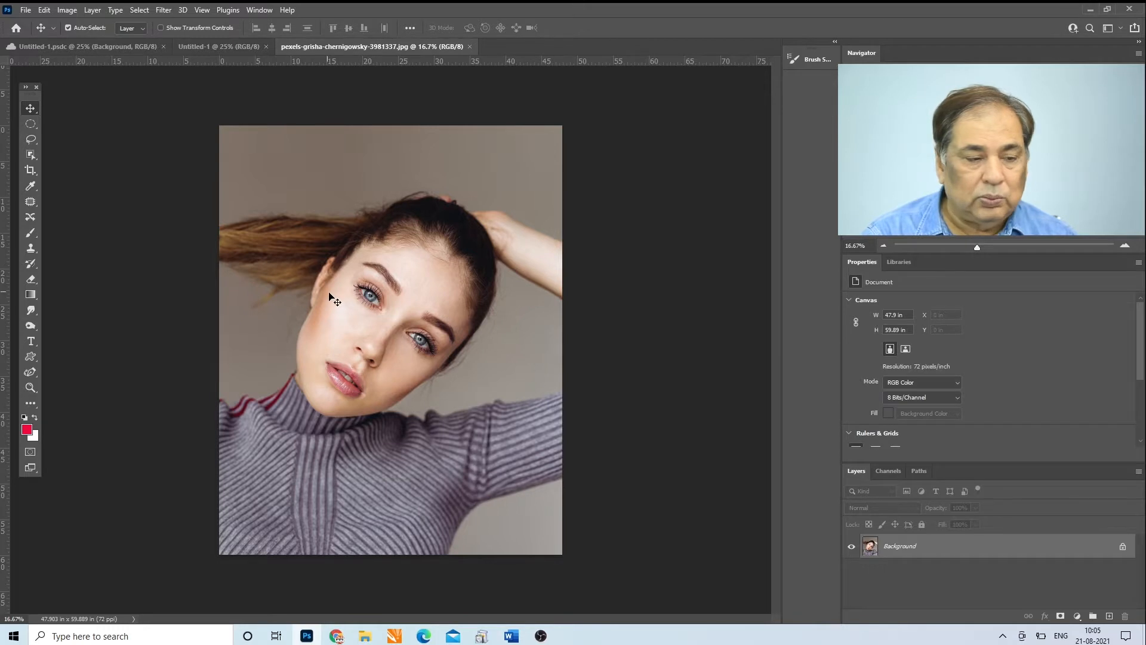
# Try to move the Background layer, cancelling the conversion to a normal layer
pyautogui.moveTo(330, 296); pyautogui.dragTo(417, 335)
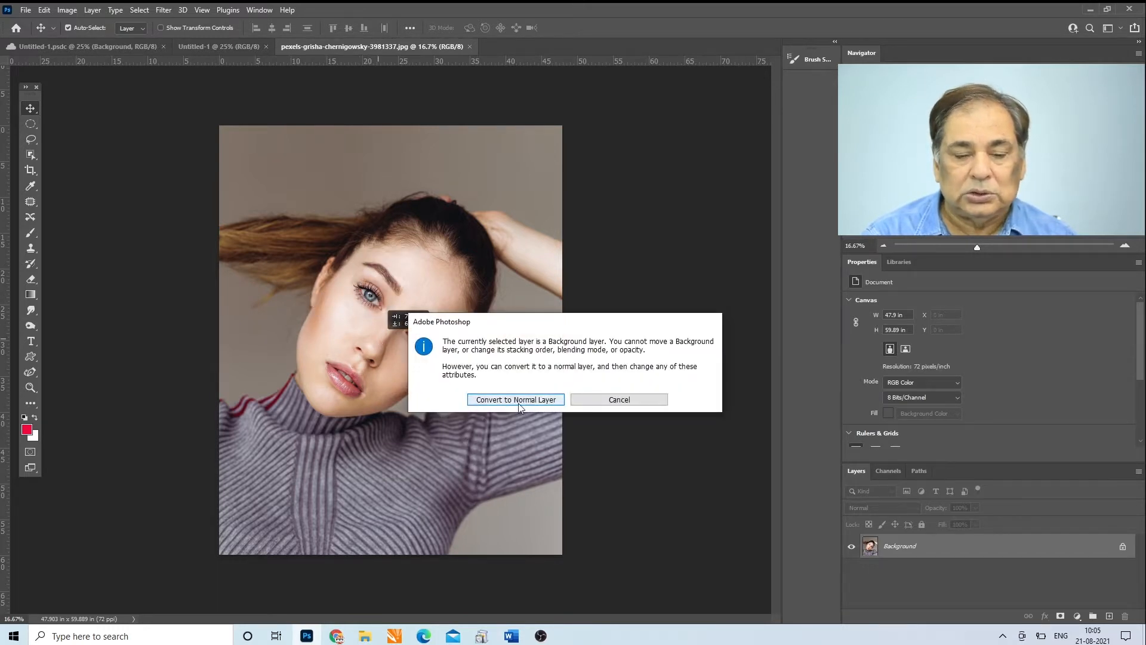
pyautogui.click(620, 406)
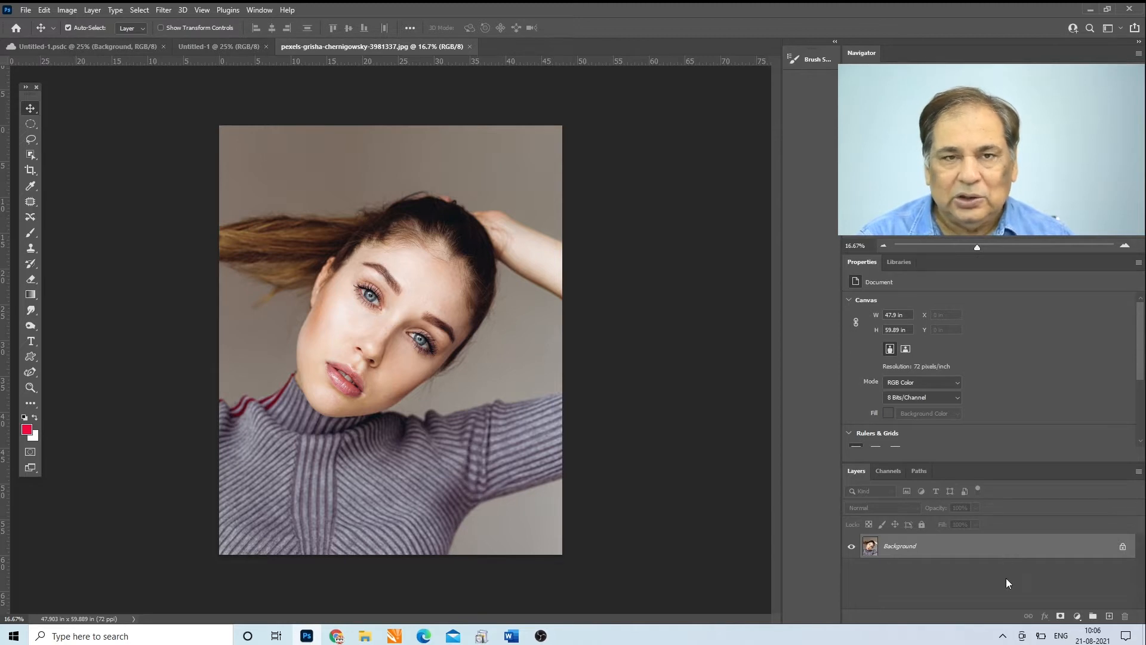
# Duplicate the Background layer three times and undo all the duplicates
pyautogui.press('ctrl')
pyautogui.hotkey('ctrl', 'j')
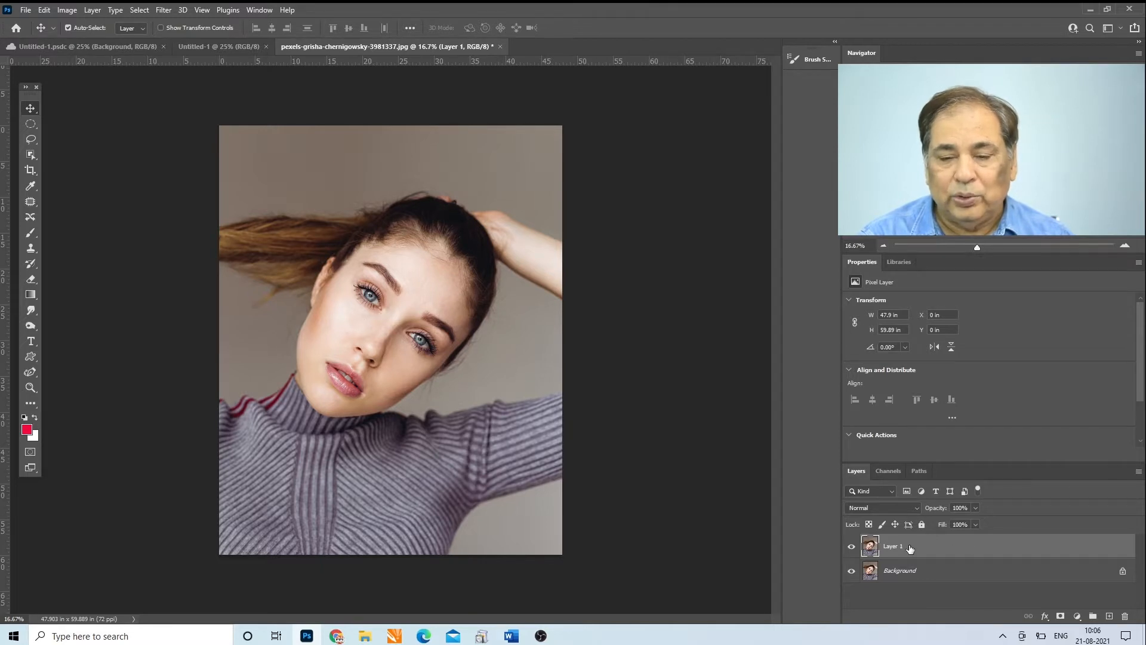
pyautogui.hotkey('ctrl', 'j')
pyautogui.hotkey('ctrl', 'j')
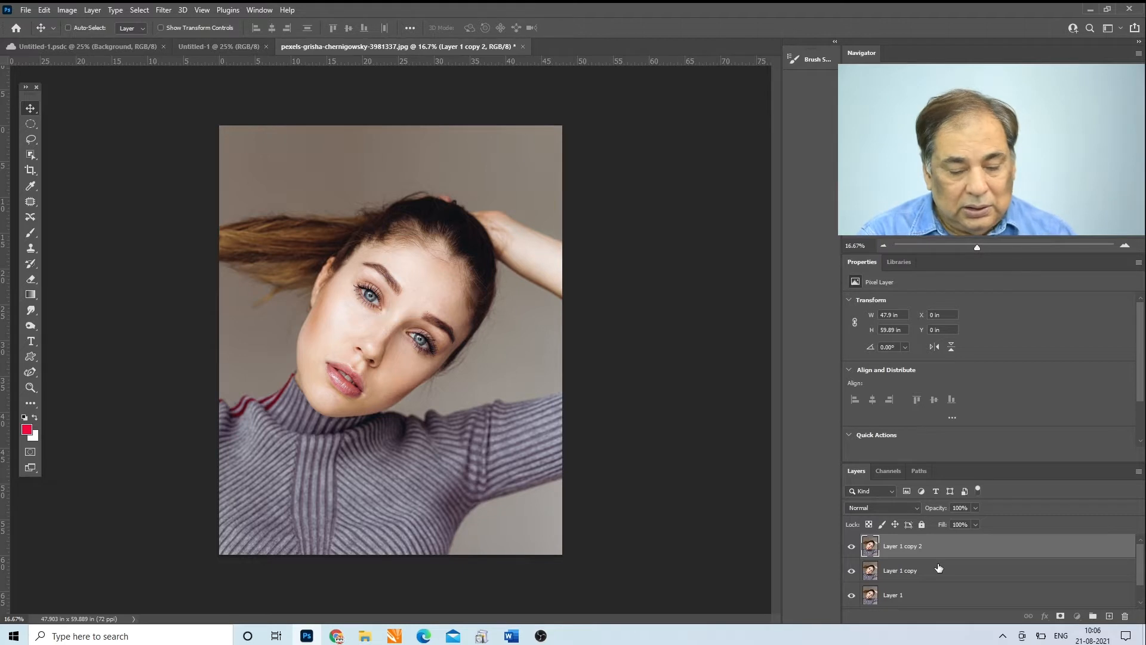
pyautogui.hotkey('ctrl', 'z')
pyautogui.hotkey('ctrl', 'z')
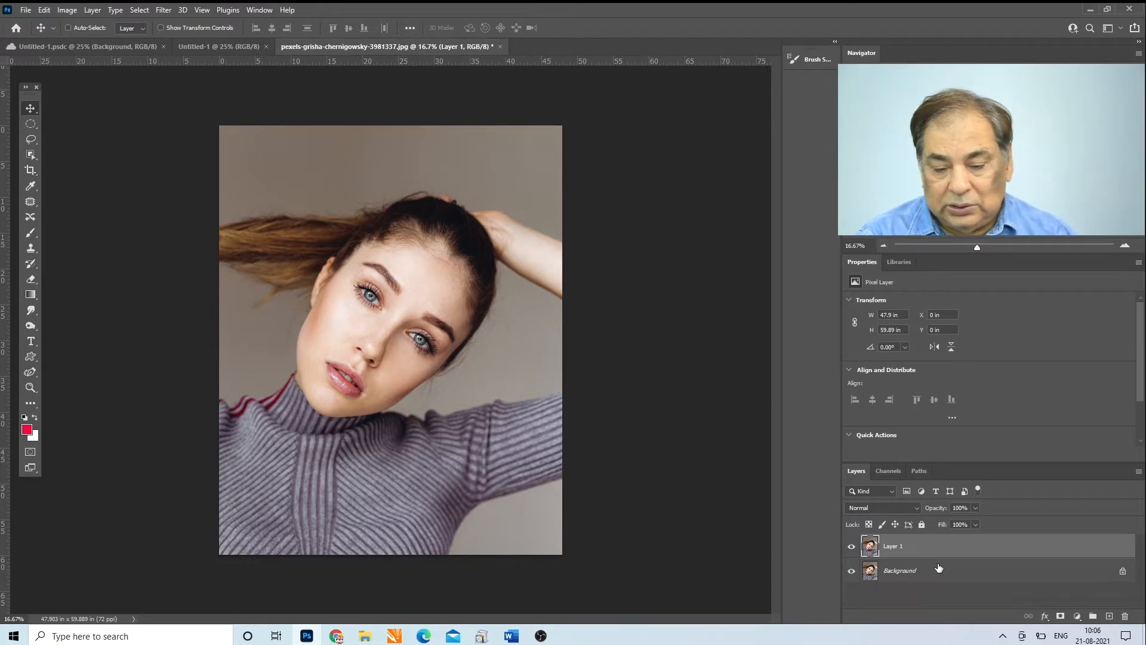
pyautogui.hotkey('ctrl', 'z')
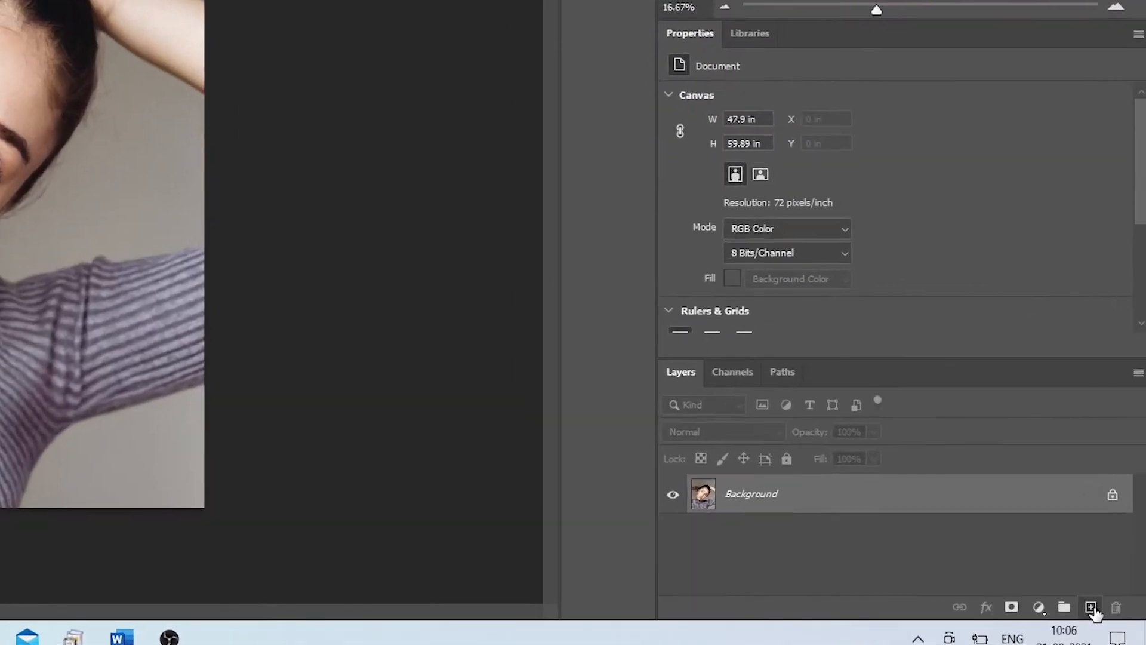
# Add a new layer filled with the red foreground color and set its opacity to 53%
pyautogui.click(1109, 616)
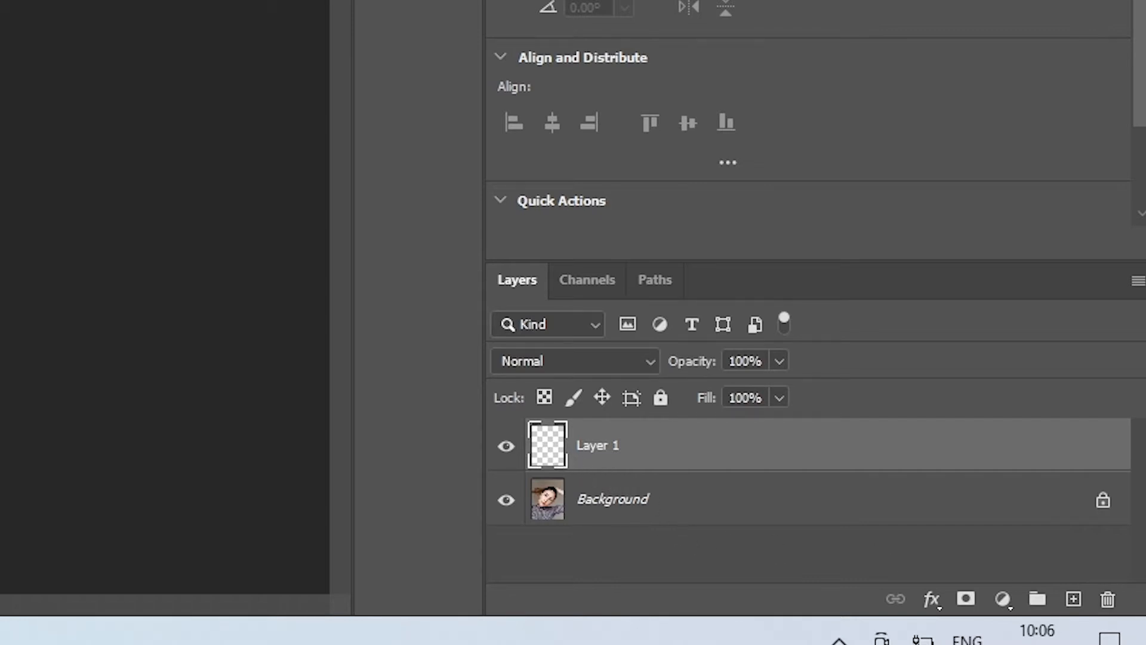
pyautogui.hotkey('alt', 'BackSpace')
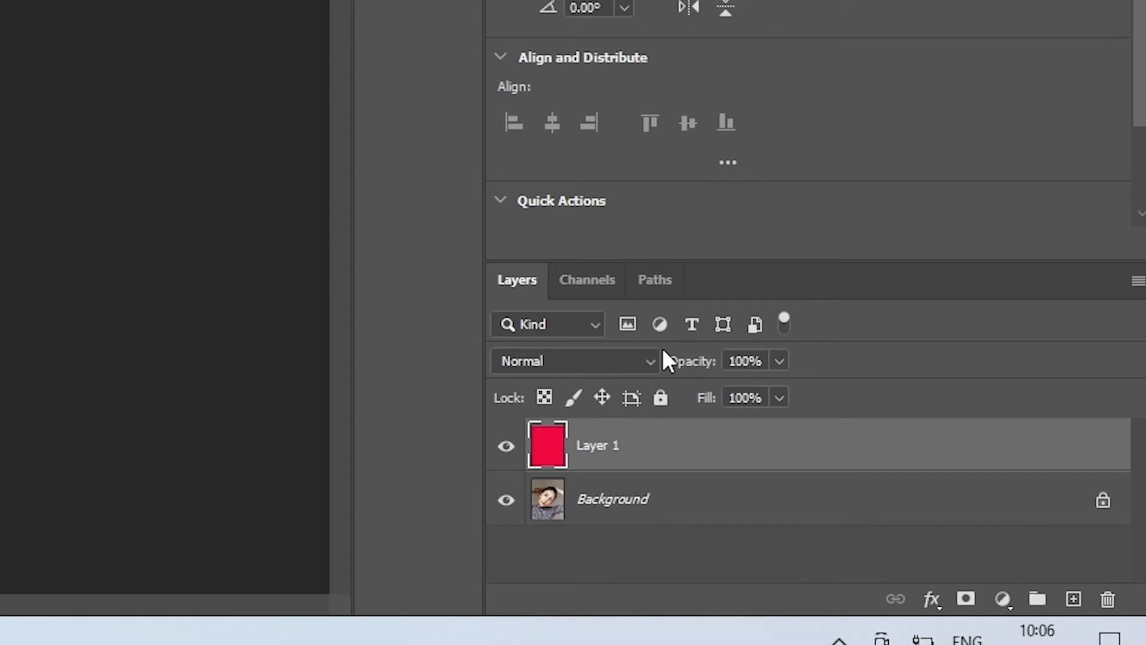
pyautogui.click(779, 361)
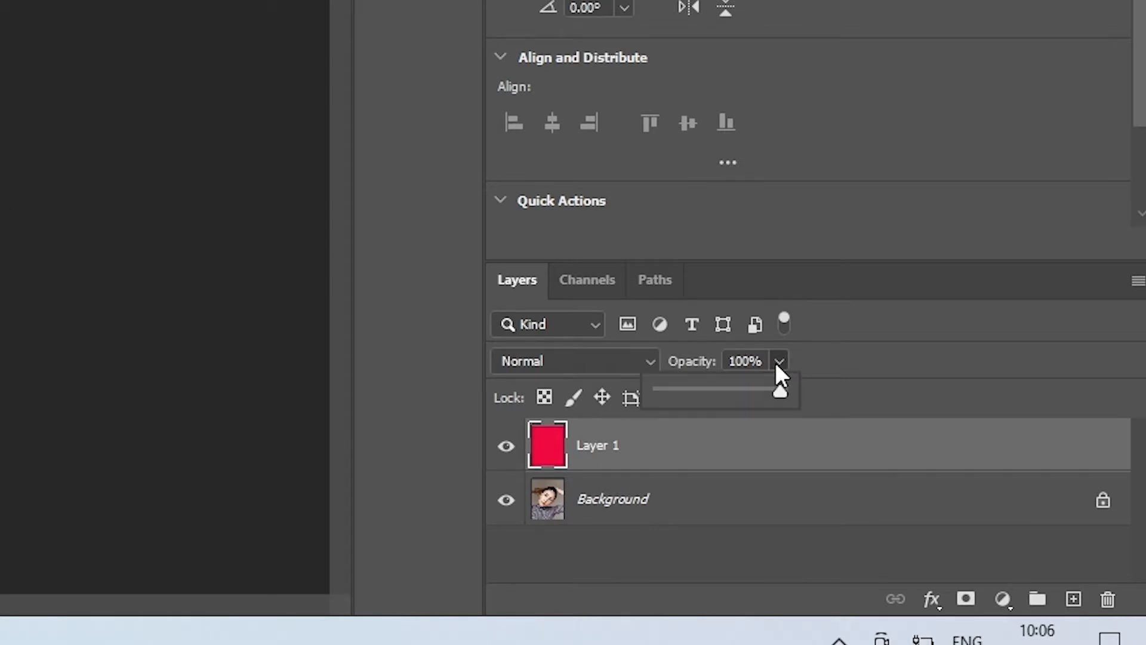
pyautogui.click(730, 390)
pyautogui.moveTo(705, 395); pyautogui.dragTo(703, 394)
# Look through the available blend modes, fill and adjustment layers, and layer effects
pyautogui.click(641, 359)
pyautogui.click(642, 360)
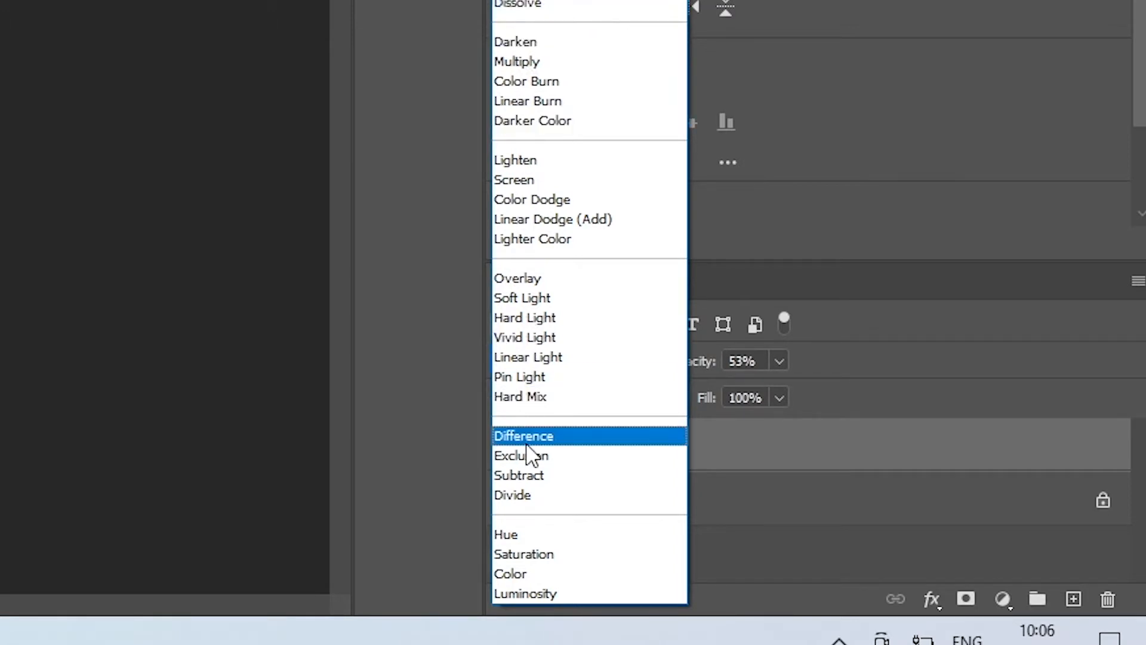
pyautogui.click(839, 336)
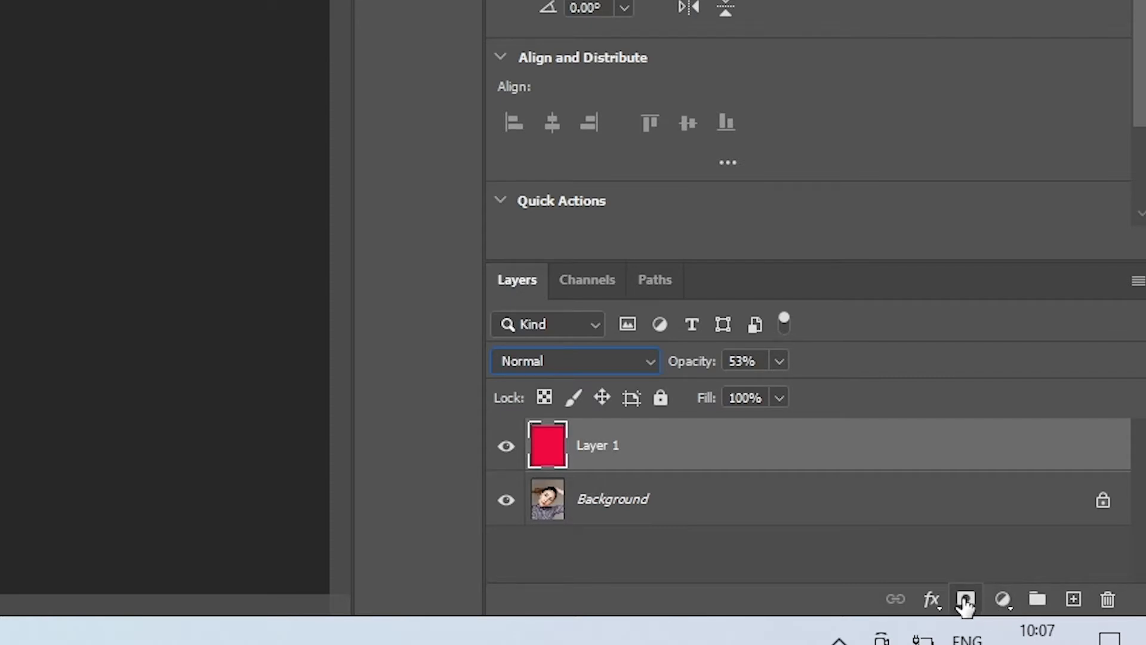
pyautogui.click(1003, 599)
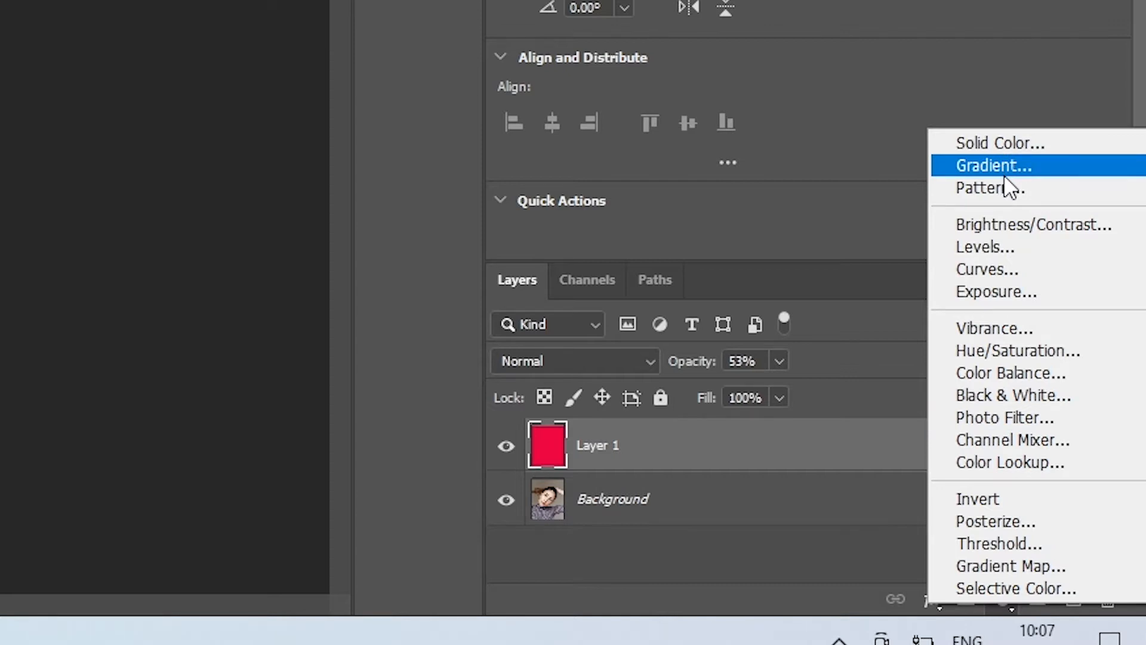
pyautogui.click(1027, 57)
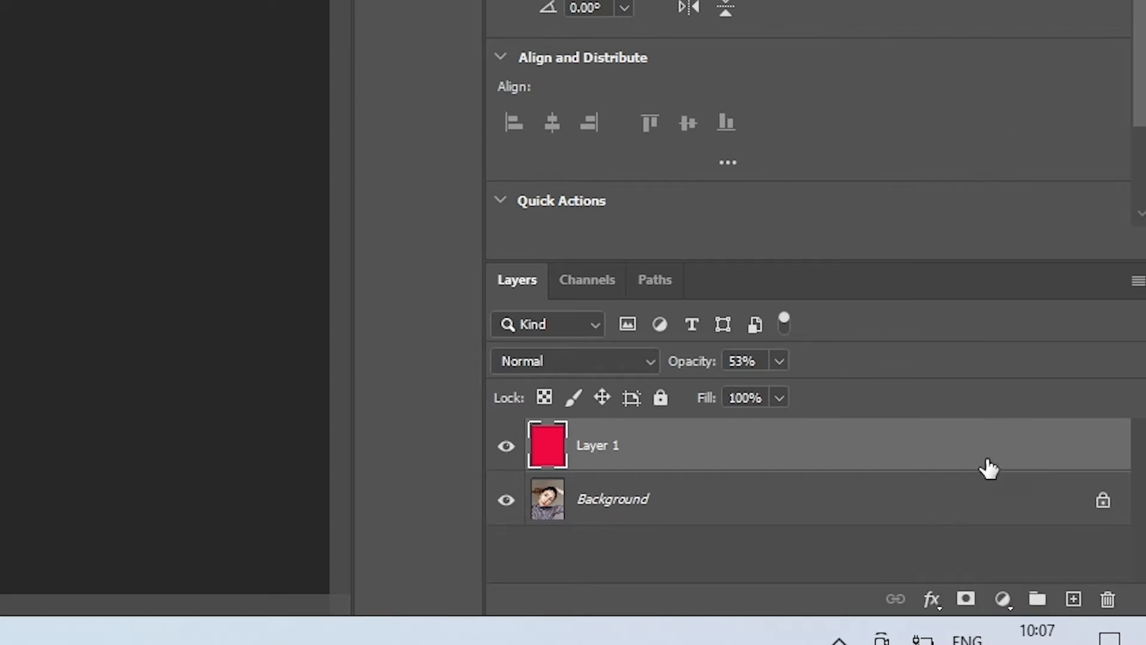
pyautogui.click(932, 598)
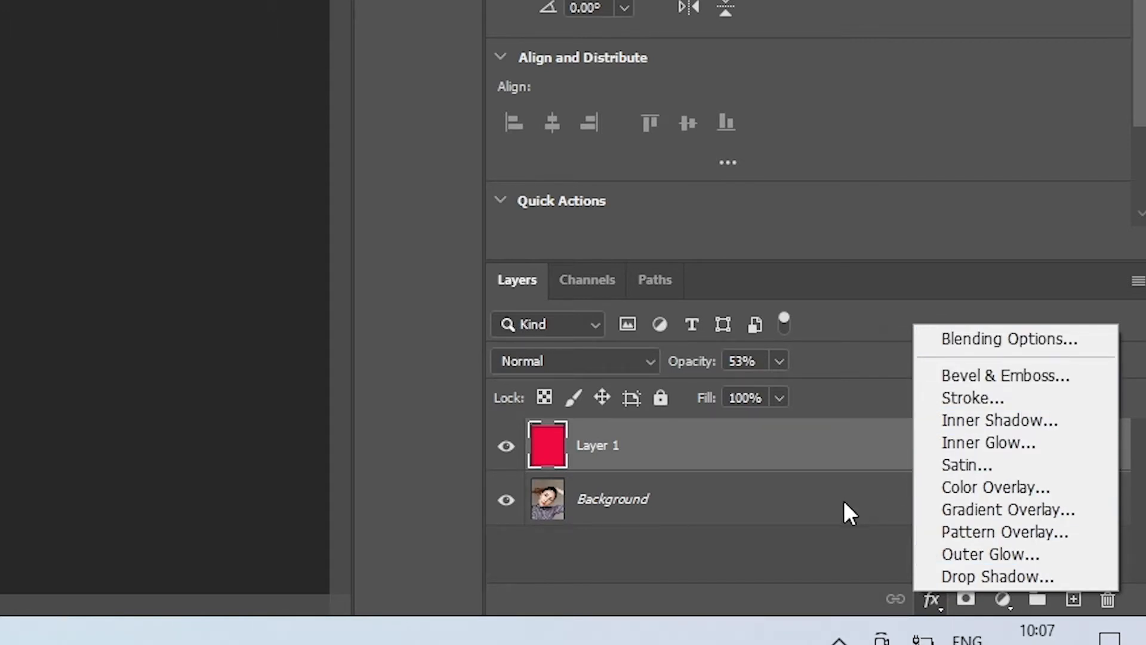
pyautogui.click(822, 532)
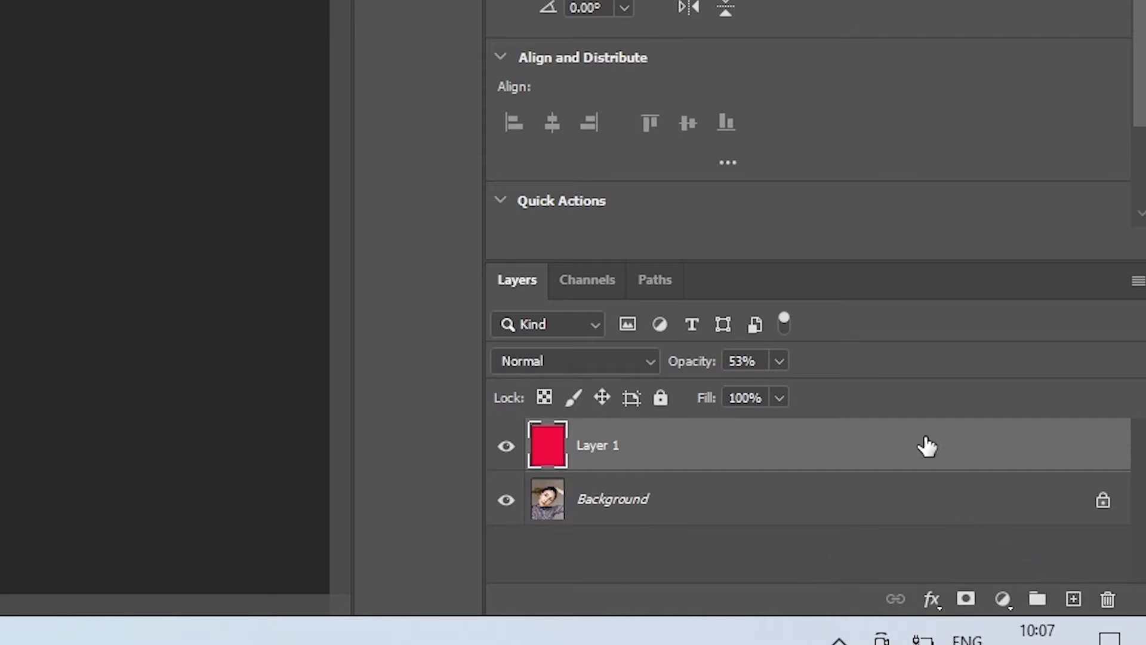
# Delete the red layer and hide the Properties panel
pyautogui.click(1108, 599)
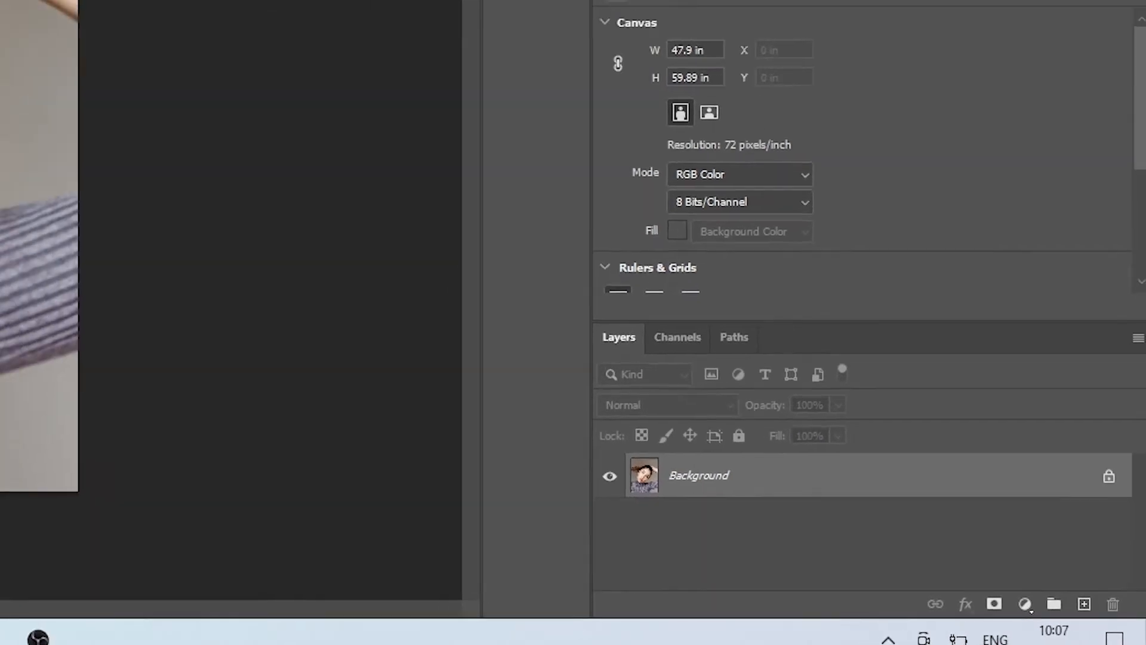
pyautogui.click(259, 10)
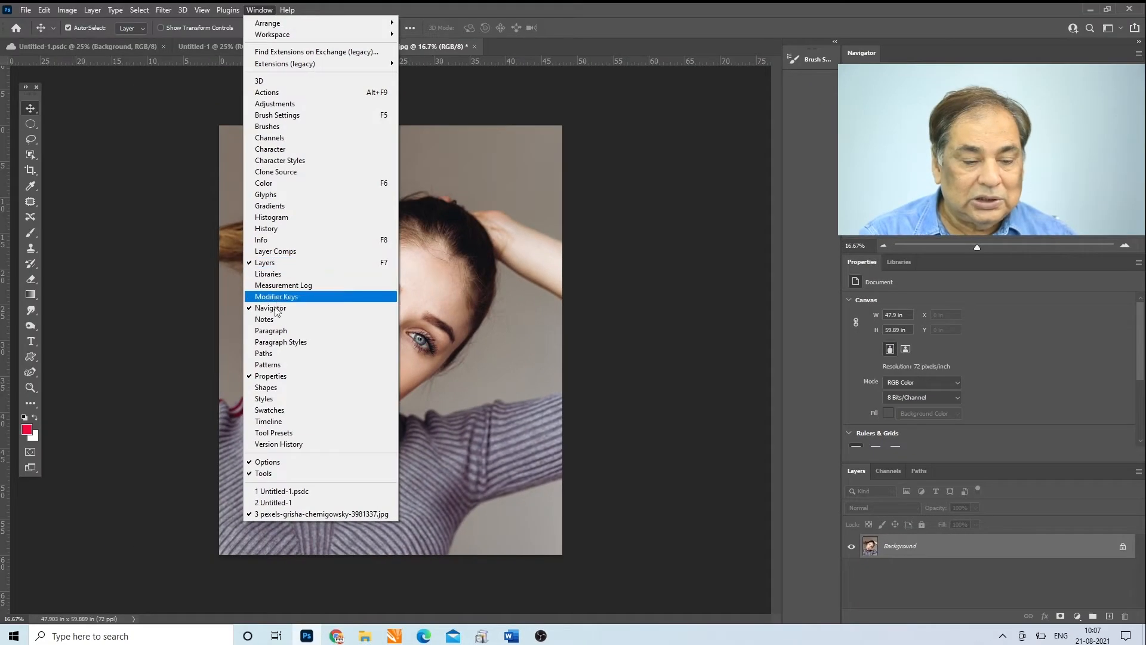
pyautogui.click(266, 376)
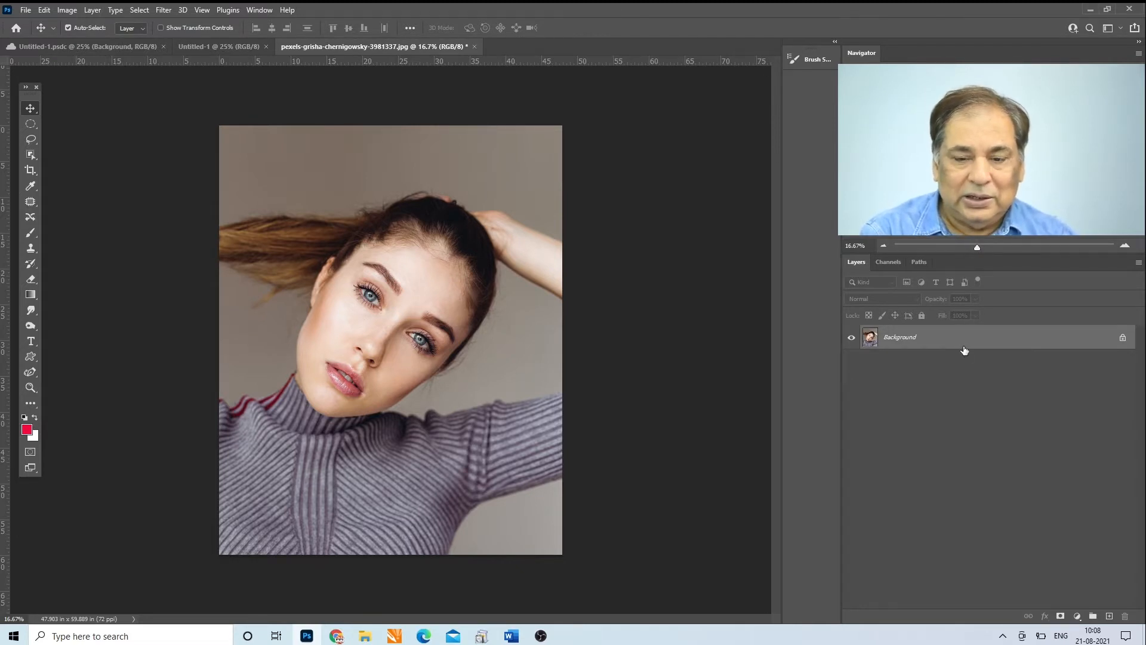
# Add a new blank layer above the Background, activate the Brush tool and set the layer's opacity to 16%
pyautogui.click(1109, 617)
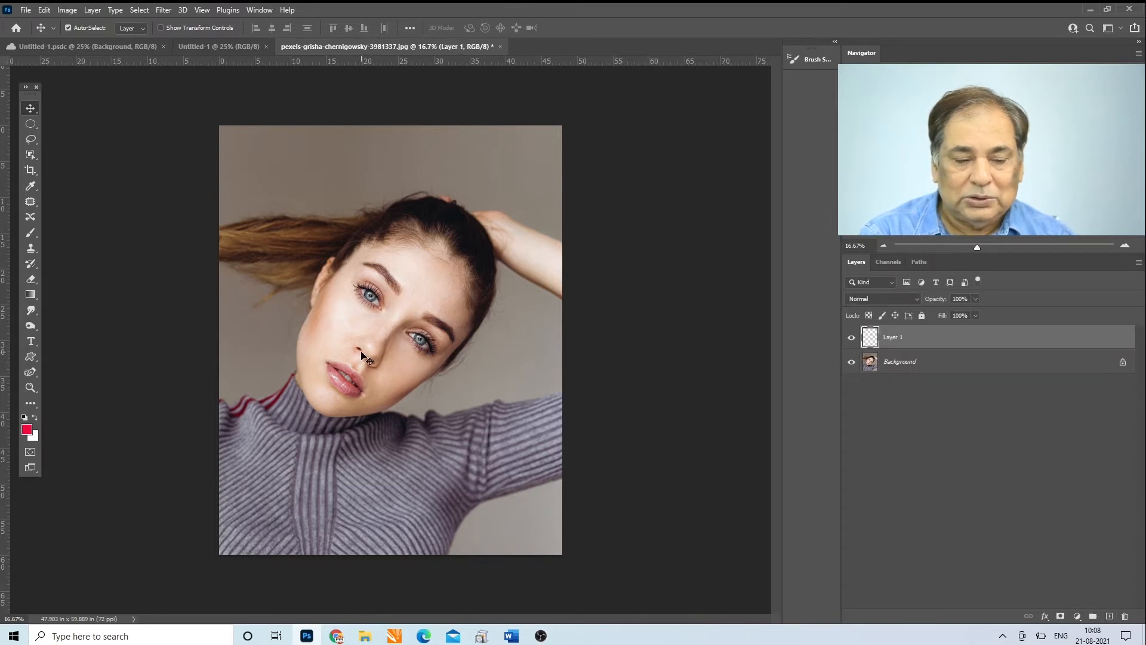
pyautogui.click(29, 388)
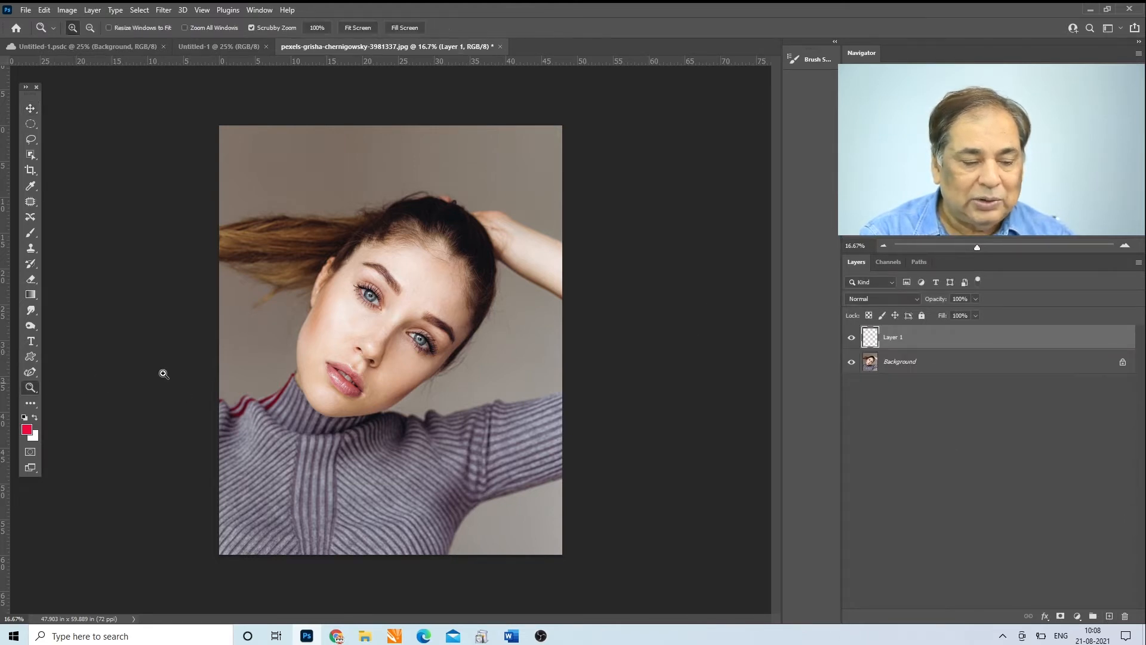
pyautogui.click(370, 315)
pyautogui.click(497, 325)
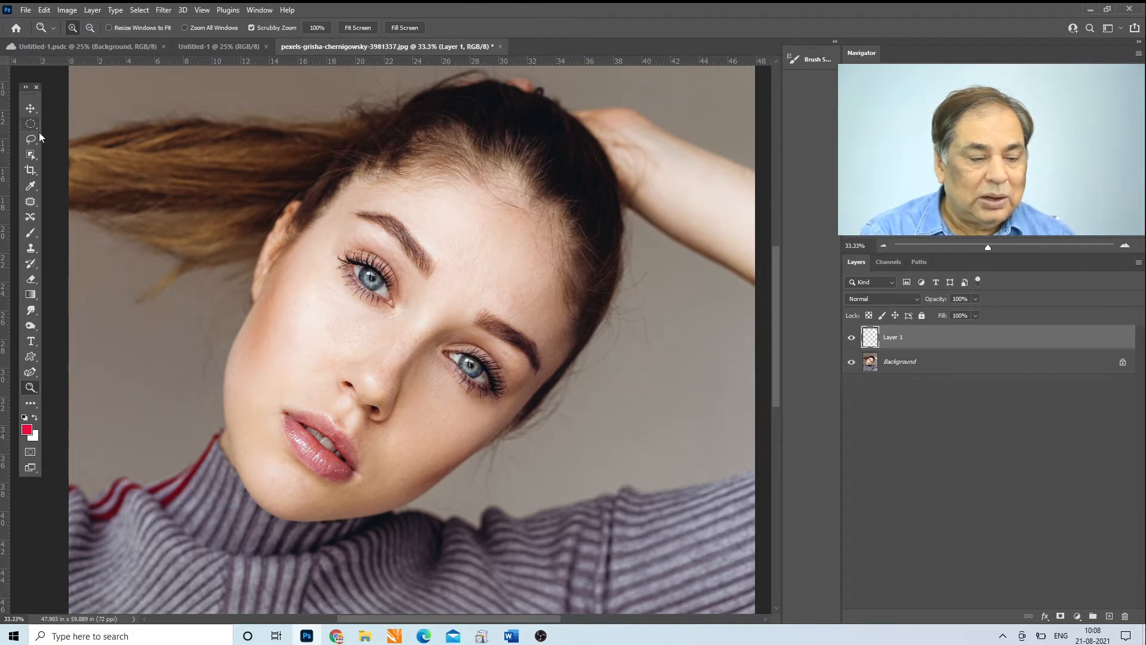
pyautogui.click(31, 233)
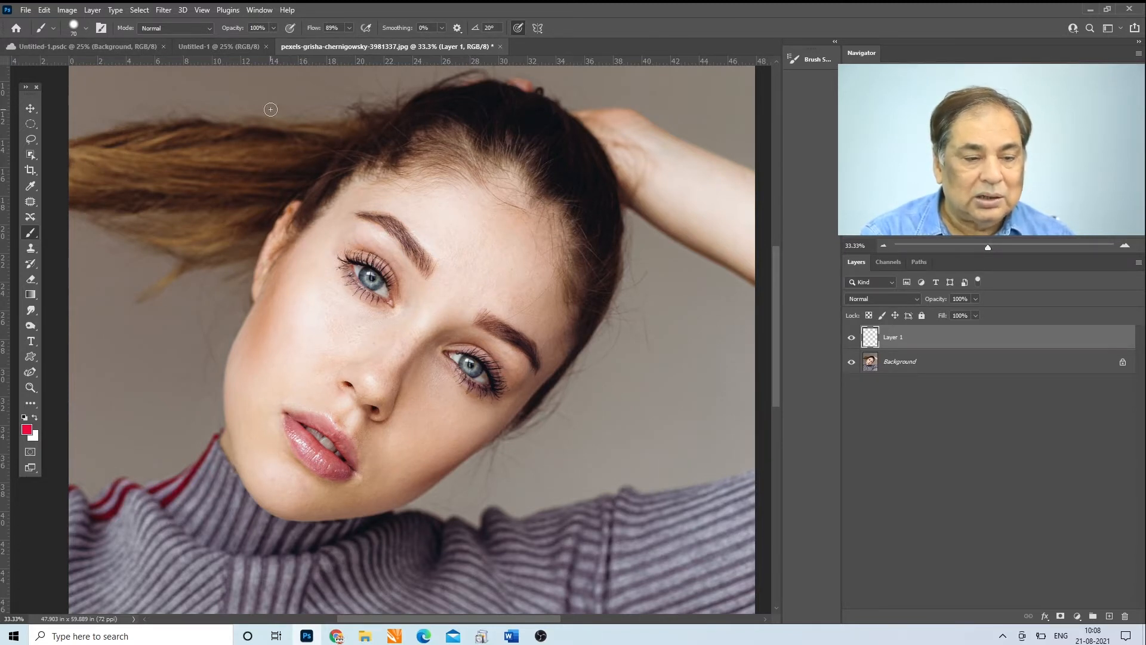
pyautogui.click(977, 299)
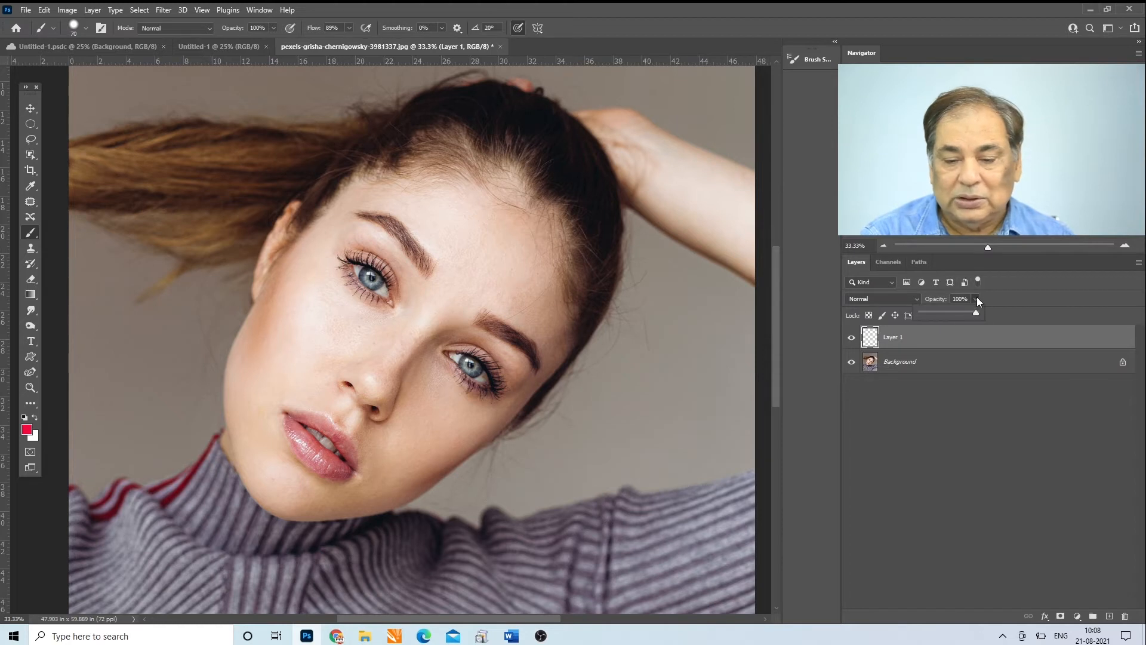
pyautogui.moveTo(979, 312); pyautogui.dragTo(928, 312)
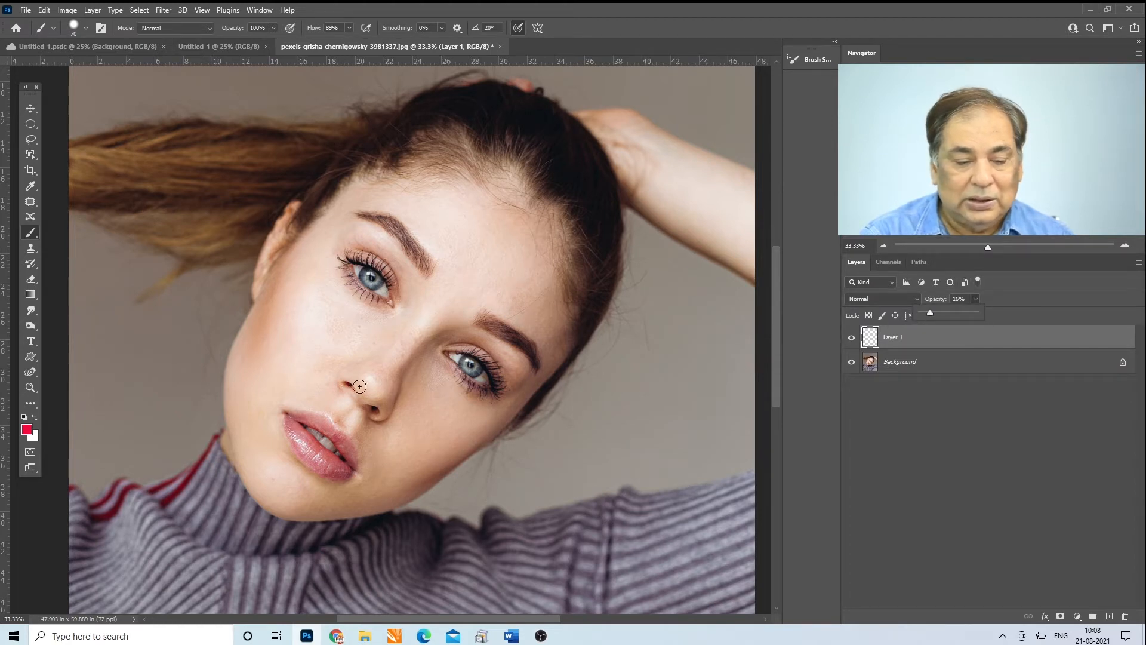
# Try a red brush stroke on the cheek beside the nose and undo it
pyautogui.moveTo(345, 321)
pyautogui.mouseDown()
pyautogui.moveTo(315, 362)
pyautogui.moveTo(277, 312)
pyautogui.mouseUp()
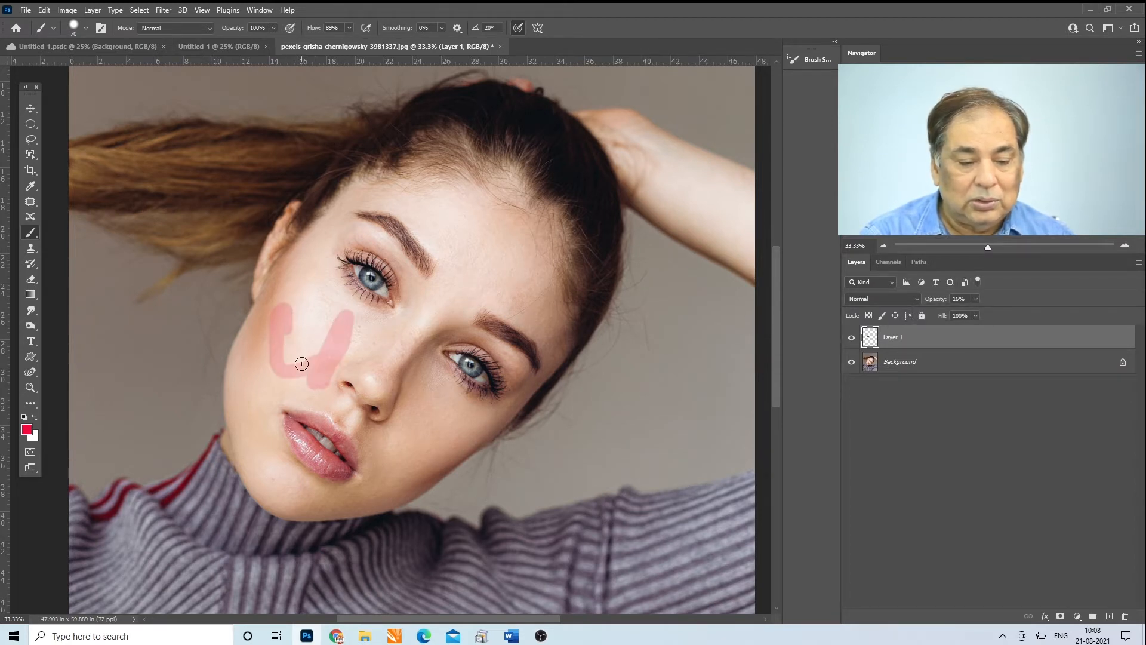
pyautogui.hotkey('ctrl', 'z')
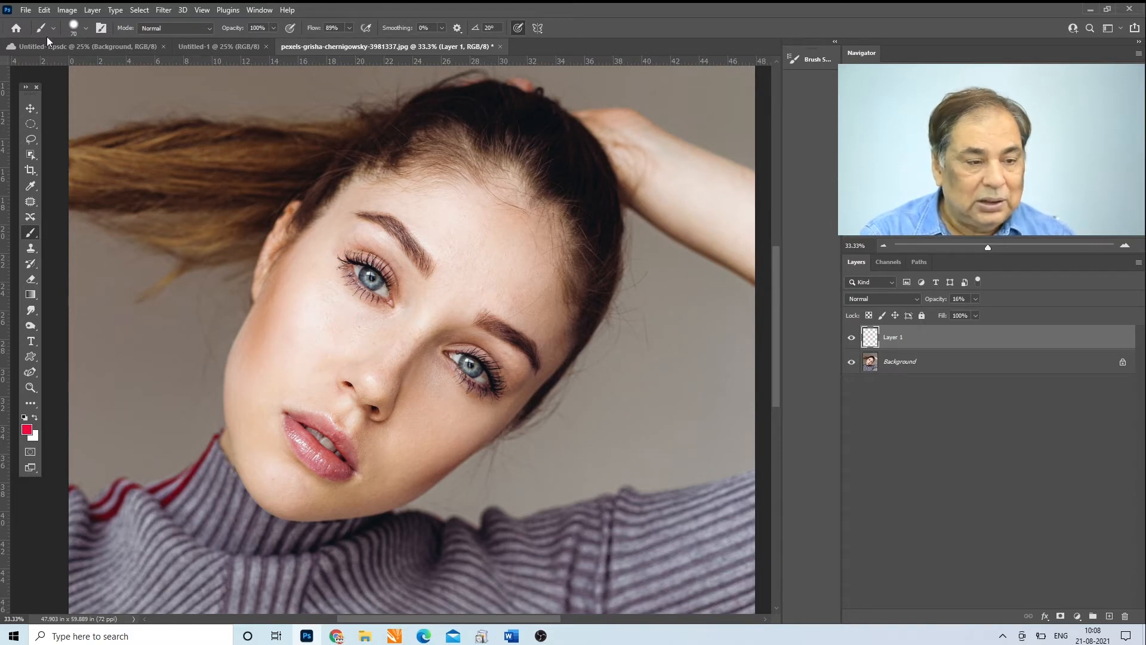
# Paint a soft pink blush spot on the cheek beside the nose with a 250 px brush at minimum hardness
pyautogui.click(85, 28)
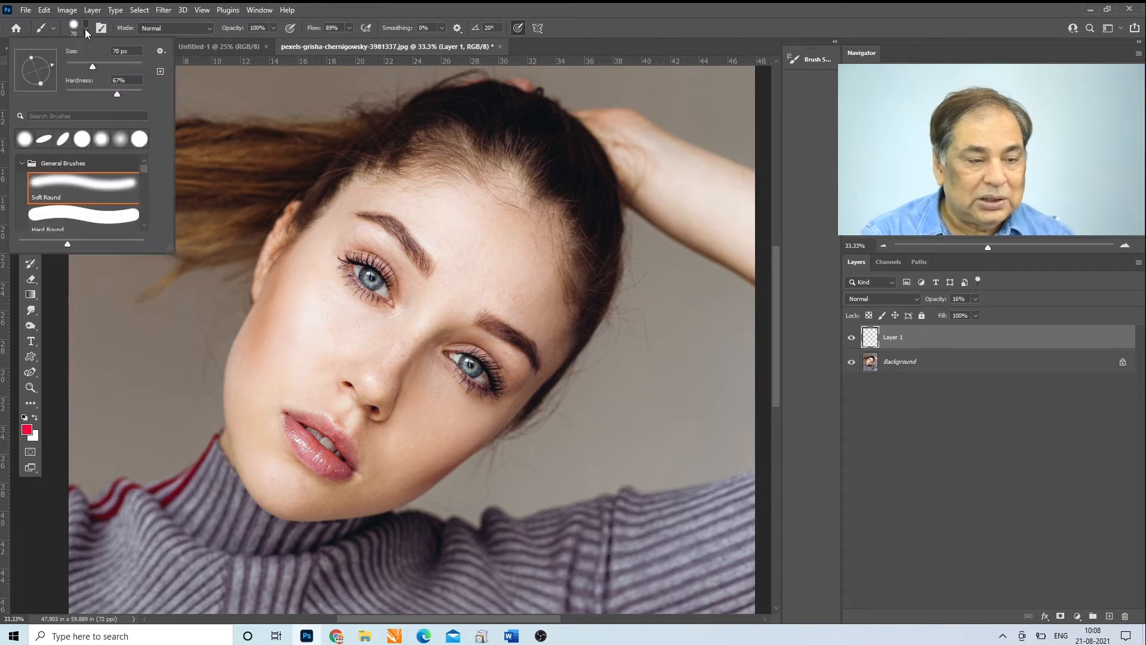
pyautogui.click(65, 94)
pyautogui.click(464, 6)
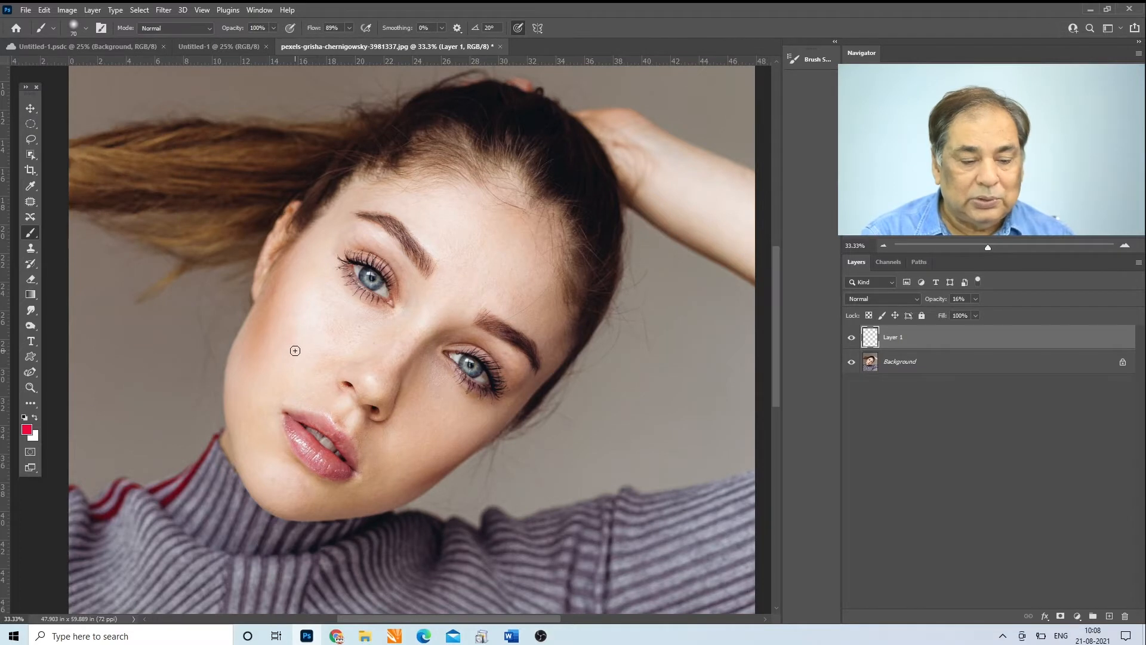
pyautogui.press(']')
pyautogui.press(']')
pyautogui.press(']')
pyautogui.press(']')
pyautogui.press(']')
pyautogui.press(']')
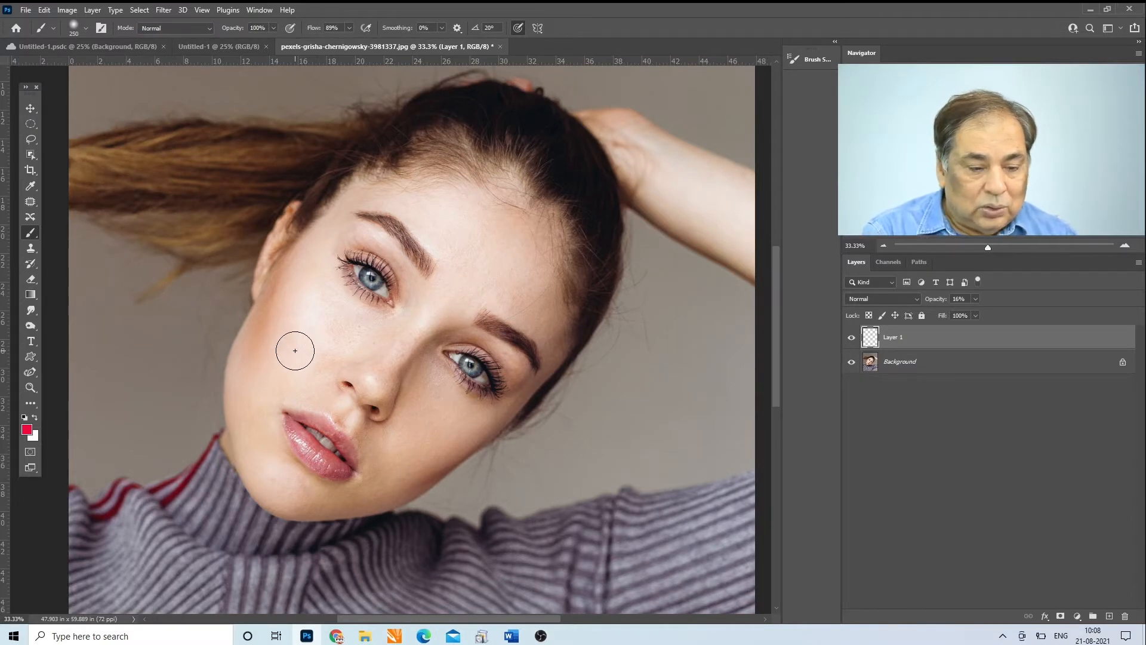
pyautogui.press(']')
pyautogui.press(']')
pyautogui.moveTo(308, 346); pyautogui.dragTo(322, 327)
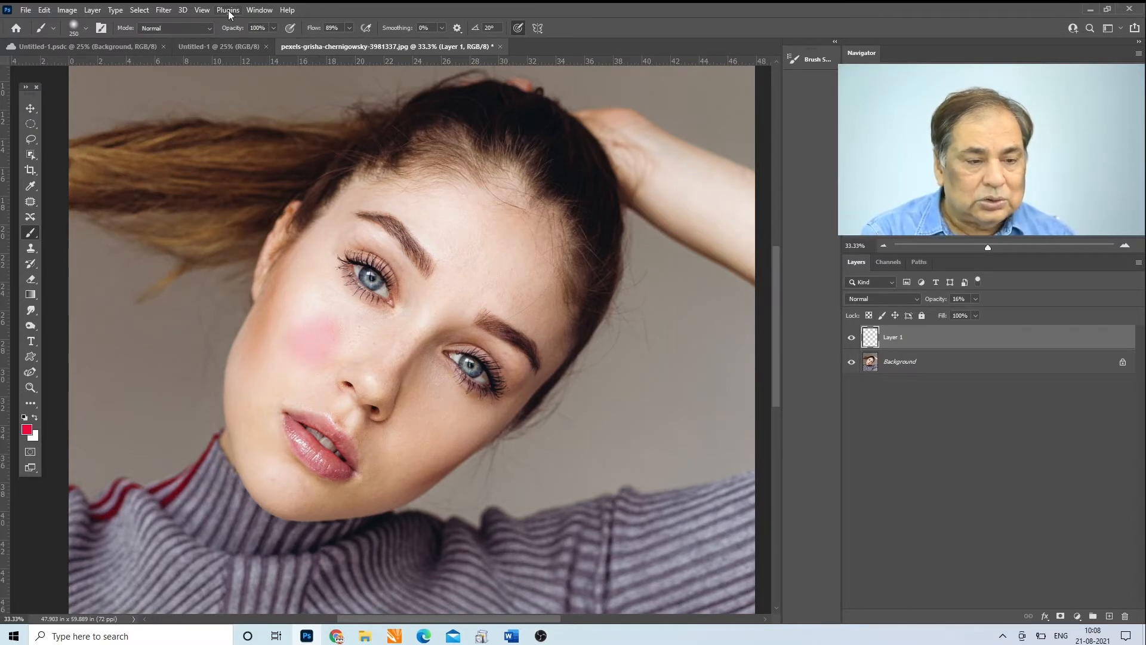
# Apply a Gaussian Blur with a radius of 36.0 pixels to the blush layer
pyautogui.click(170, 11)
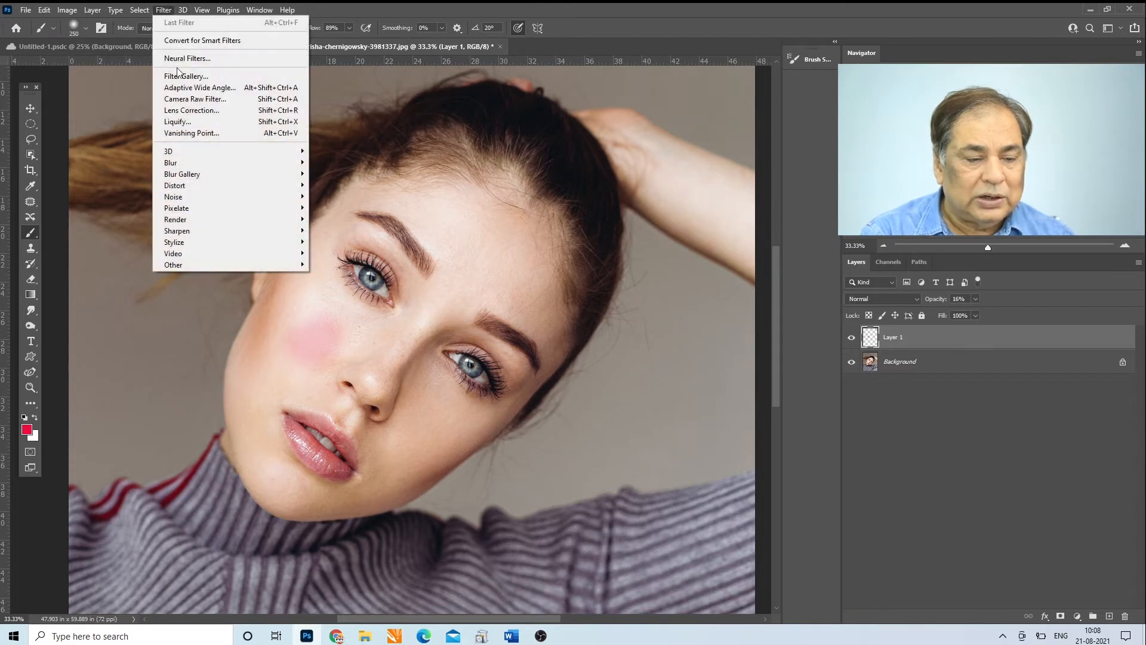
pyautogui.moveTo(225, 163)
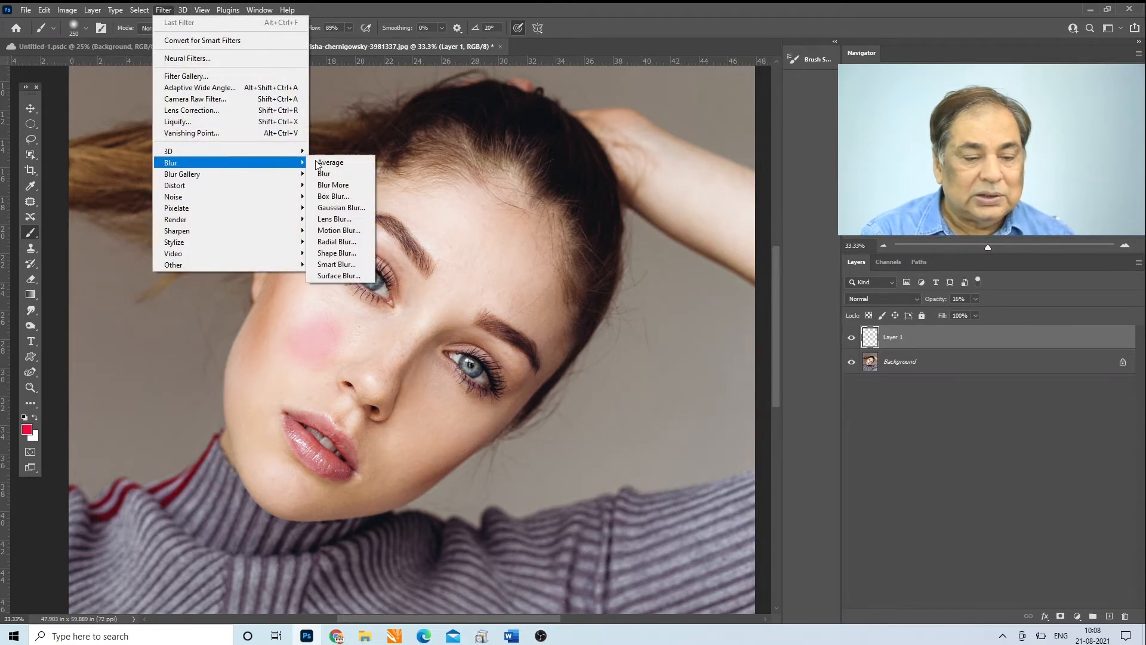
pyautogui.click(340, 207)
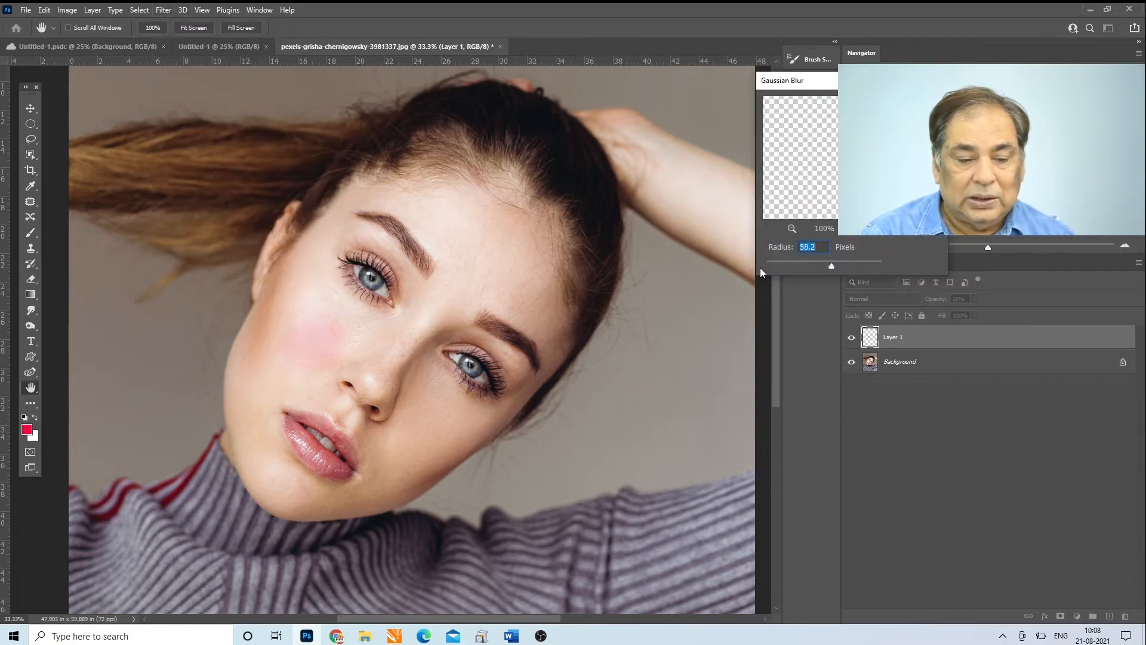
pyautogui.moveTo(823, 265)
pyautogui.mouseDown()
pyautogui.moveTo(804, 267)
pyautogui.moveTo(824, 266)
pyautogui.mouseUp()
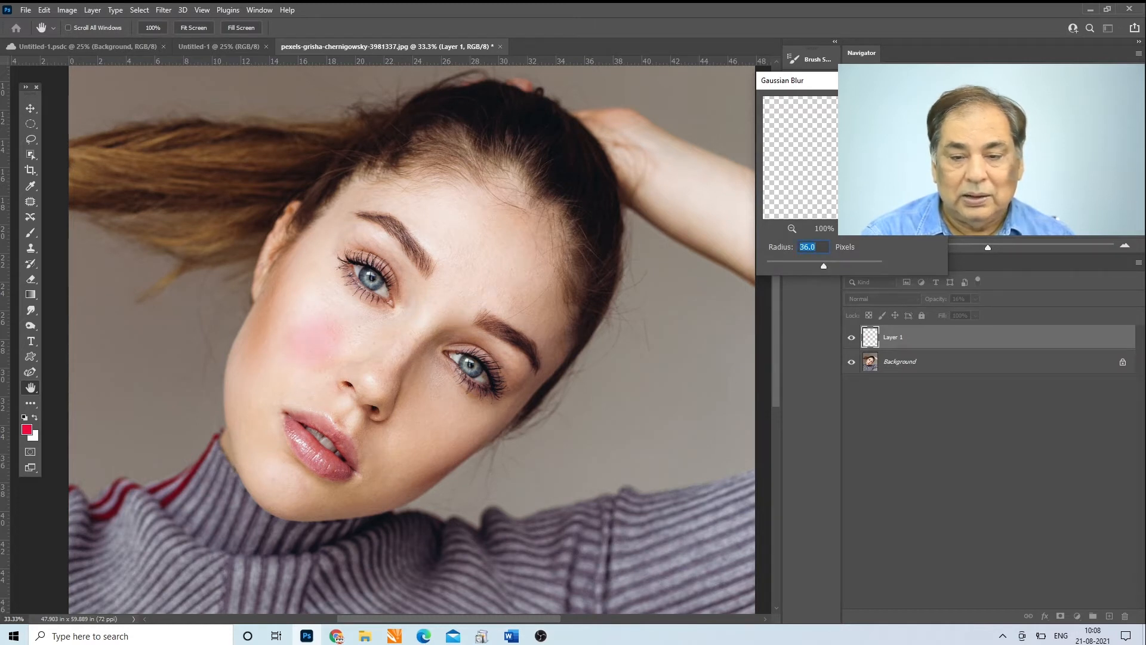
pyautogui.press('Return')
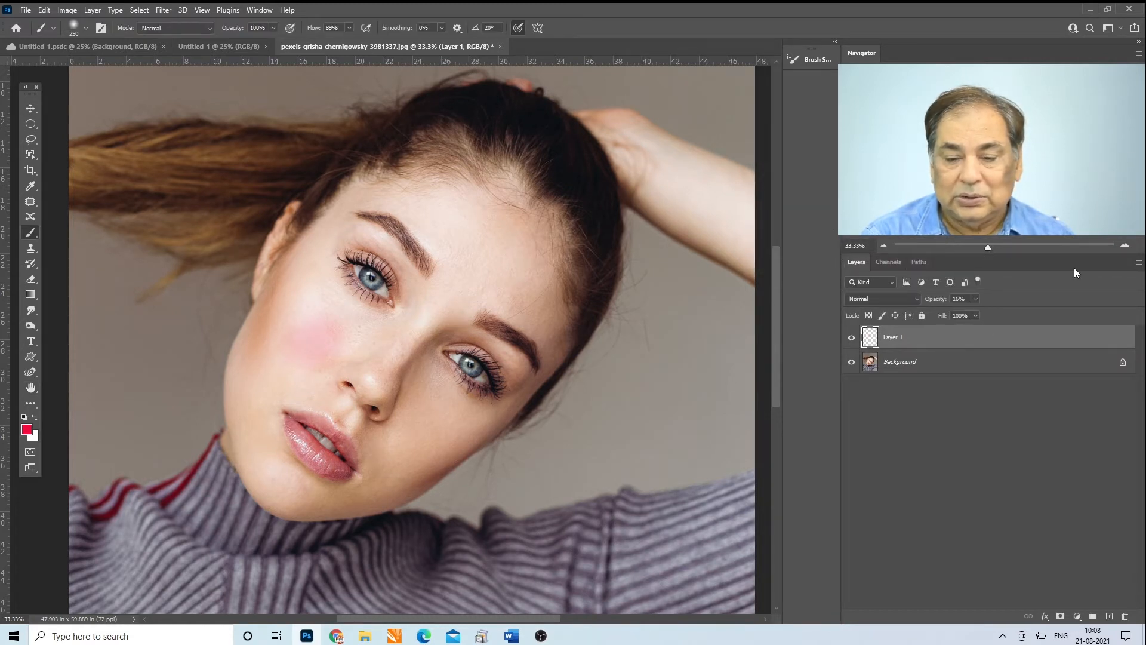
# Lower the blush layer's opacity to 14% and delete the layer from the portrait
pyautogui.click(975, 298)
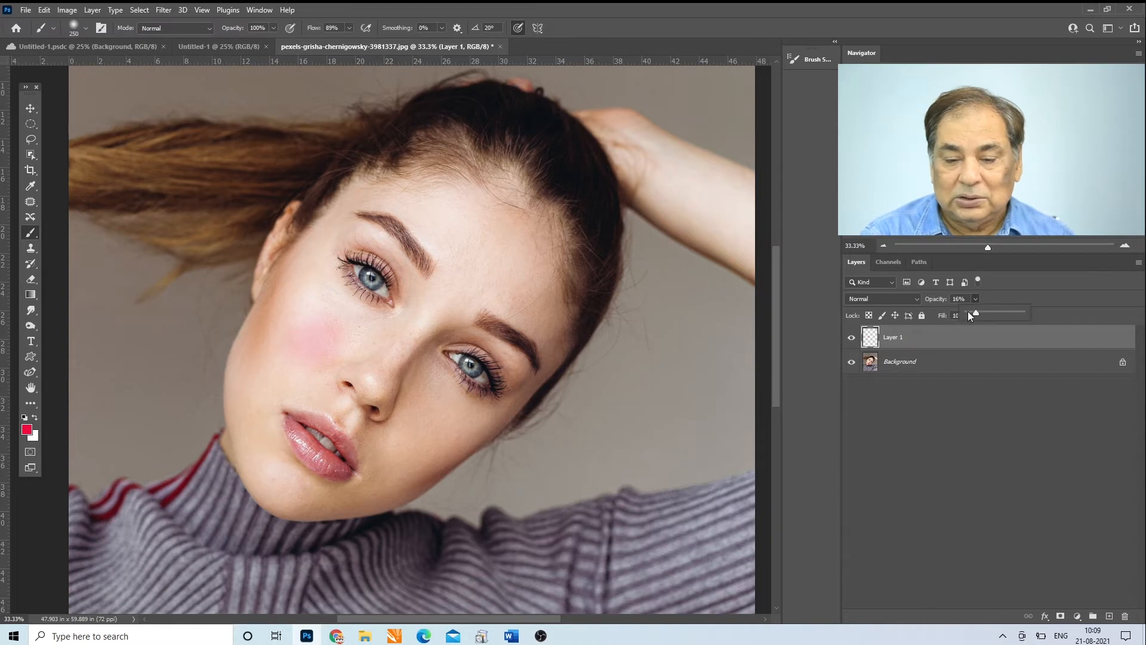
pyautogui.moveTo(969, 311)
pyautogui.mouseDown()
pyautogui.moveTo(990, 312)
pyautogui.moveTo(975, 312)
pyautogui.mouseUp()
pyautogui.click(970, 332)
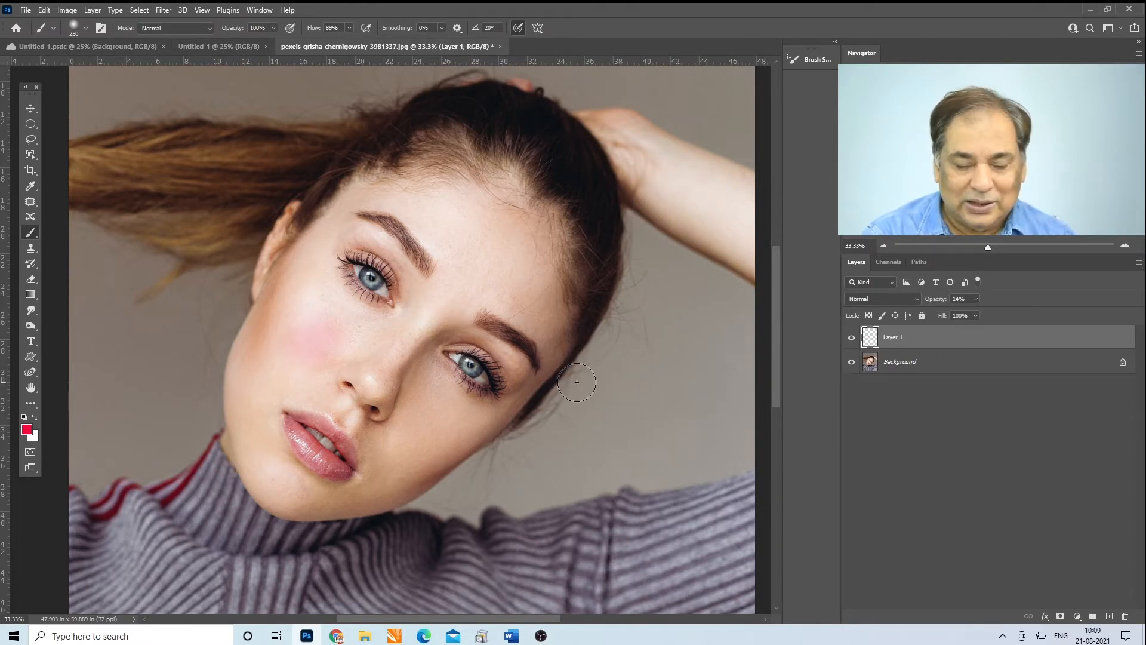
pyautogui.press('Delete')
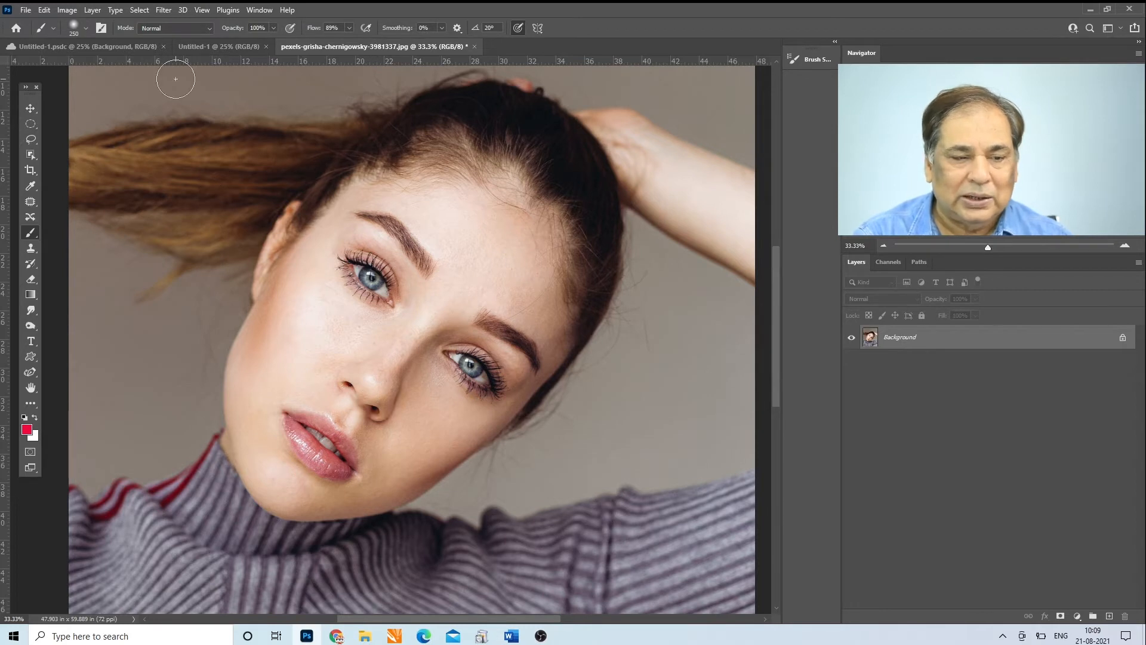
# Switch to the blank Untitled-1 document and add a new layer filled with the red foreground color
pyautogui.click(195, 45)
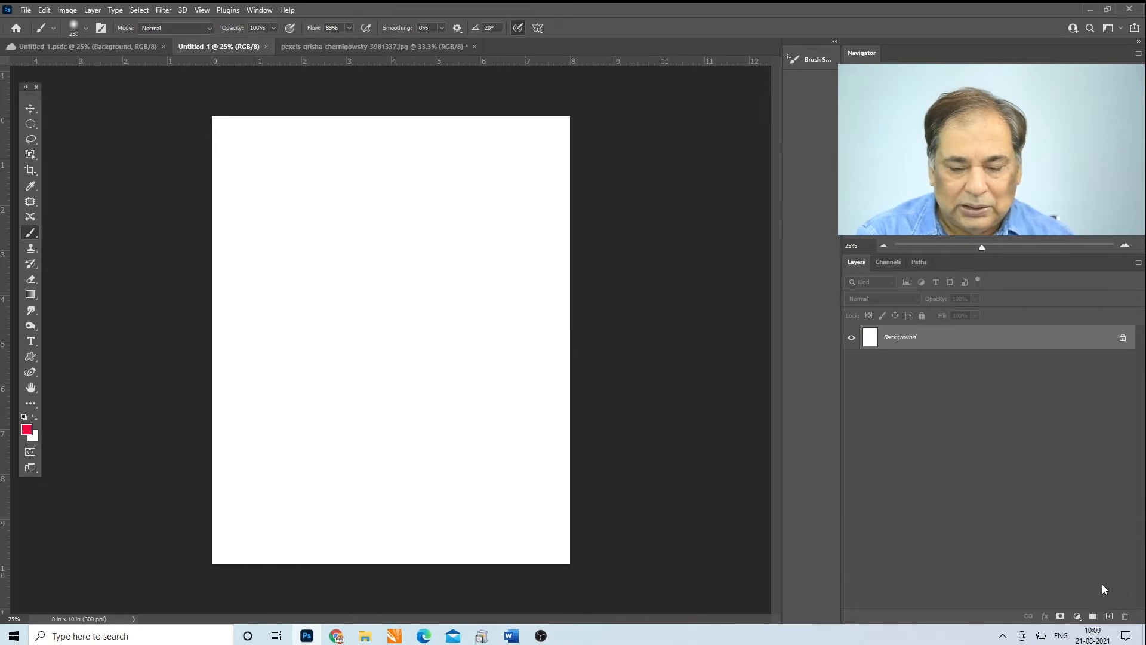
pyautogui.click(1108, 615)
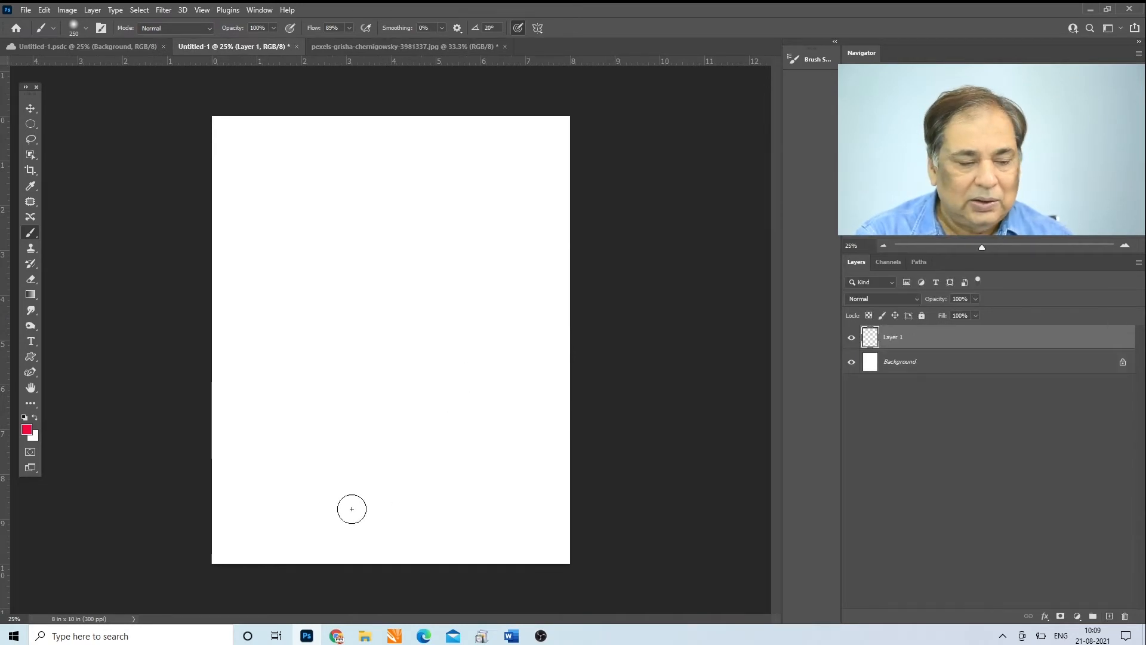
pyautogui.hotkey('alt', 'BackSpace')
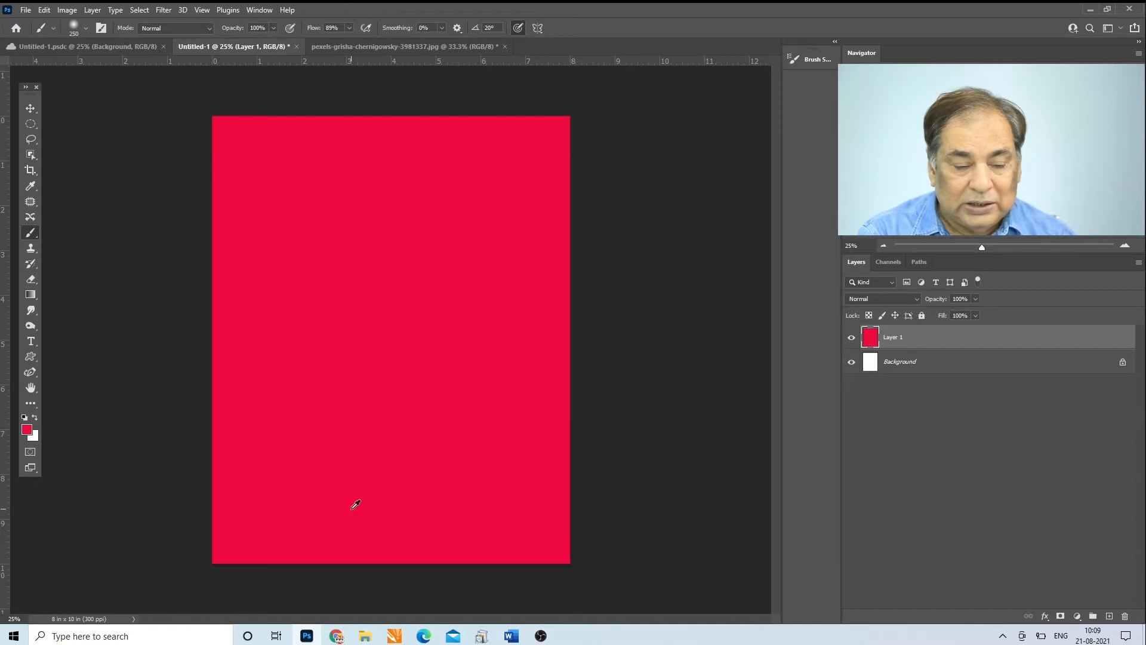
# Add another layer above the red one and fill it with blue 0a71f0
pyautogui.click(1111, 616)
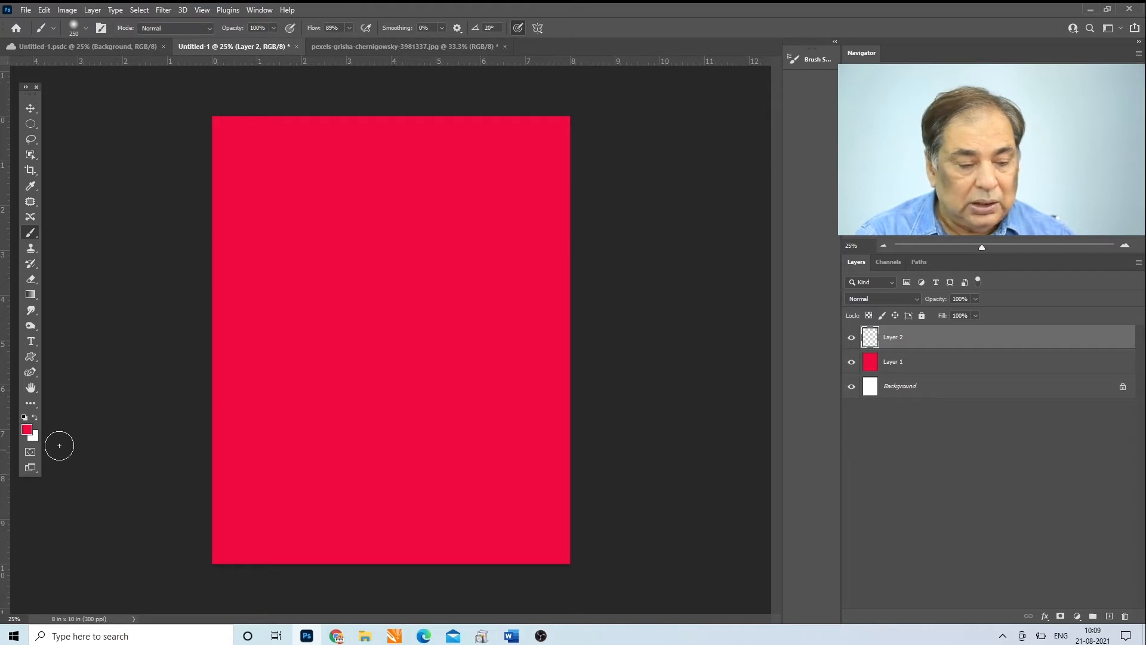
pyautogui.click(27, 430)
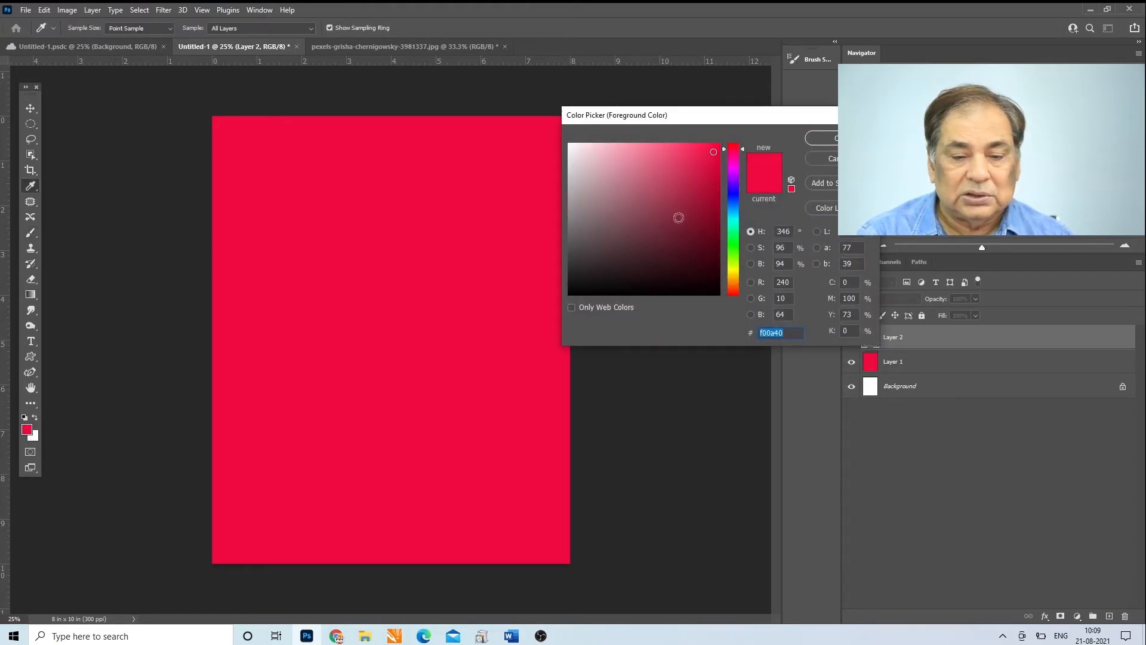
pyautogui.click(735, 206)
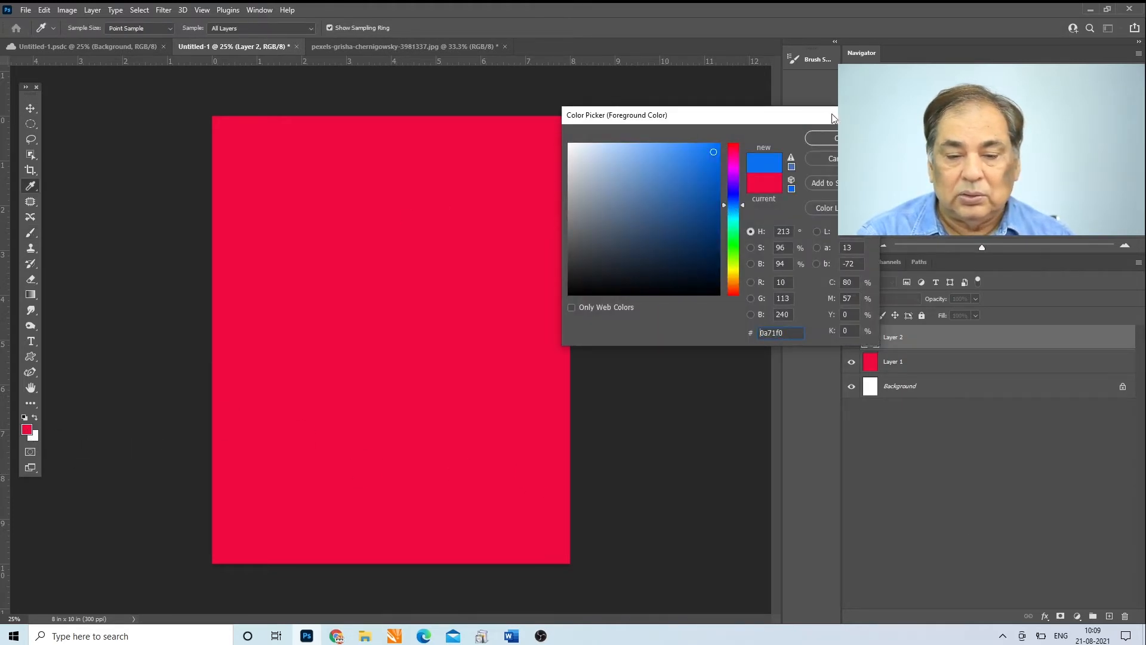
pyautogui.click(829, 138)
pyautogui.hotkey('alt', 'BackSpace')
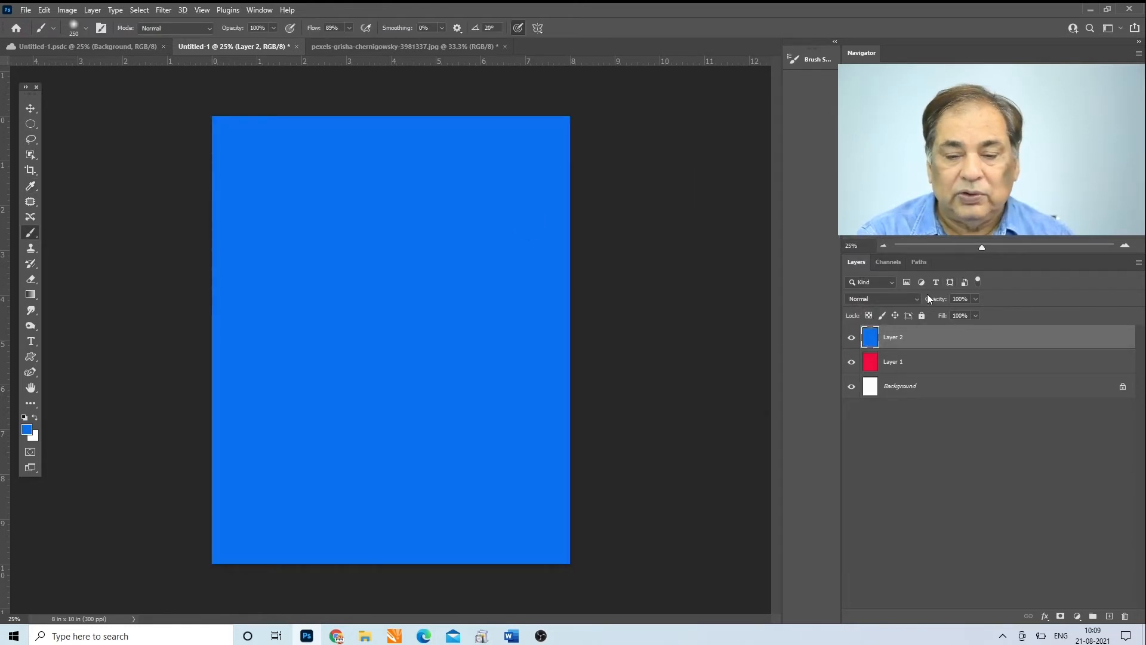
pyautogui.moveTo(976, 299); pyautogui.dragTo(1019, 303)
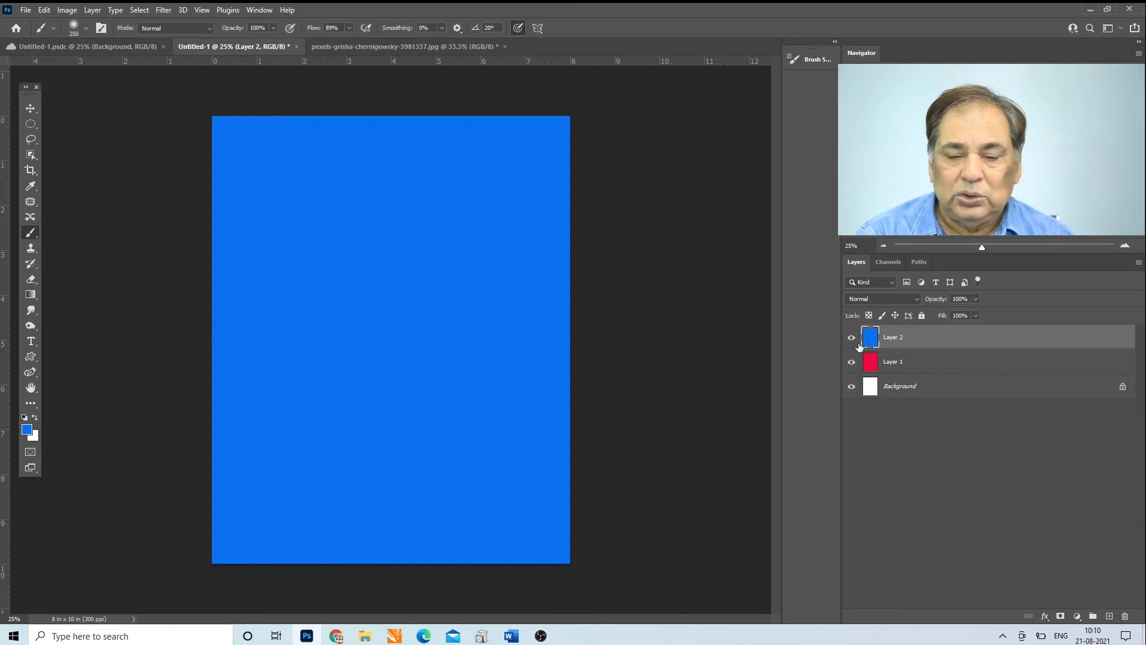
# Cut an elliptical hole about 3.5 by 3.7 inches out of the blue layer with the Elliptical Marquee tool and deselect
pyautogui.click(31, 124)
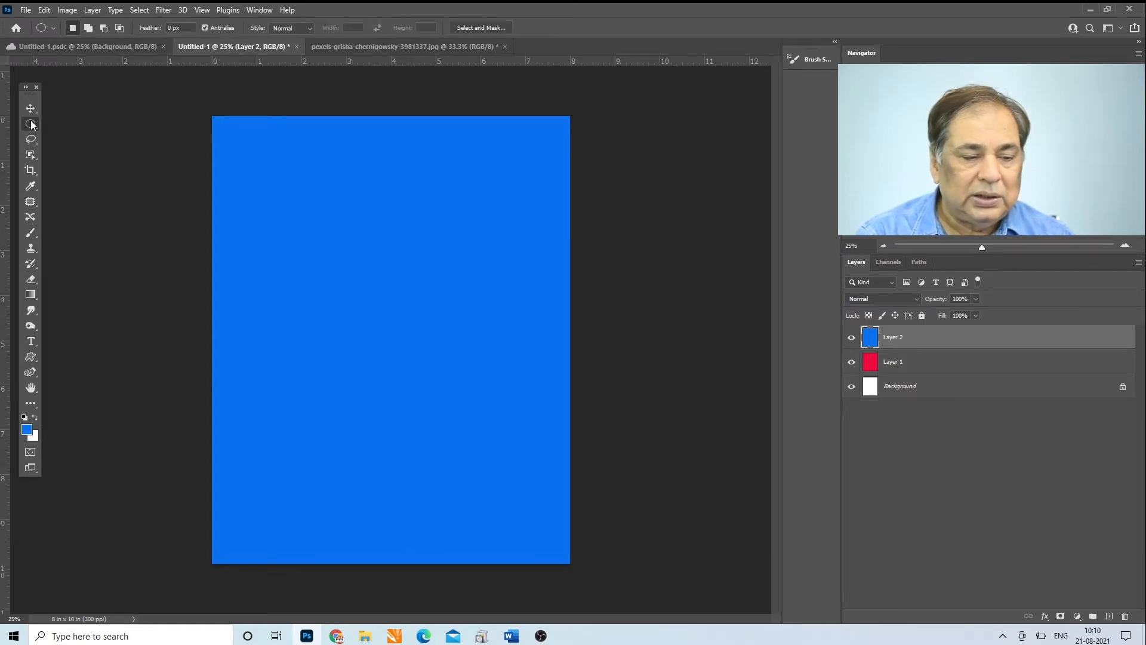
pyautogui.rightClick(31, 124)
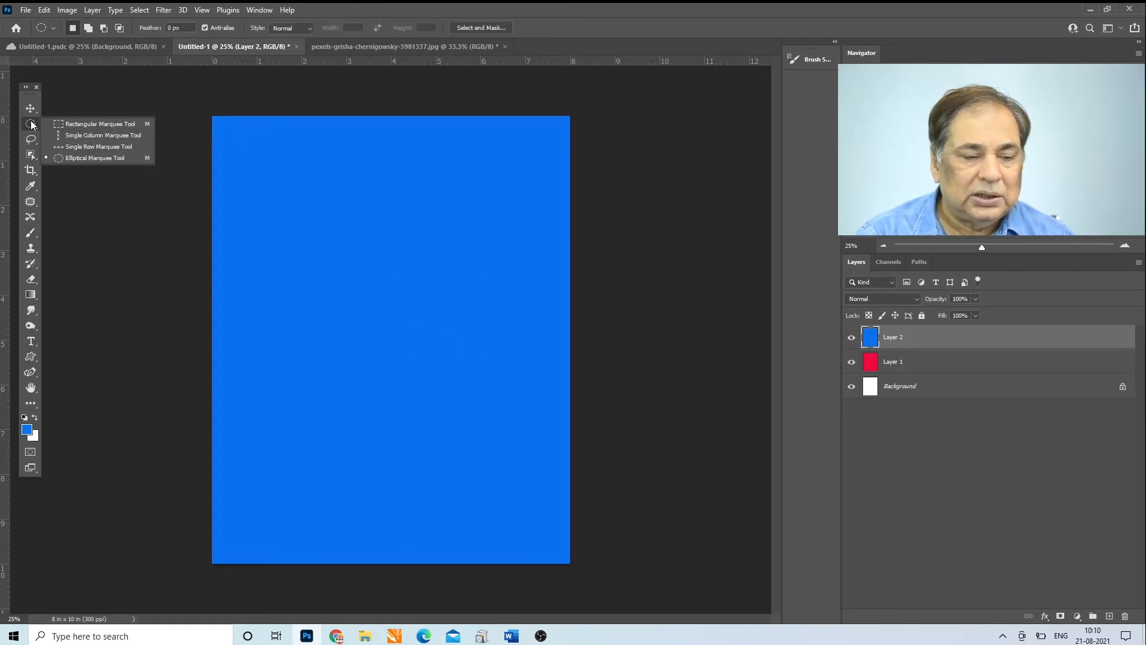
pyautogui.click(62, 158)
pyautogui.moveTo(304, 211); pyautogui.dragTo(463, 378)
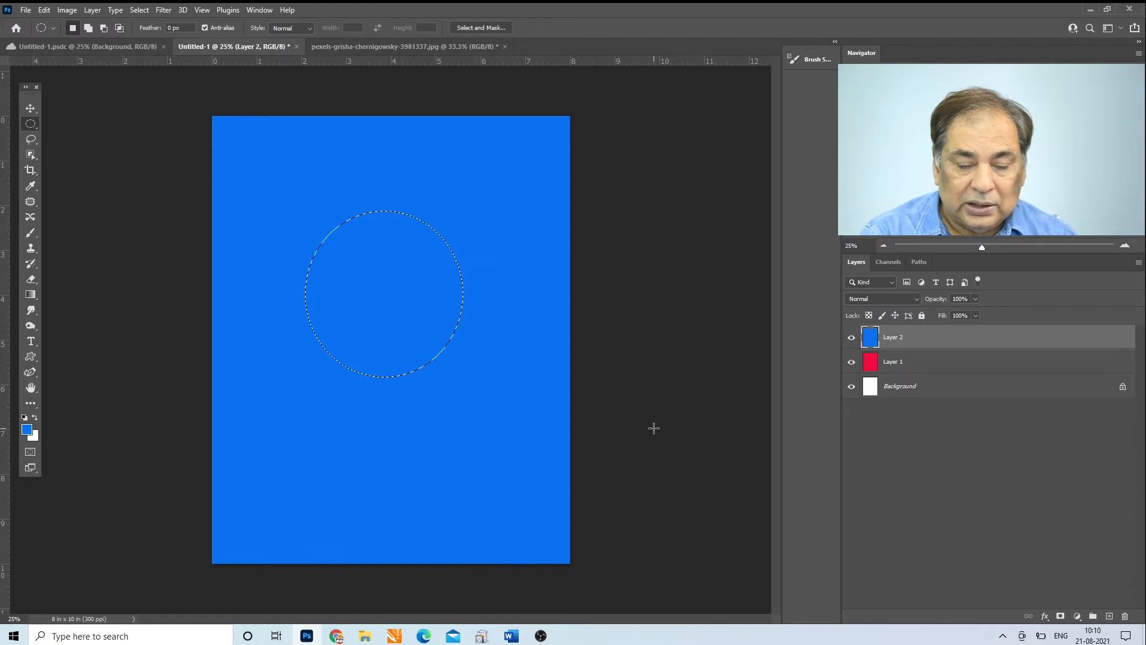
pyautogui.press('Delete')
pyautogui.hotkey('ctrl', 'd')
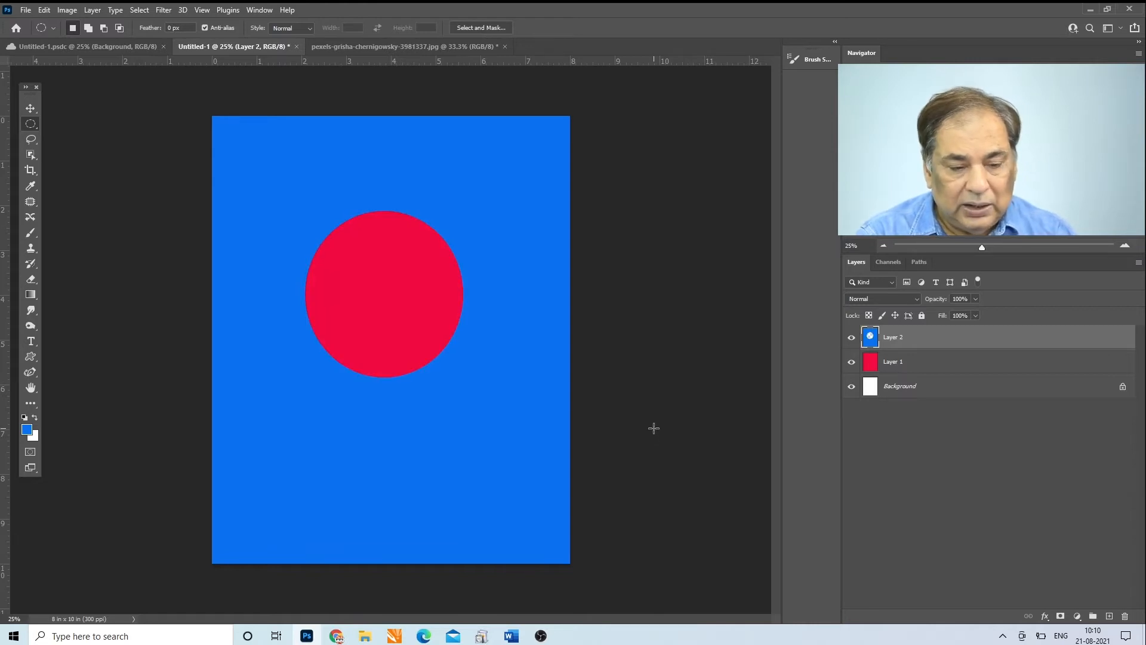
# Toggle the red layer's visibility off and on to check what shows through the hole in the blue layer
pyautogui.click(853, 362)
pyautogui.click(853, 362)
pyautogui.click(852, 362)
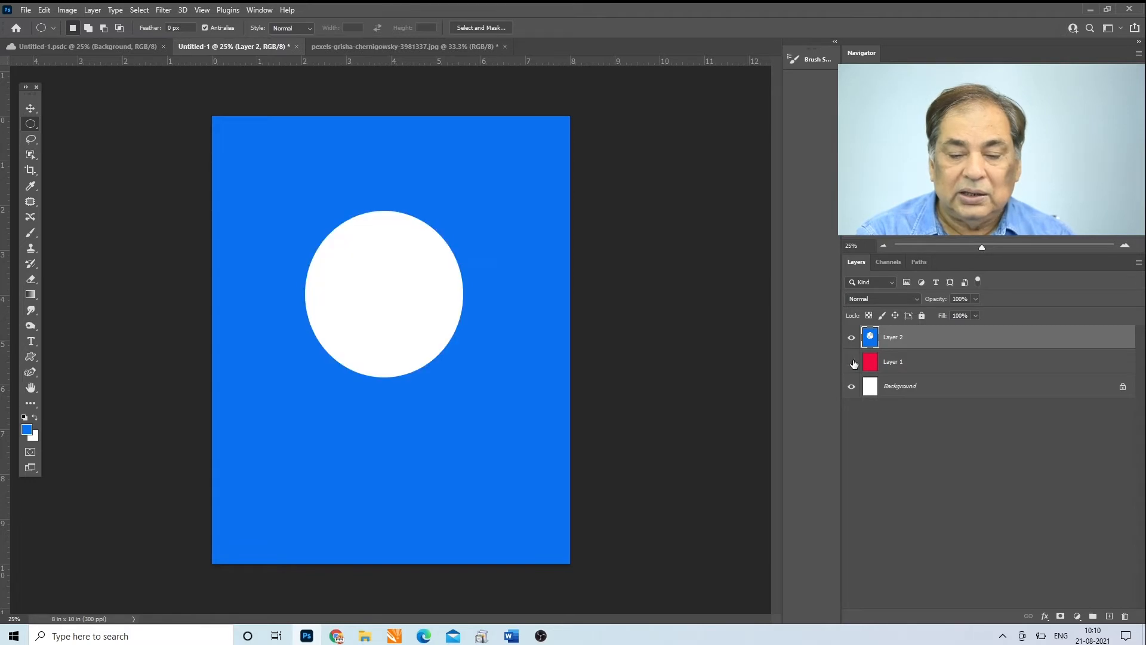
pyautogui.click(852, 362)
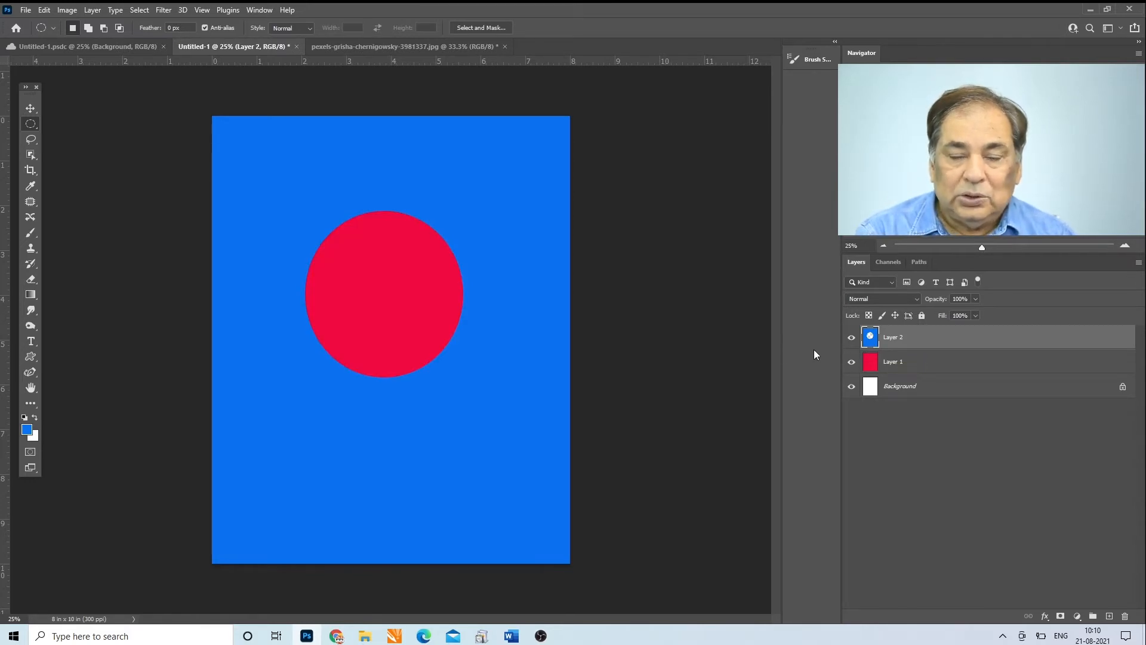
# Load the blue layer's shape as a selection and restore the layer to a solid blue fill
pyautogui.keyDown('ctrl'); pyautogui.click(873, 348); pyautogui.keyUp('ctrl')
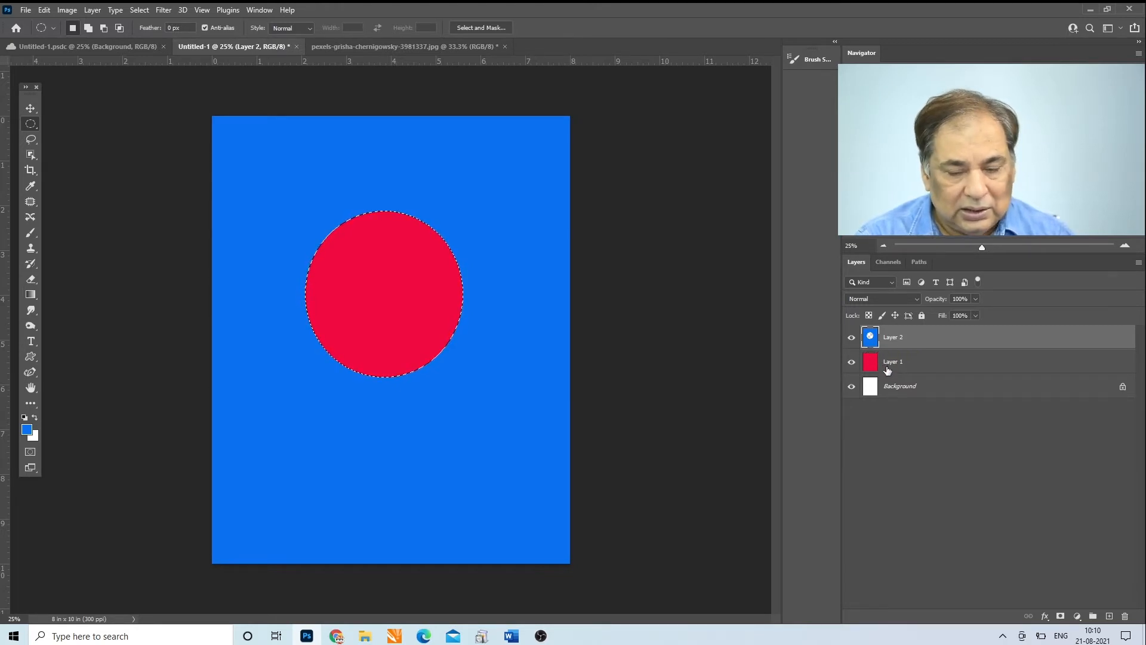
pyautogui.hotkey('alt', 'BackSpace')
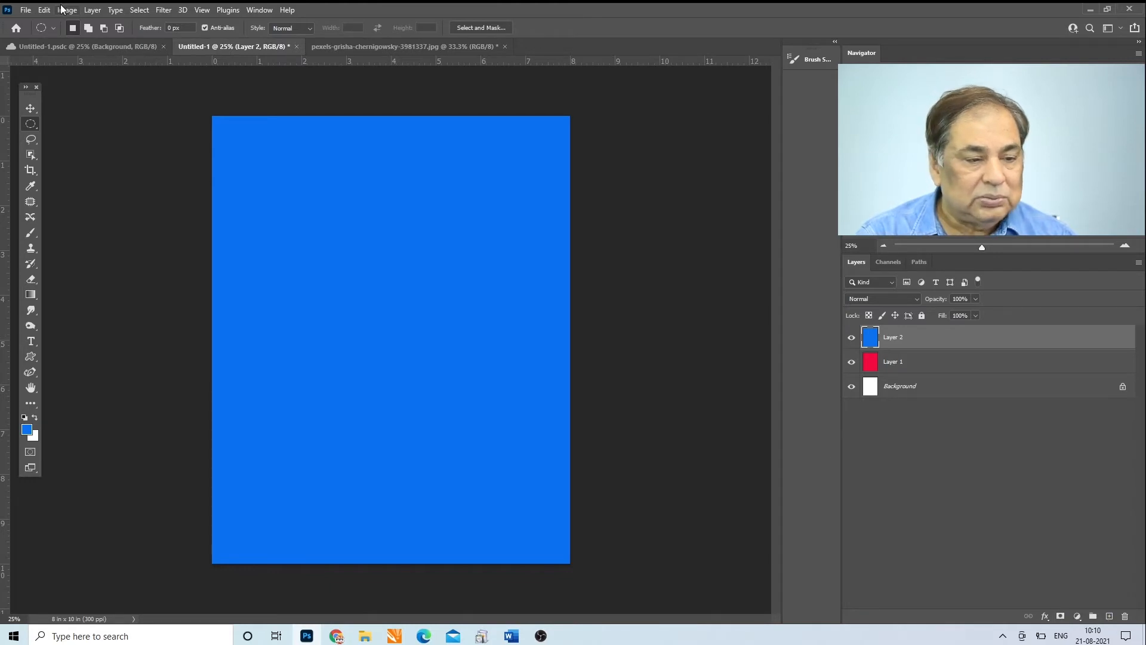
# Try adding a Reveal All layer mask to the blue layer and undo it
pyautogui.click(91, 11)
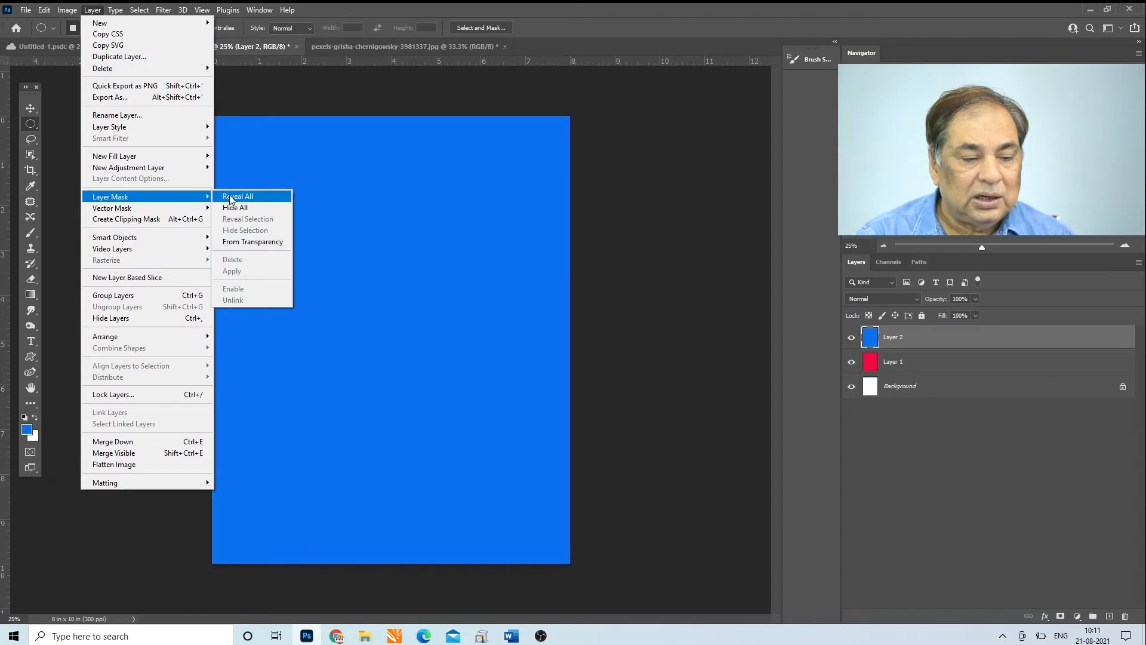
pyautogui.click(230, 196)
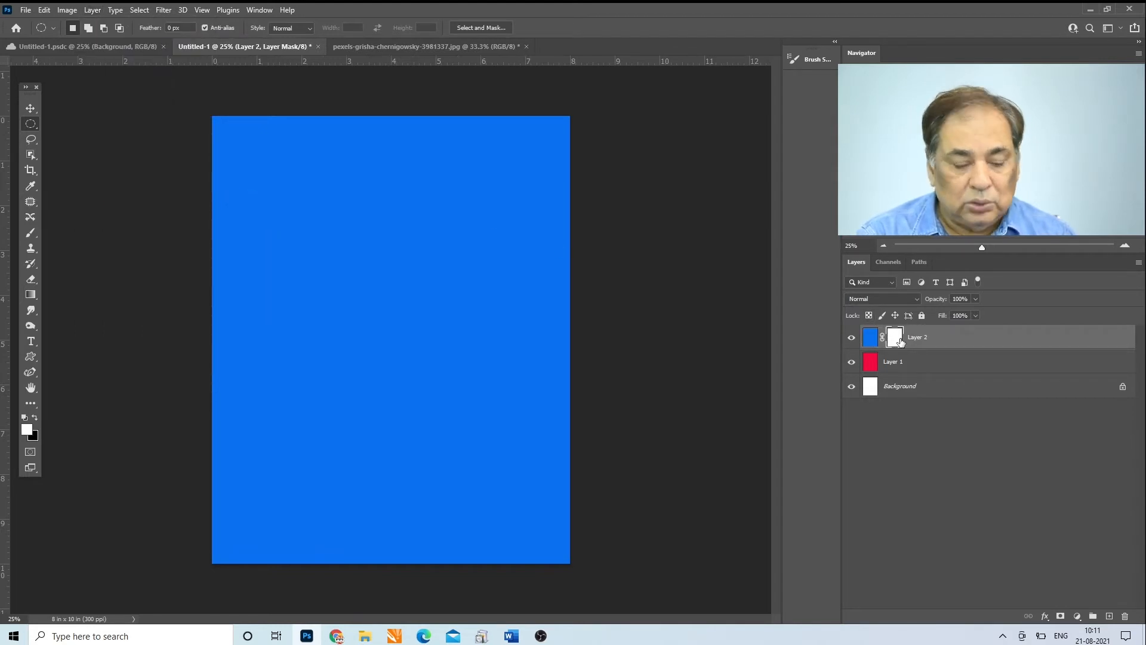
pyautogui.hotkey('ctrl', 'z')
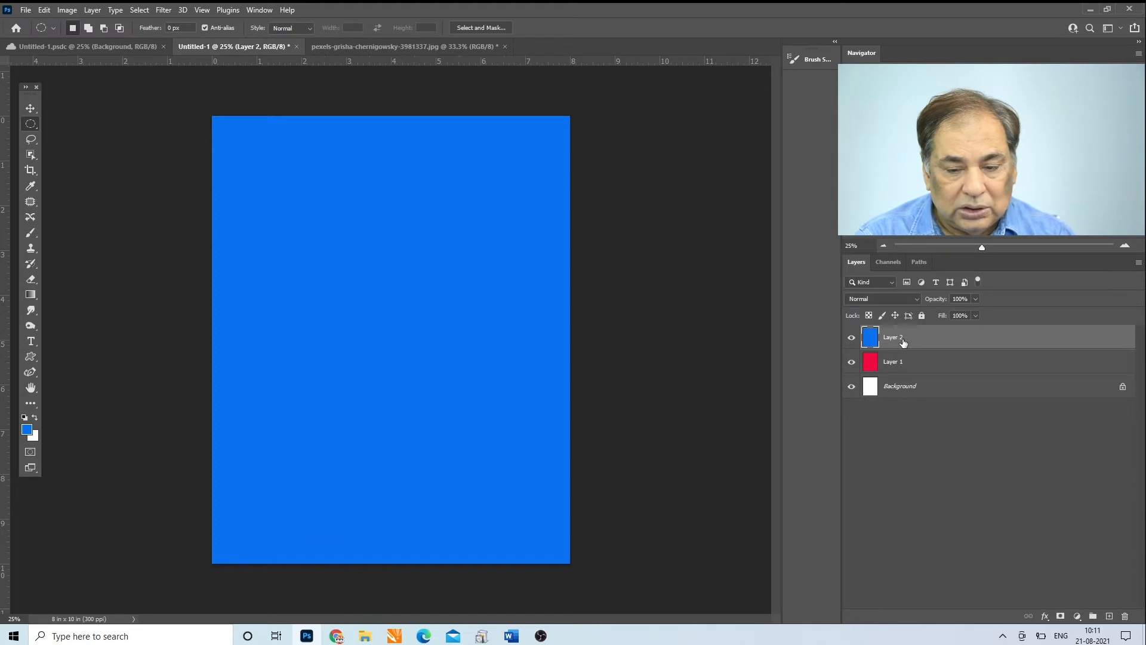
# Add a white layer mask to the blue layer and activate the Brush tool with black as the foreground color
pyautogui.click(1060, 618)
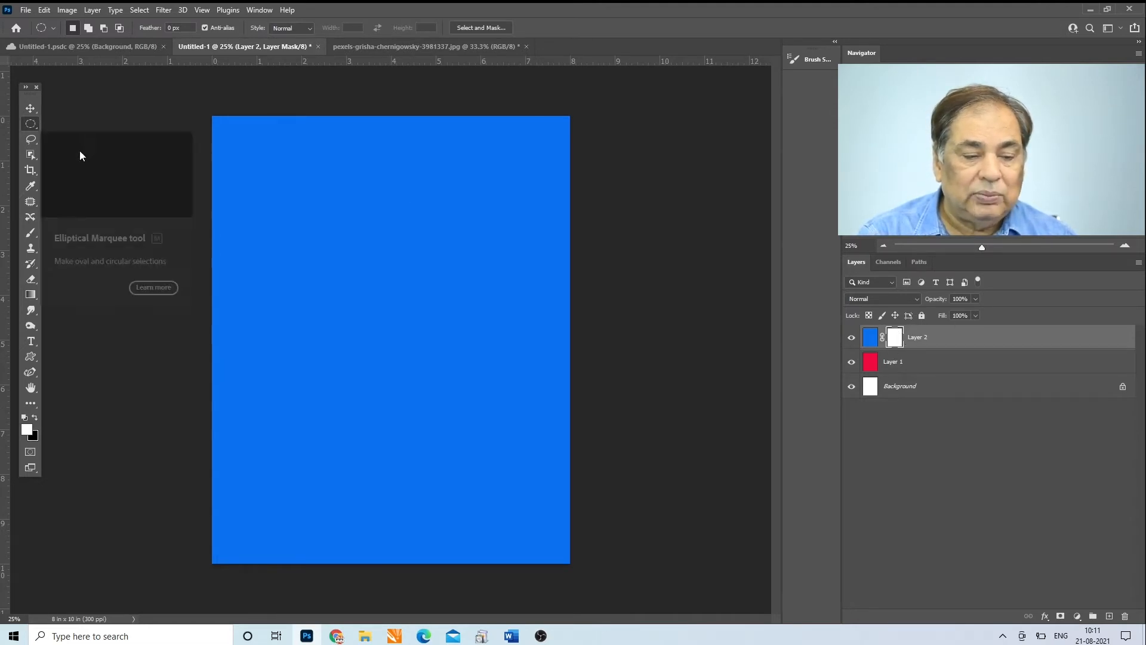
pyautogui.click(31, 233)
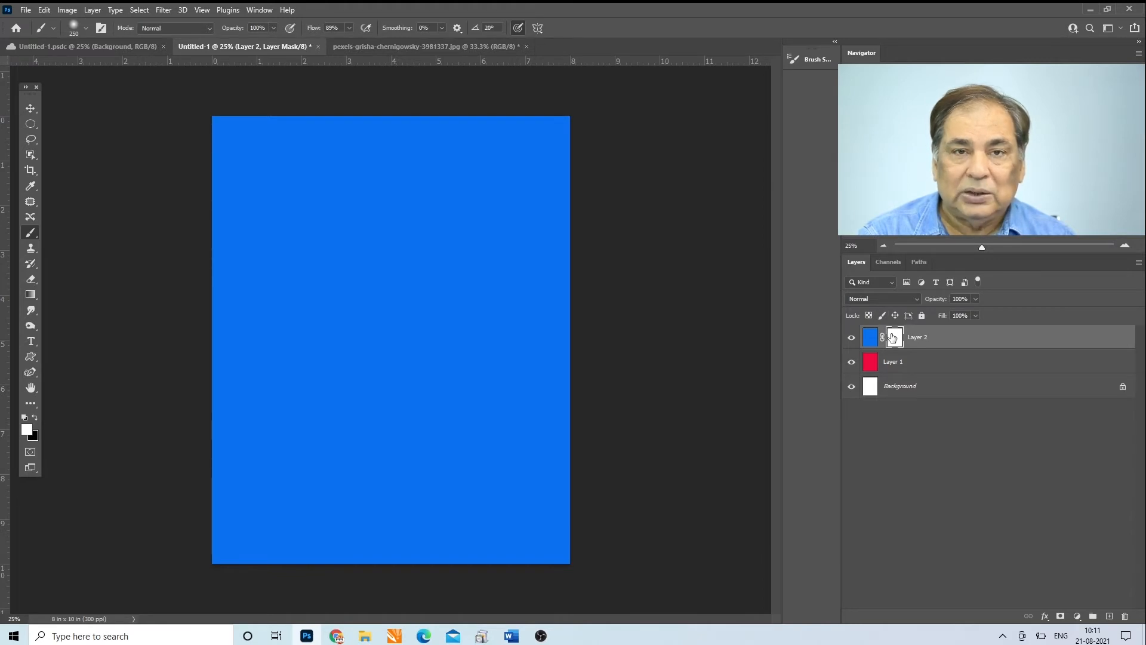
pyautogui.click(35, 419)
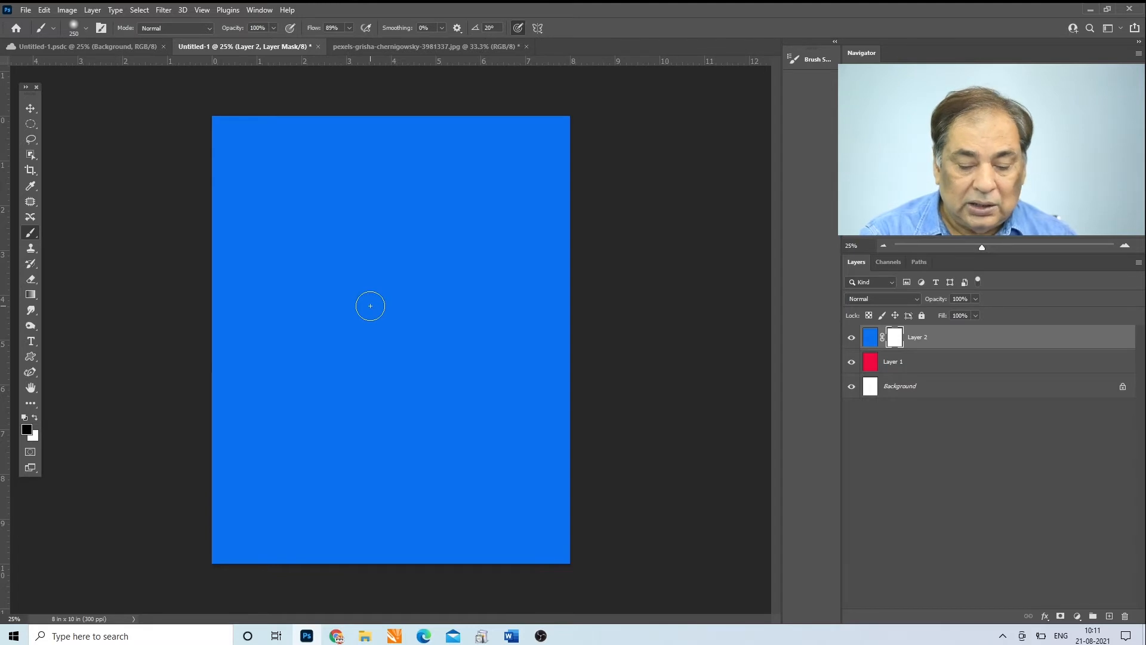
# Paint one circular dab on the blue layer's mask near the canvas center with a 900 px hard black brush at 100% flow
pyautogui.press(']')
pyautogui.press(']')
pyautogui.press(']')
pyautogui.press(']')
pyautogui.press(']')
pyautogui.press(']')
pyautogui.press(']')
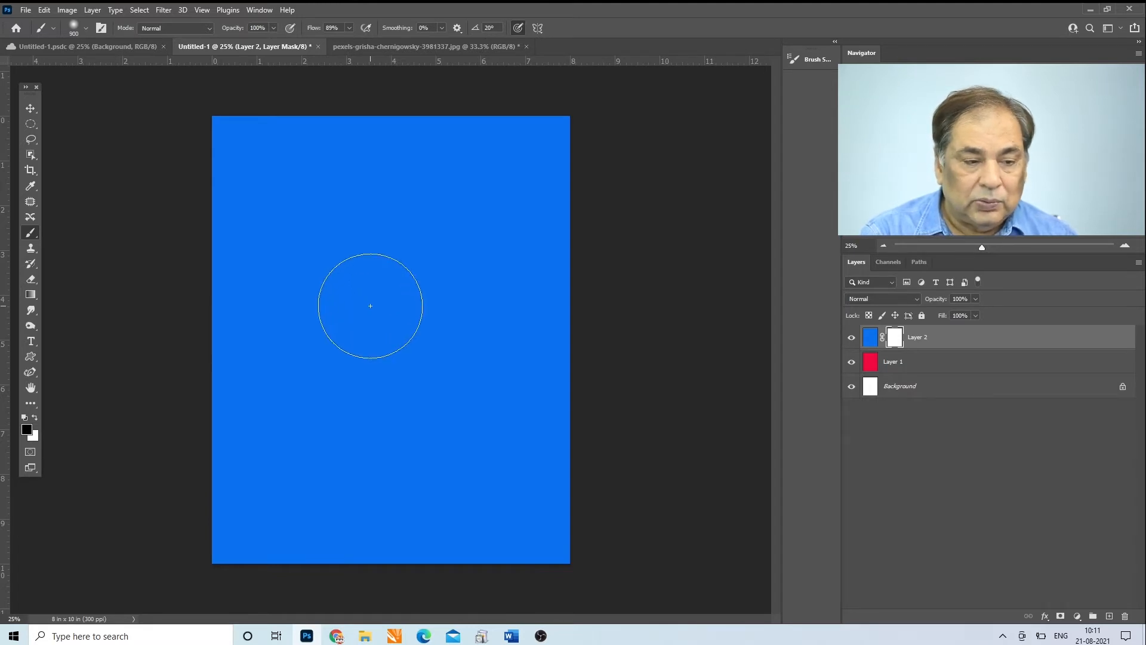
pyautogui.click(87, 28)
pyautogui.moveTo(74, 93); pyautogui.dragTo(143, 94)
pyautogui.click(572, 12)
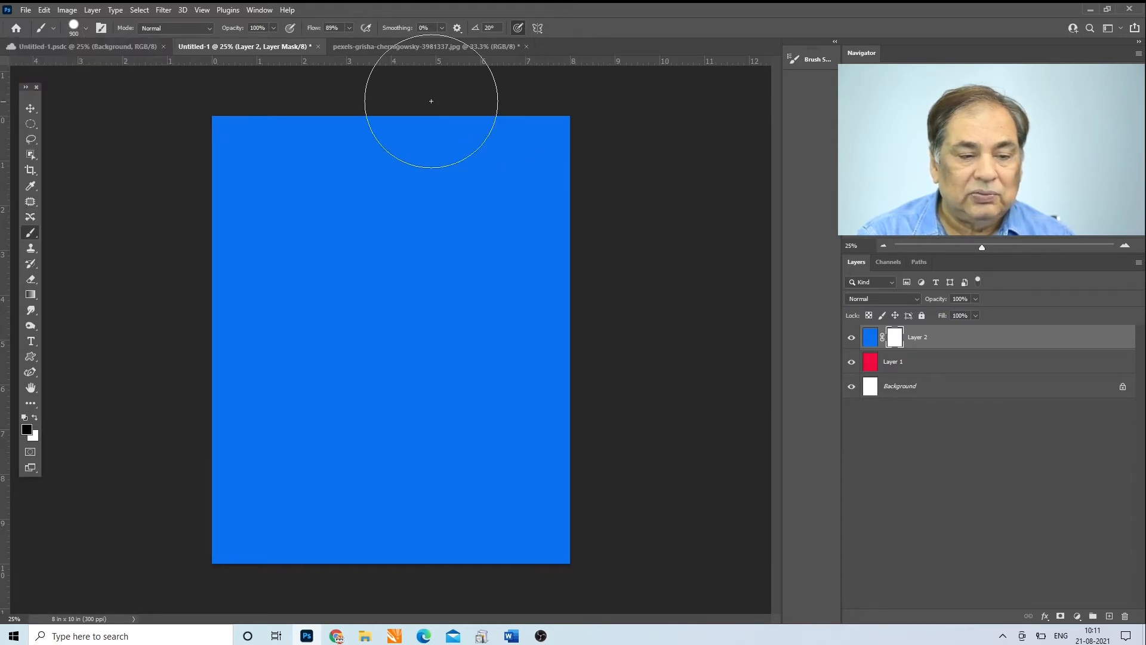
pyautogui.click(350, 28)
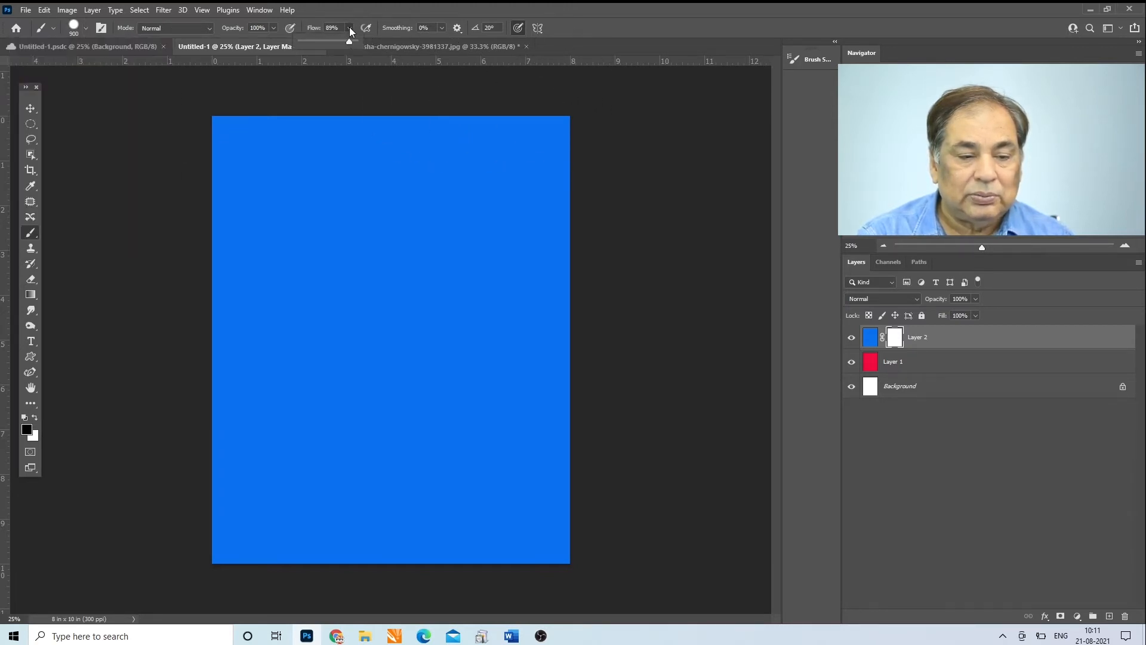
pyautogui.click(556, 9)
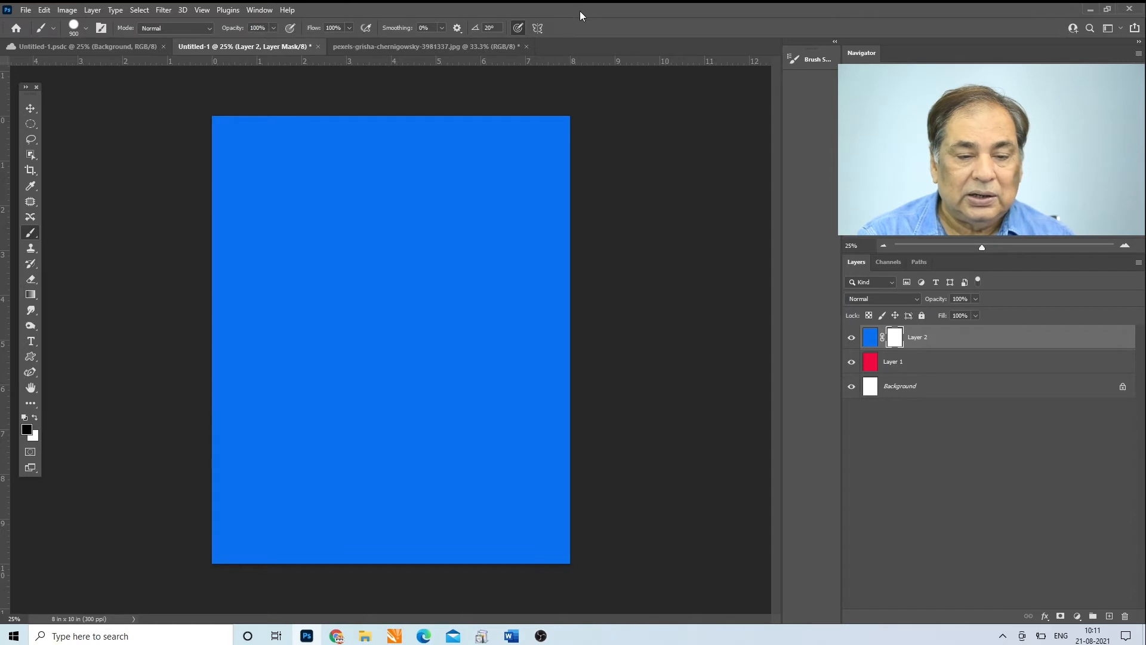
pyautogui.click(385, 323)
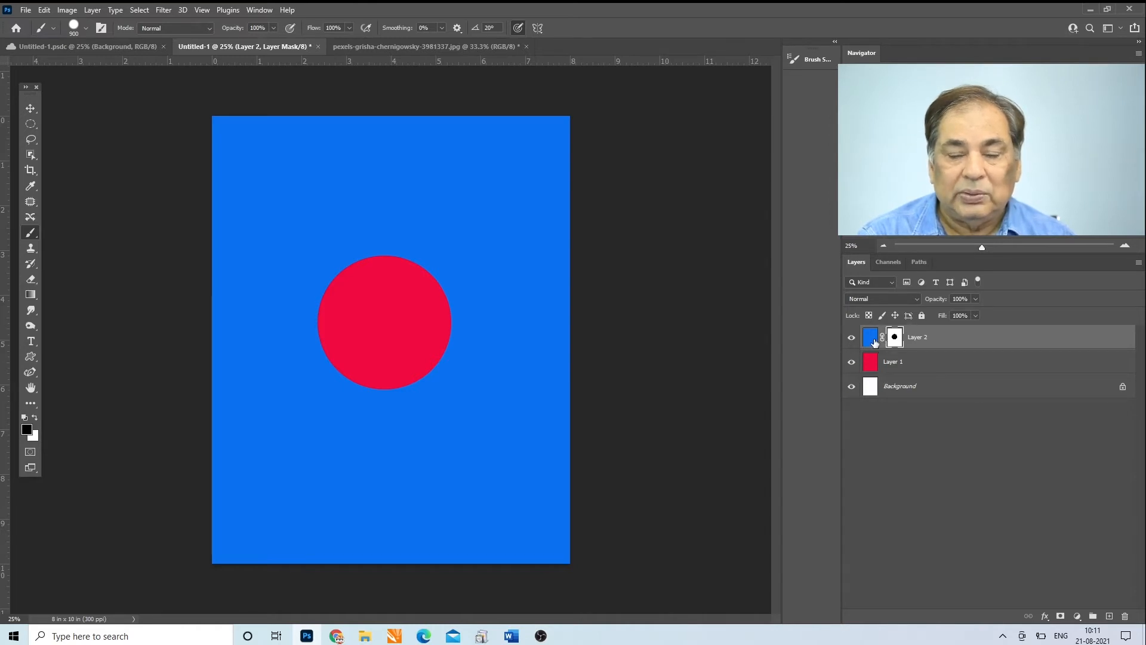
# Toggle the visibility of the red layer off and on to compare what shows through the blue layer's mask
pyautogui.click(852, 363)
pyautogui.click(853, 363)
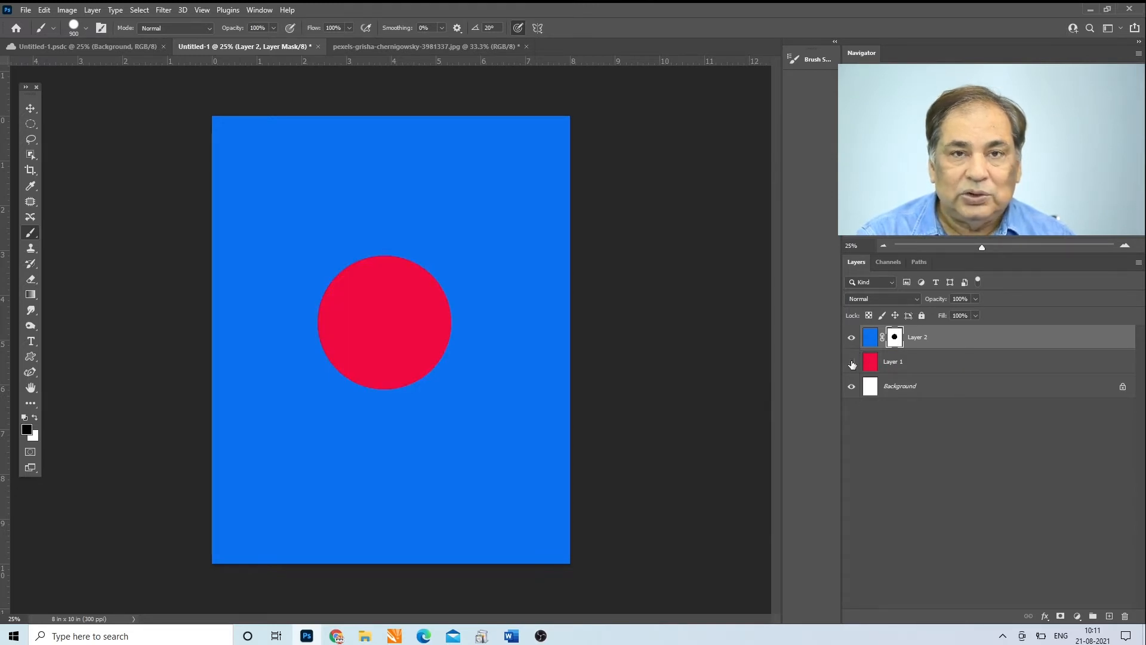
pyautogui.click(852, 363)
pyautogui.click(852, 363)
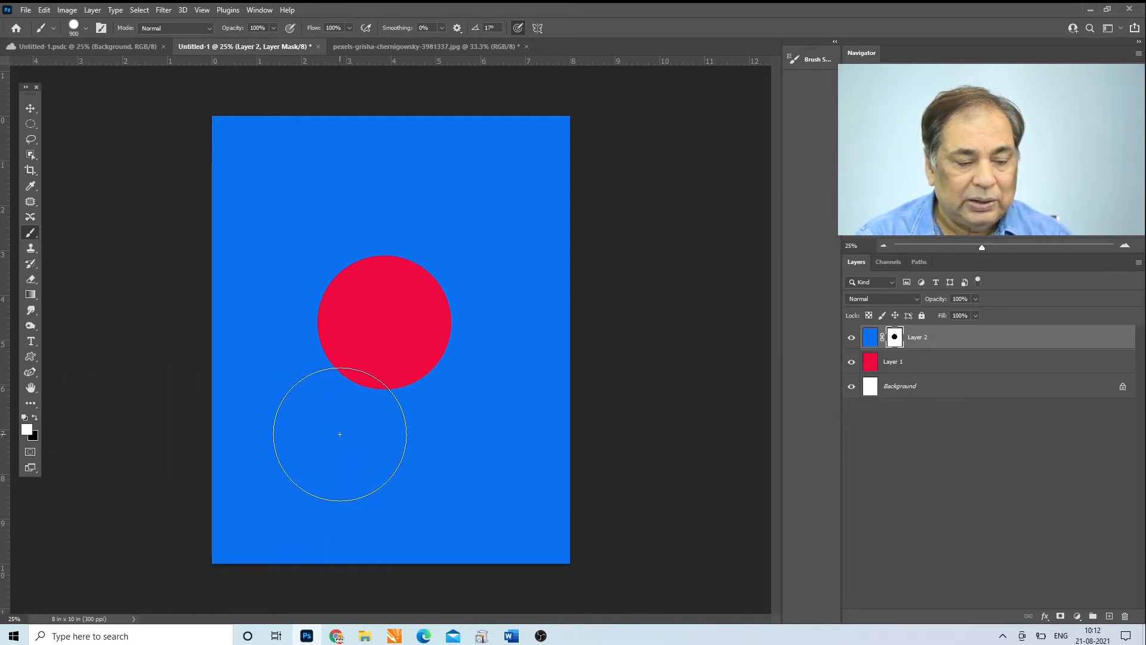
# Paint white over the black dab on the blue layer's mask to restore the solid blue
pyautogui.press('x')
pyautogui.press('x')
pyautogui.press('x')
pyautogui.press('x')
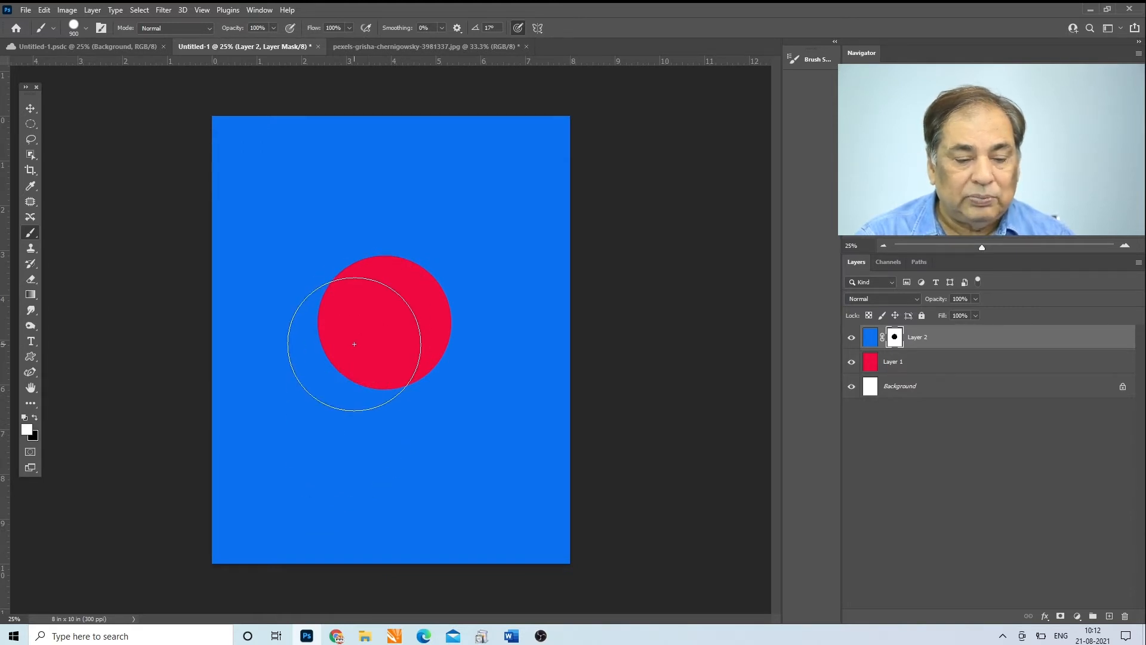
pyautogui.moveTo(355, 344)
pyautogui.mouseDown()
pyautogui.moveTo(422, 321)
pyautogui.moveTo(382, 281)
pyautogui.mouseUp()
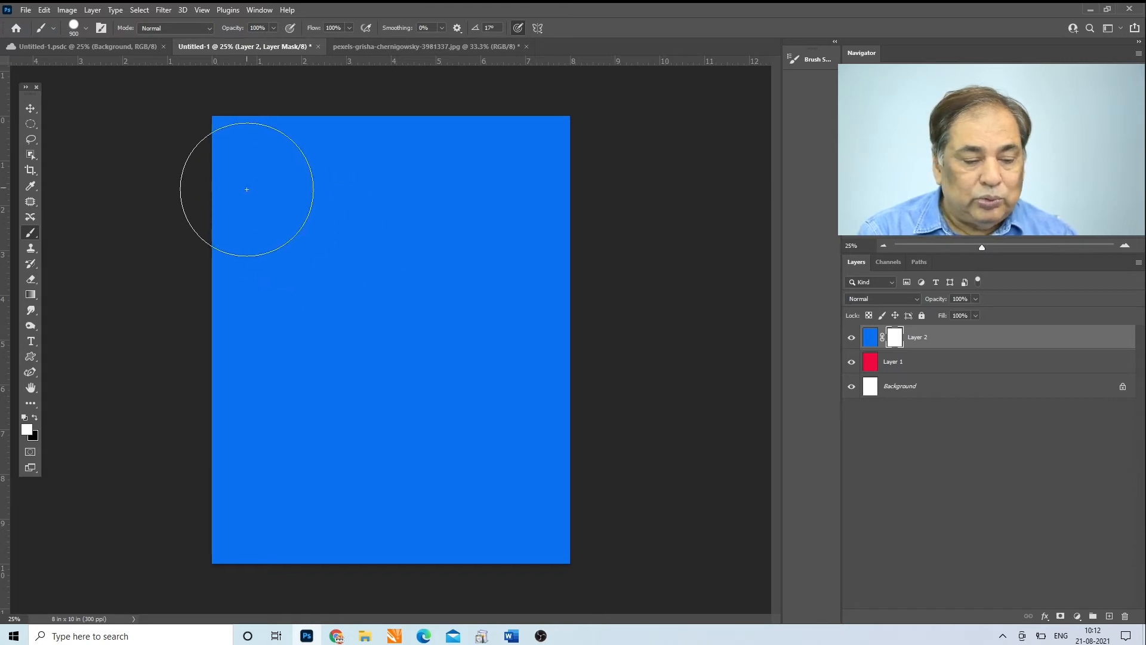
# Paint the blue layer's entire mask black with the 900 px brush to reveal the red layer
pyautogui.click(34, 417)
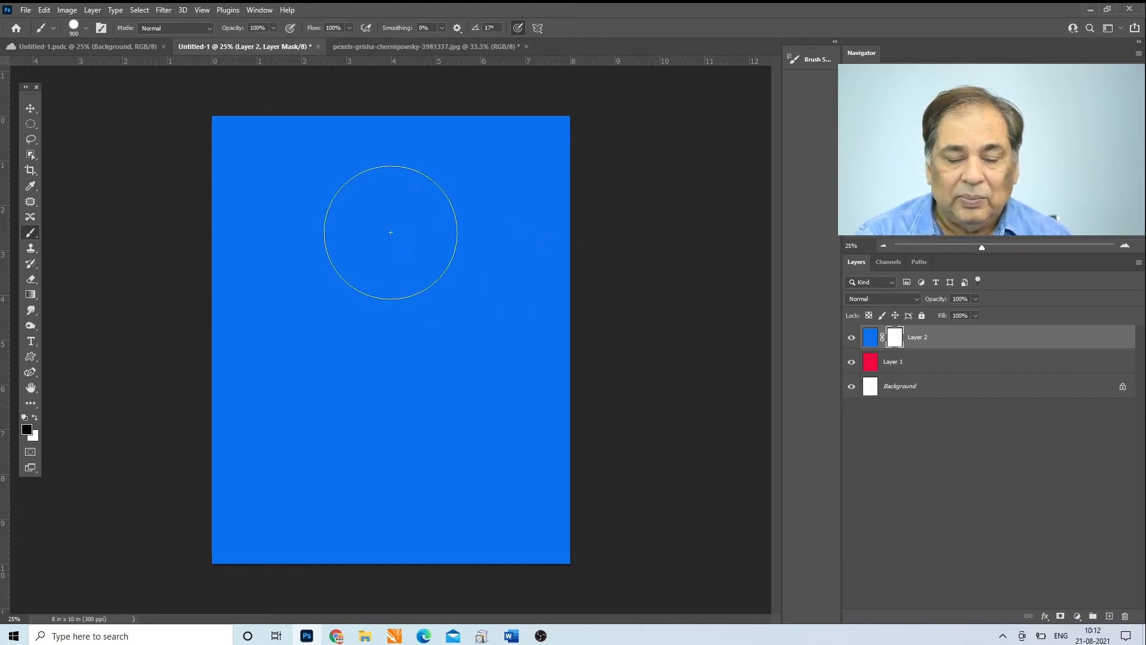
pyautogui.moveTo(256, 161)
pyautogui.mouseDown()
pyautogui.moveTo(208, 285)
pyautogui.moveTo(326, 112)
pyautogui.moveTo(261, 421)
pyautogui.moveTo(371, 197)
pyautogui.moveTo(302, 404)
pyautogui.moveTo(281, 517)
pyautogui.moveTo(194, 467)
pyautogui.moveTo(283, 531)
pyautogui.moveTo(486, 527)
pyautogui.moveTo(461, 531)
pyautogui.moveTo(572, 516)
pyautogui.moveTo(534, 179)
pyautogui.moveTo(474, 161)
pyautogui.moveTo(426, 164)
pyautogui.moveTo(527, 138)
pyautogui.moveTo(551, 223)
pyautogui.moveTo(440, 453)
pyautogui.moveTo(428, 254)
pyautogui.moveTo(484, 302)
pyautogui.mouseUp()
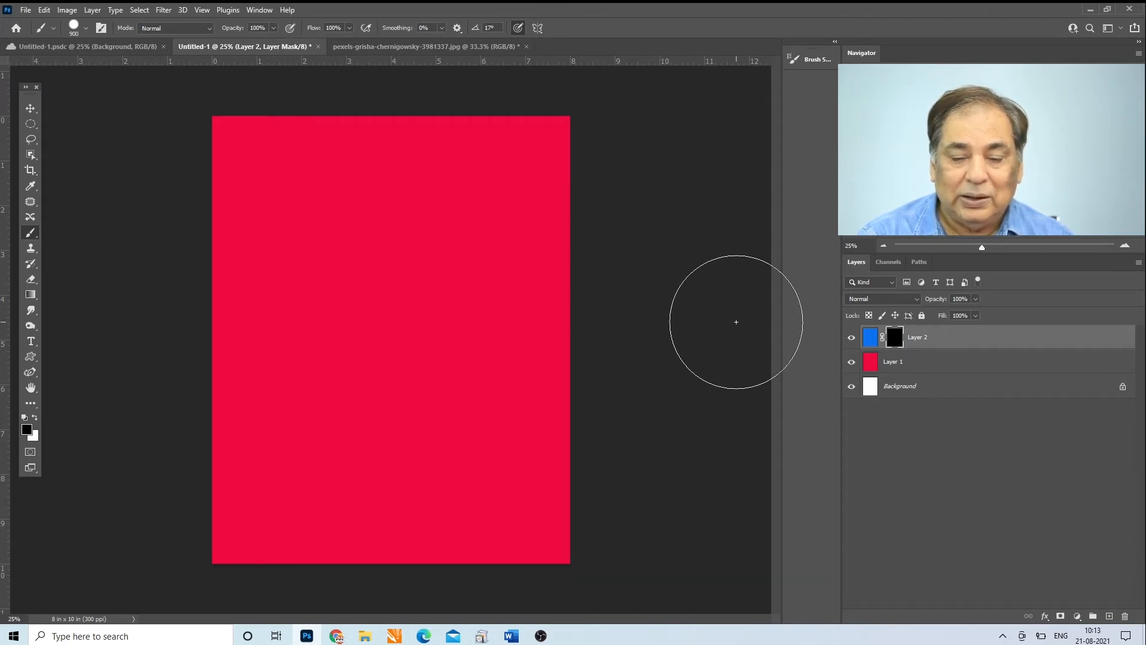
# Paint a white circular dab near the center of the blue layer's black mask and extend the white over the whole mask
pyautogui.click(35, 418)
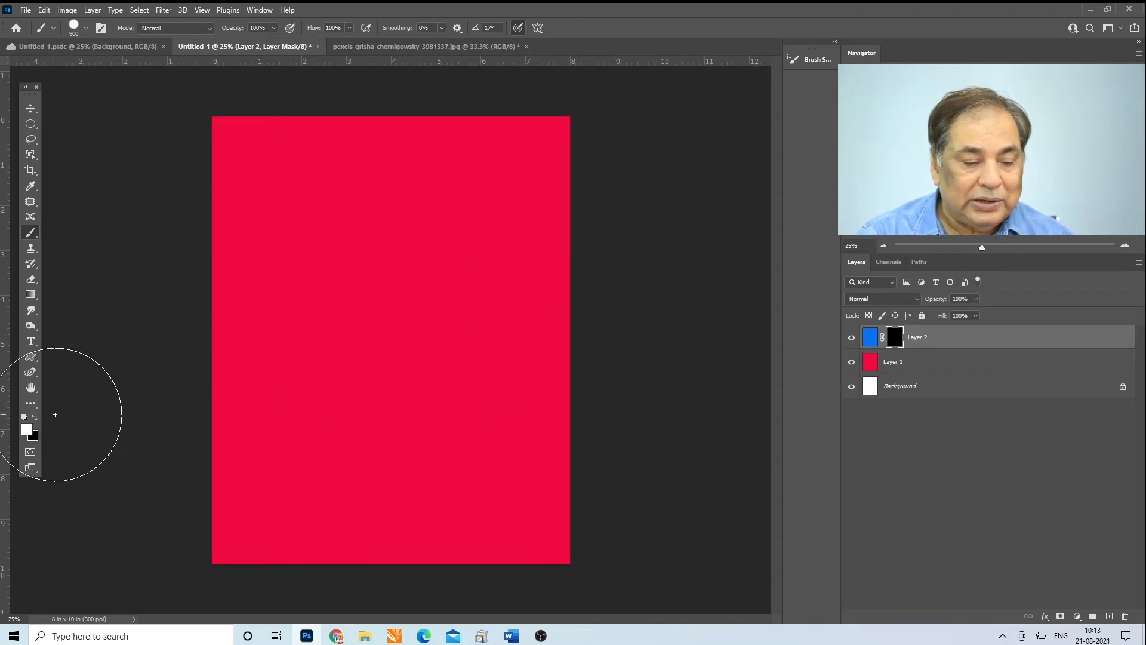
pyautogui.click(380, 320)
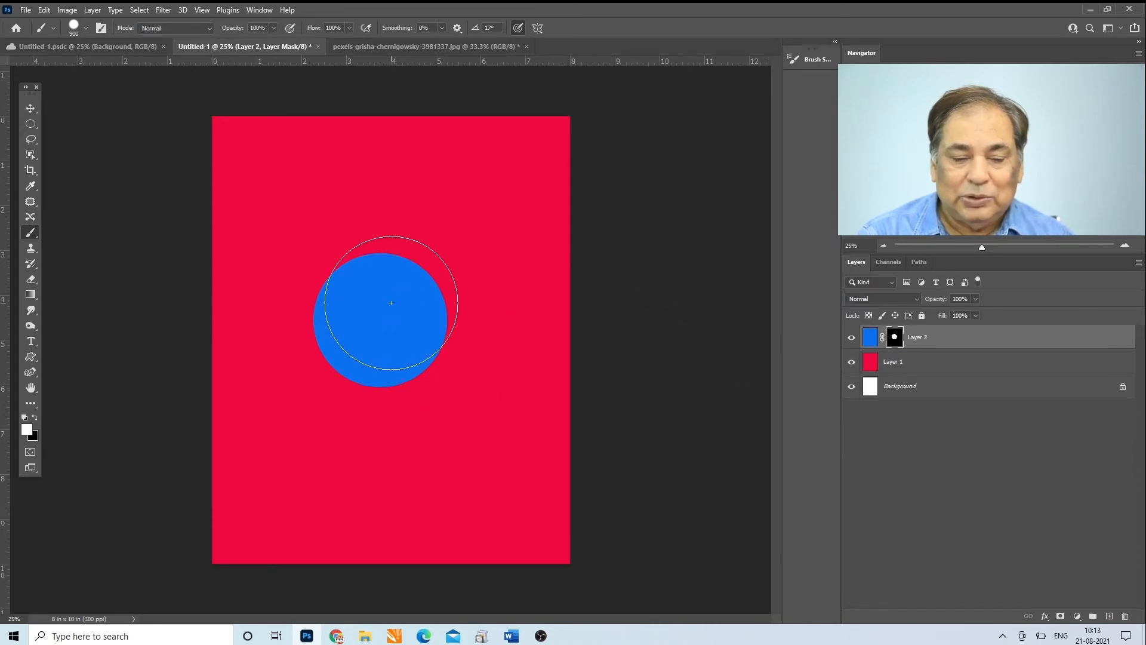
pyautogui.moveTo(253, 272)
pyautogui.mouseDown()
pyautogui.moveTo(234, 402)
pyautogui.moveTo(259, 490)
pyautogui.moveTo(273, 498)
pyautogui.moveTo(262, 539)
pyautogui.moveTo(613, 504)
pyautogui.moveTo(349, 518)
pyautogui.moveTo(557, 413)
pyautogui.moveTo(389, 290)
pyautogui.moveTo(414, 447)
pyautogui.moveTo(399, 169)
pyautogui.moveTo(366, 94)
pyautogui.moveTo(406, 178)
pyautogui.moveTo(417, 145)
pyautogui.moveTo(559, 264)
pyautogui.moveTo(566, 333)
pyautogui.mouseUp()
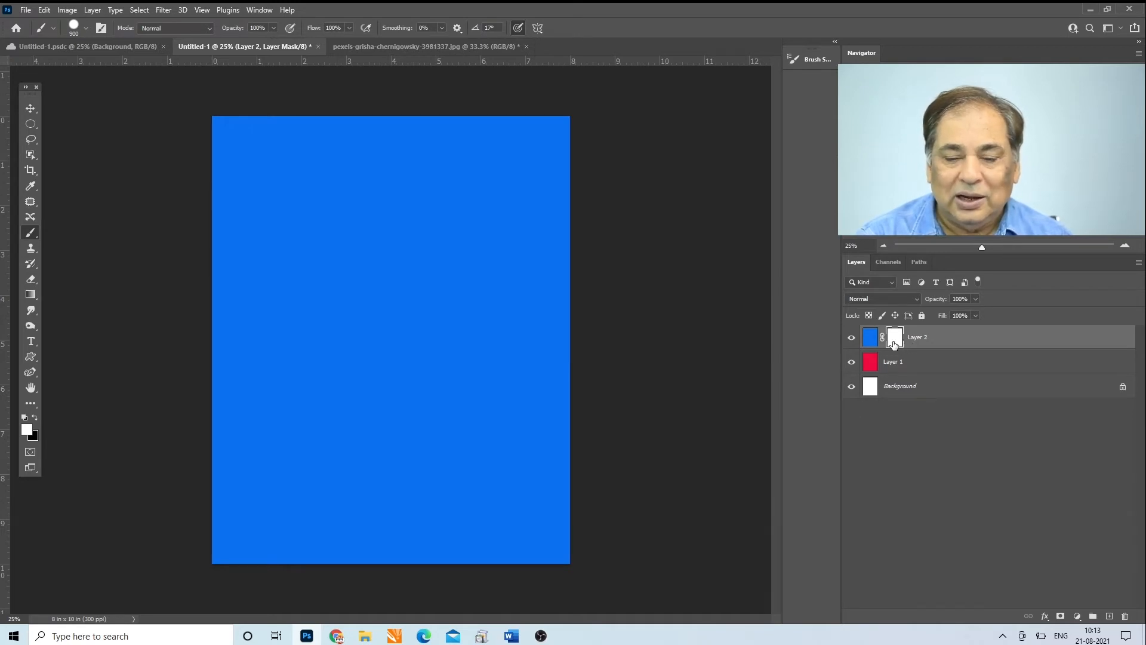
# Paint one black dab near the center of the blue layer's mask and cover it again with white
pyautogui.press('x')
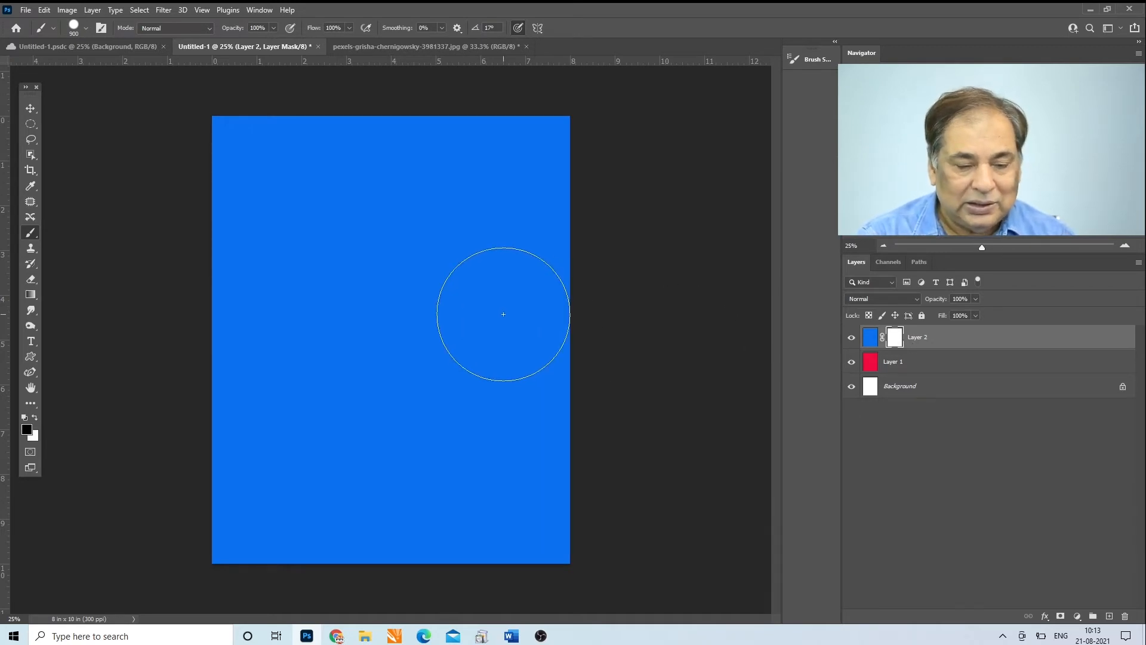
pyautogui.click(381, 321)
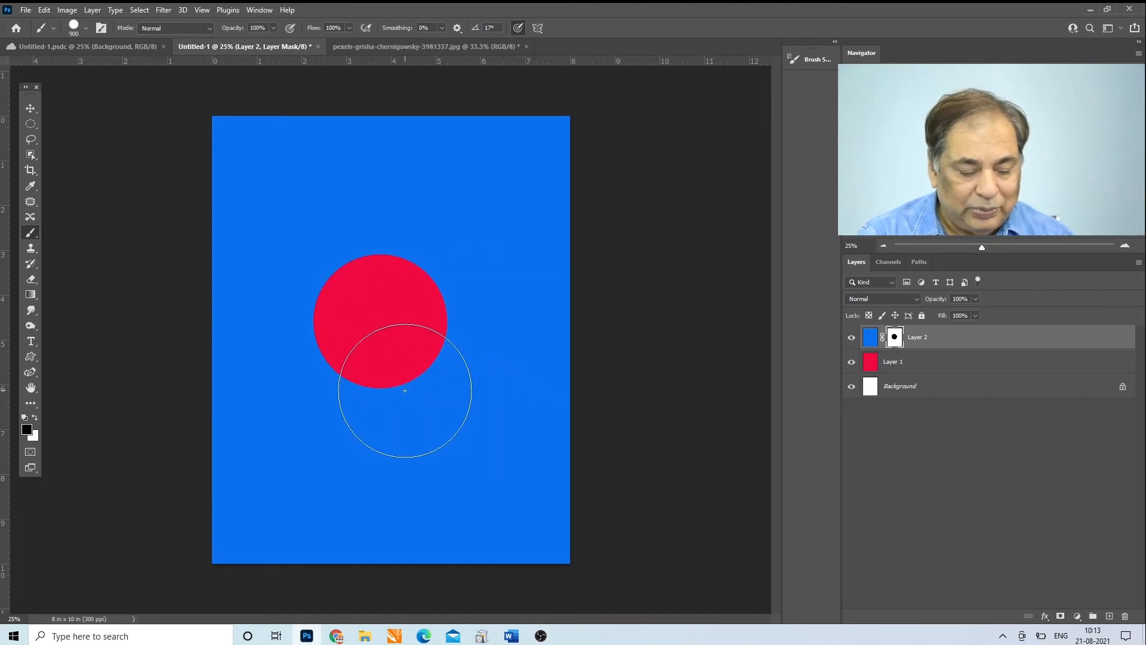
pyautogui.press('x')
pyautogui.moveTo(391, 402)
pyautogui.mouseDown()
pyautogui.moveTo(387, 282)
pyautogui.moveTo(395, 444)
pyautogui.moveTo(469, 310)
pyautogui.moveTo(445, 358)
pyautogui.mouseUp()
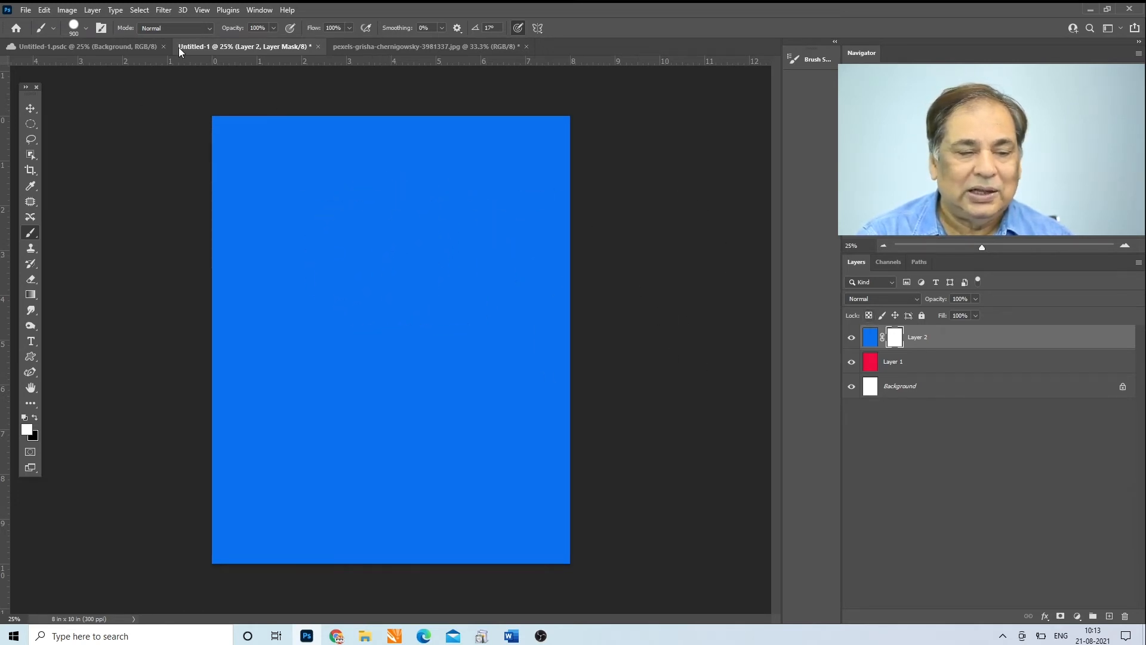
# In the Untitled-1.psdc document, show the squares layer, Layer 1 copy 3, and add a white layer mask to it
pyautogui.click(121, 48)
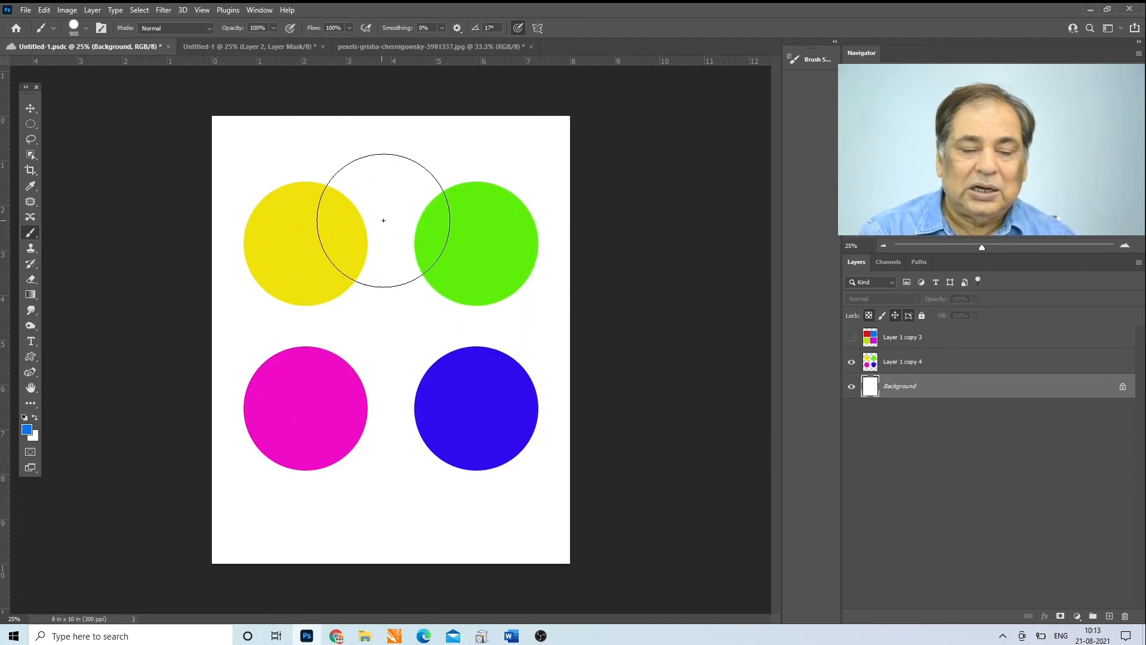
pyautogui.click(852, 339)
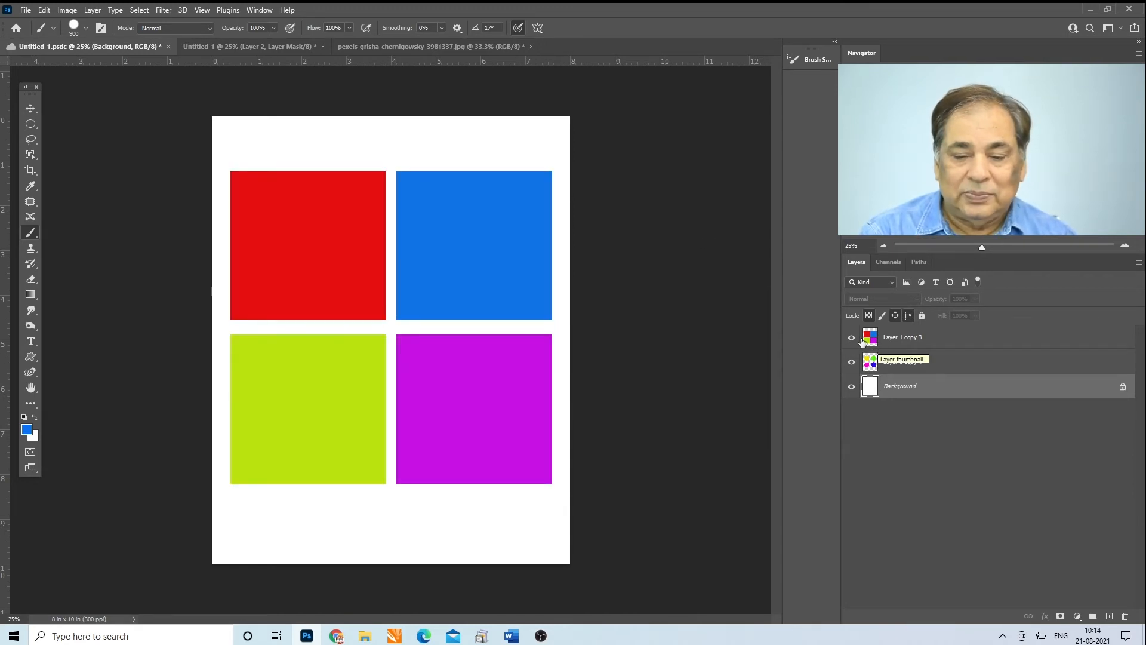
pyautogui.click(886, 339)
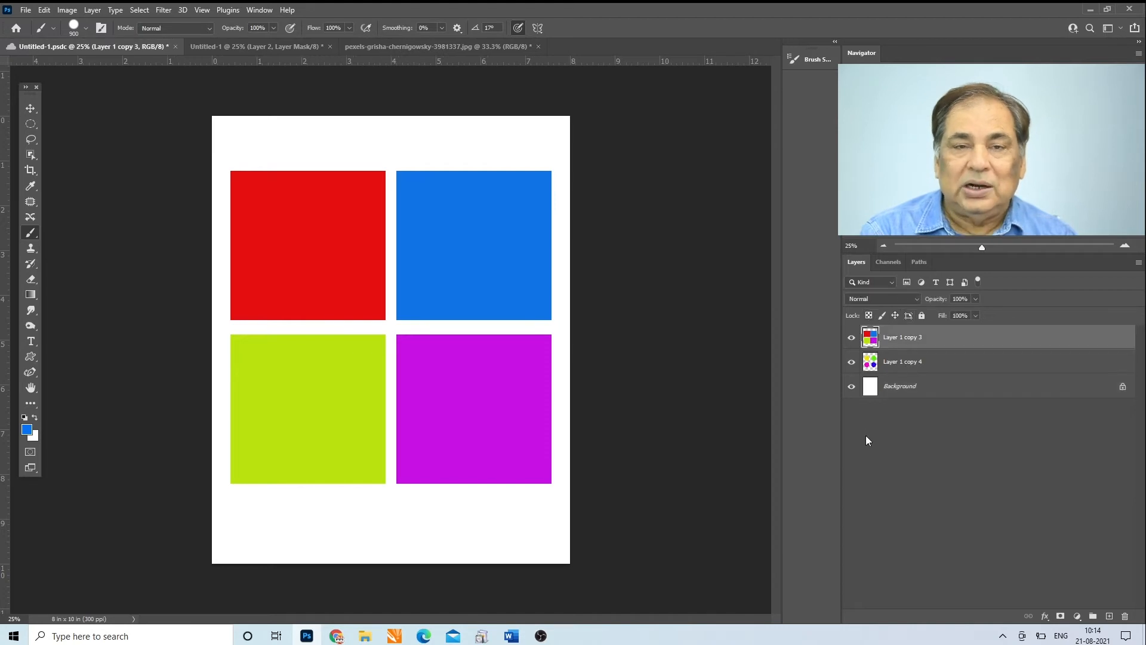
pyautogui.click(1061, 616)
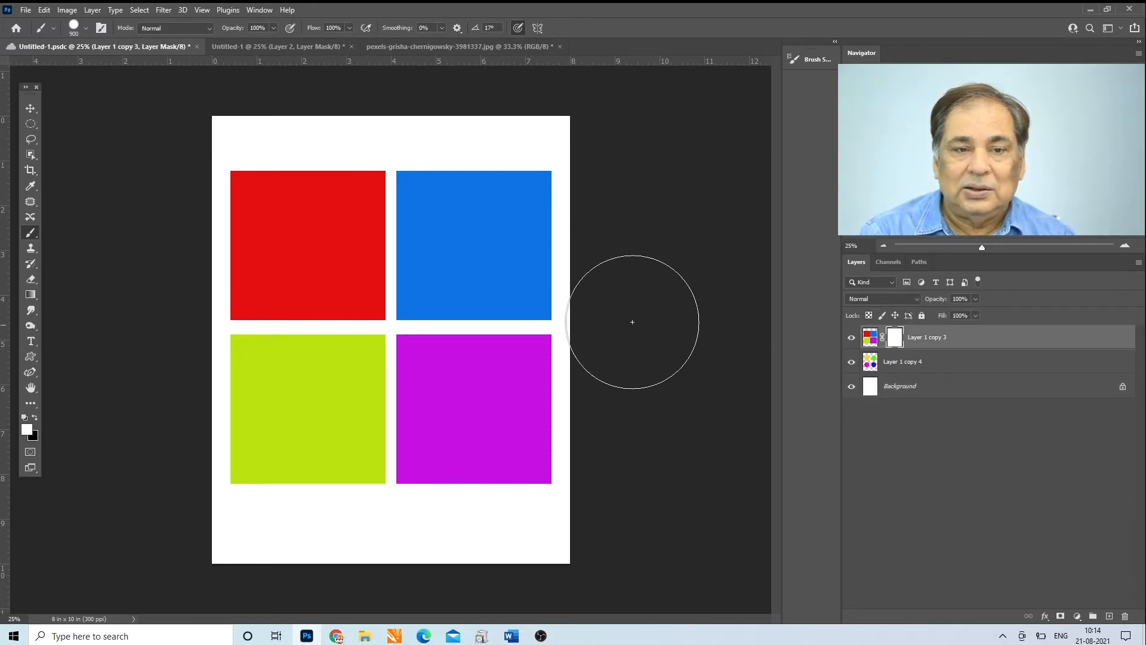
# Paint black over the red square on the Layer 1 copy 3 mask with a 500 px brush to reveal the yellow circle
pyautogui.click(35, 417)
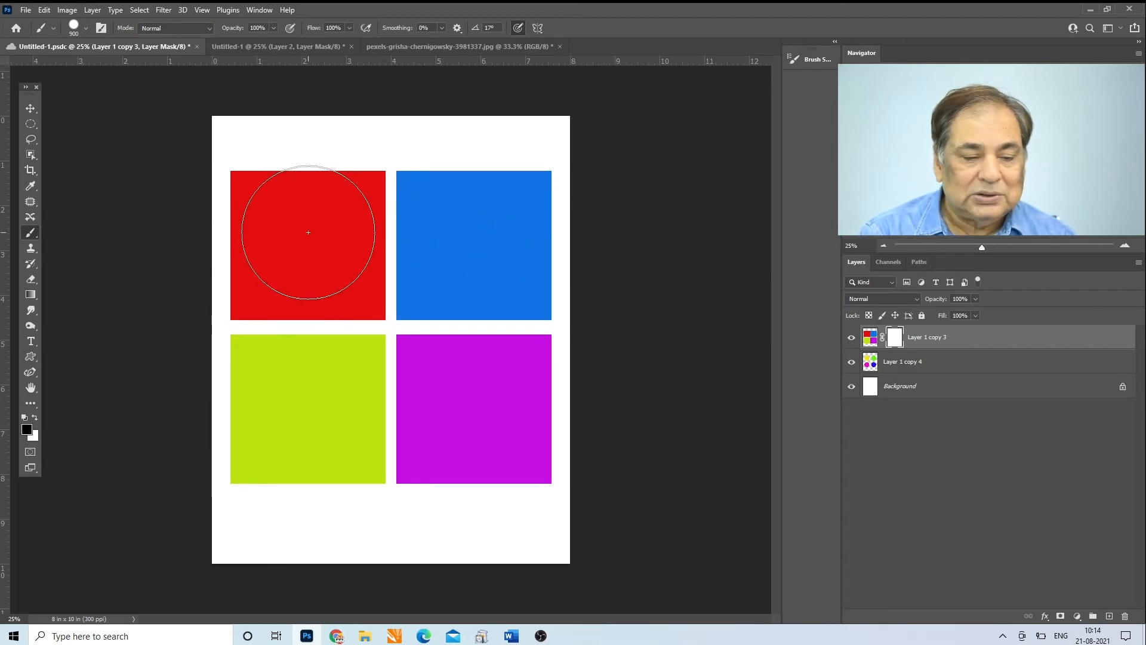
pyautogui.press('[')
pyautogui.press('[')
pyautogui.press('[')
pyautogui.press('[')
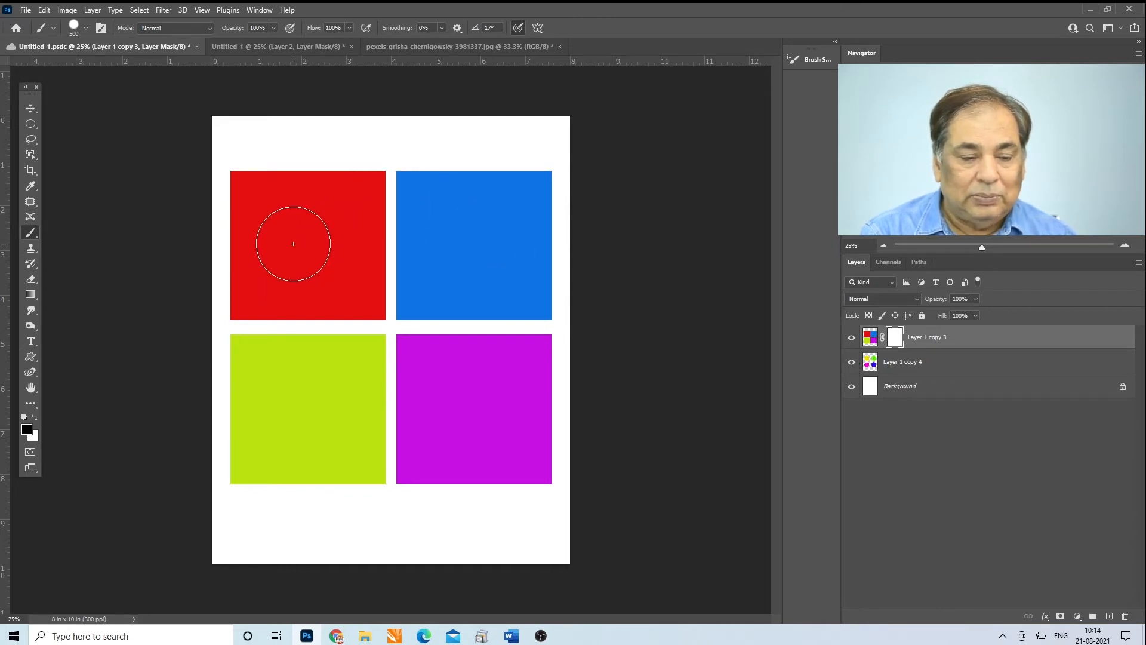
pyautogui.moveTo(306, 197)
pyautogui.mouseDown()
pyautogui.moveTo(337, 222)
pyautogui.moveTo(339, 251)
pyautogui.moveTo(315, 275)
pyautogui.moveTo(284, 270)
pyautogui.moveTo(272, 235)
pyautogui.moveTo(285, 220)
pyautogui.moveTo(335, 225)
pyautogui.moveTo(345, 257)
pyautogui.moveTo(325, 278)
pyautogui.moveTo(244, 288)
pyautogui.moveTo(248, 187)
pyautogui.moveTo(352, 190)
pyautogui.moveTo(356, 294)
pyautogui.moveTo(307, 292)
pyautogui.moveTo(356, 293)
pyautogui.moveTo(328, 271)
pyautogui.mouseUp()
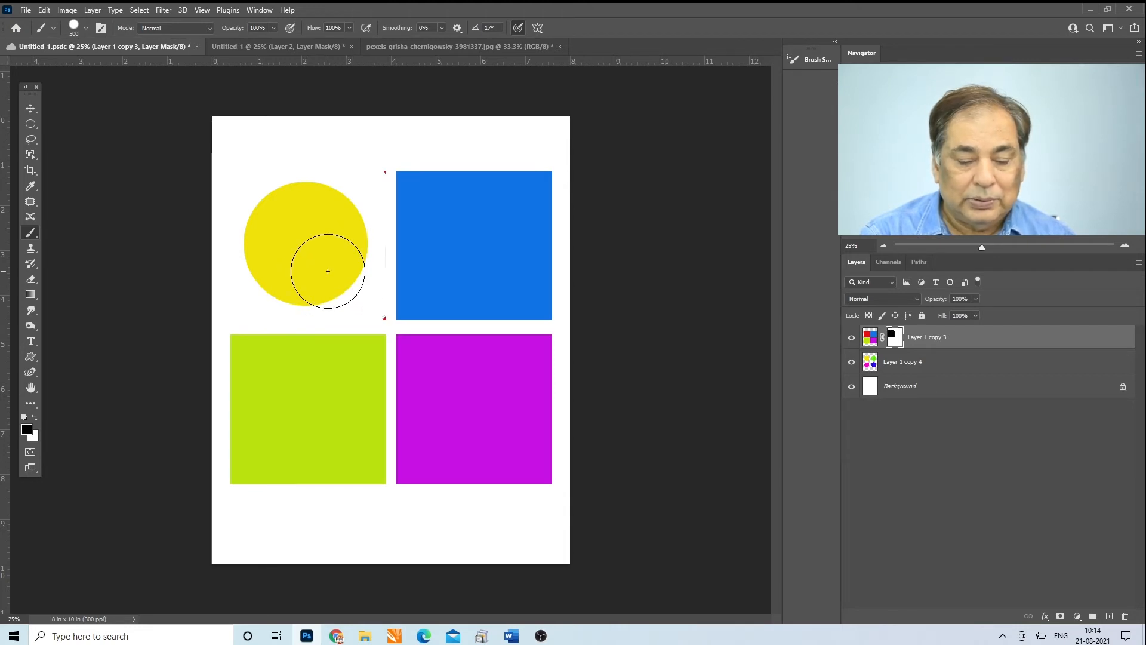
# Mask out the red remnant at the hidden square's lower-right corner with a 250 px black brush
pyautogui.press('[')
pyautogui.press('[')
pyautogui.press('[')
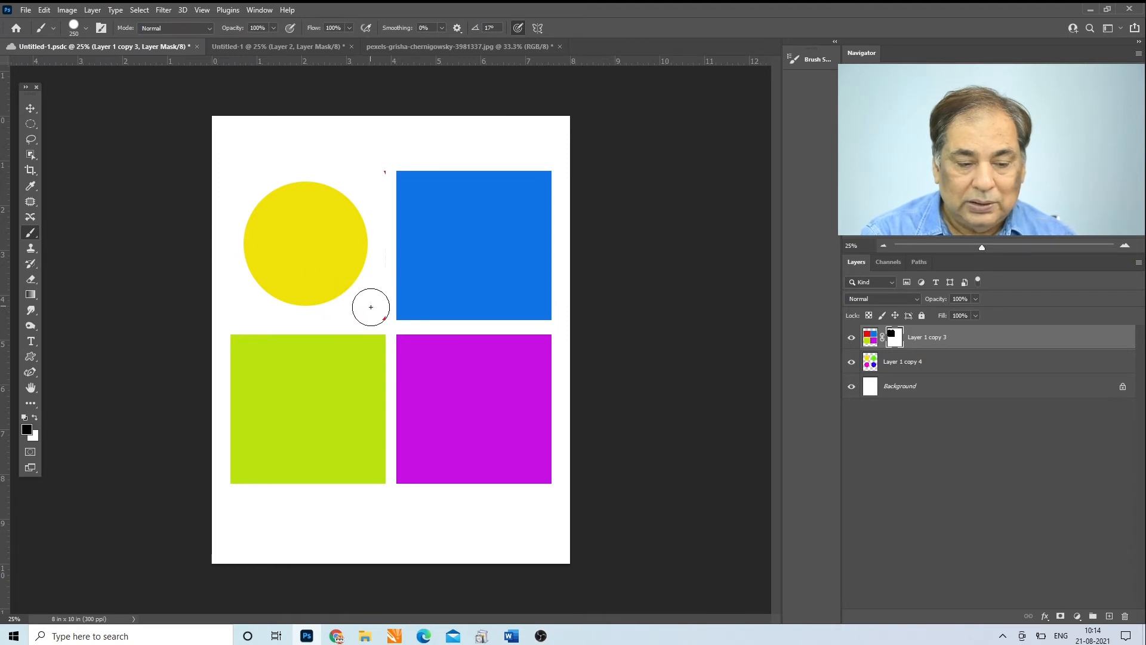
pyautogui.click(374, 309)
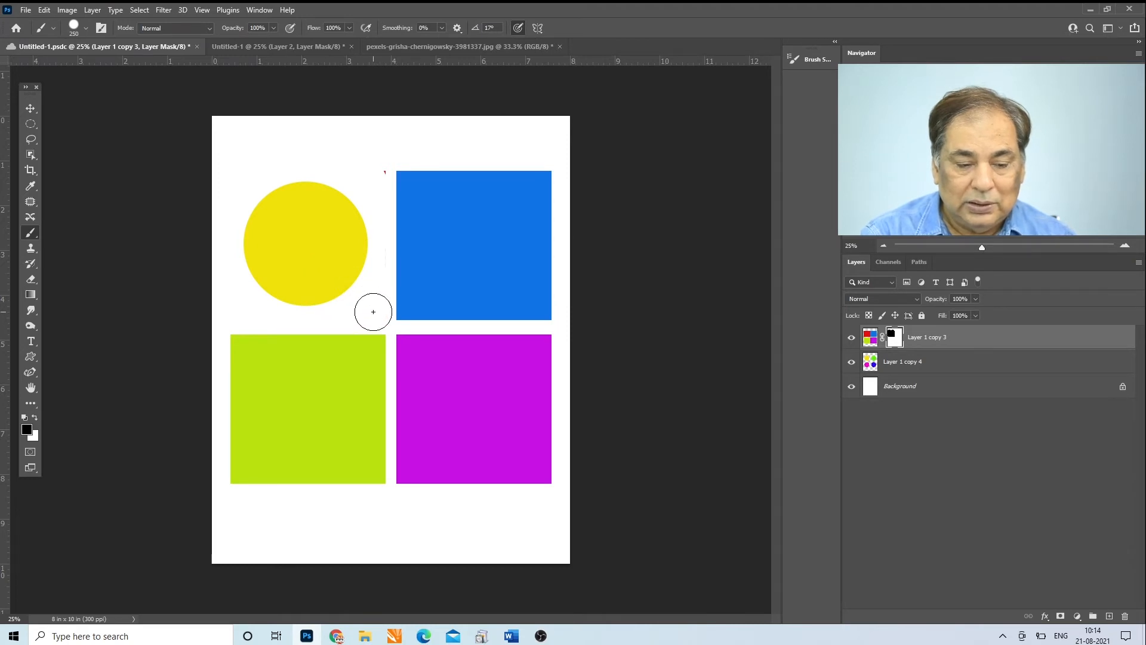
# Hide and show the circles layer and the Background in turn to examine what shows through the mask
pyautogui.click(850, 362)
pyautogui.click(850, 363)
pyautogui.click(851, 363)
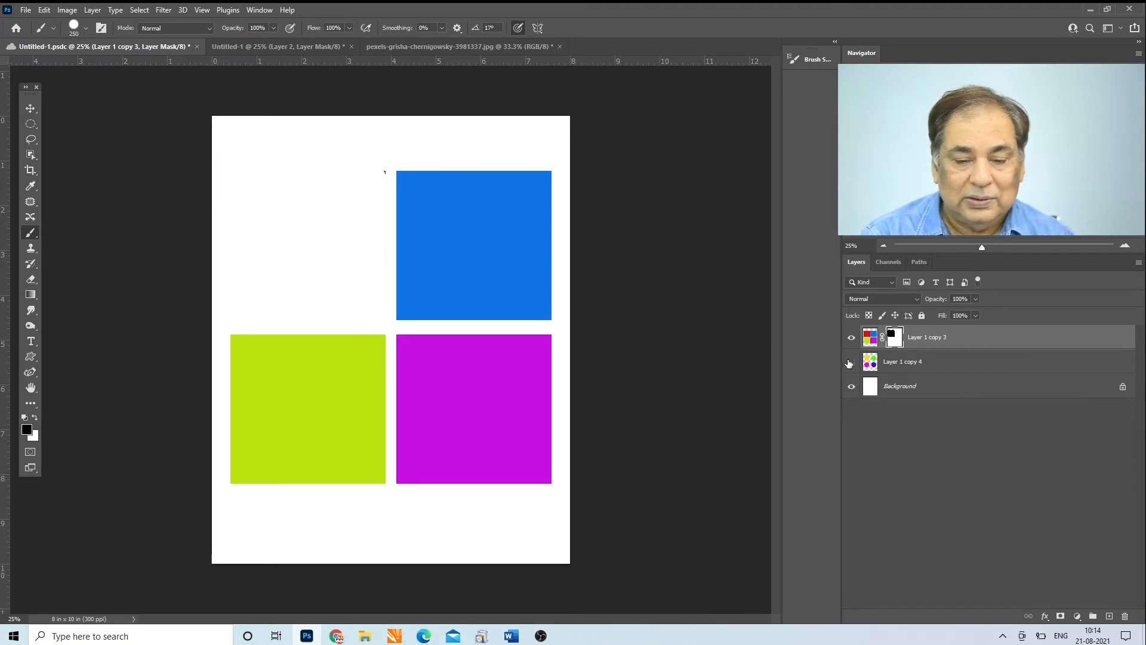
pyautogui.click(851, 362)
pyautogui.hotkey('ctrl', 's')
pyautogui.click(852, 387)
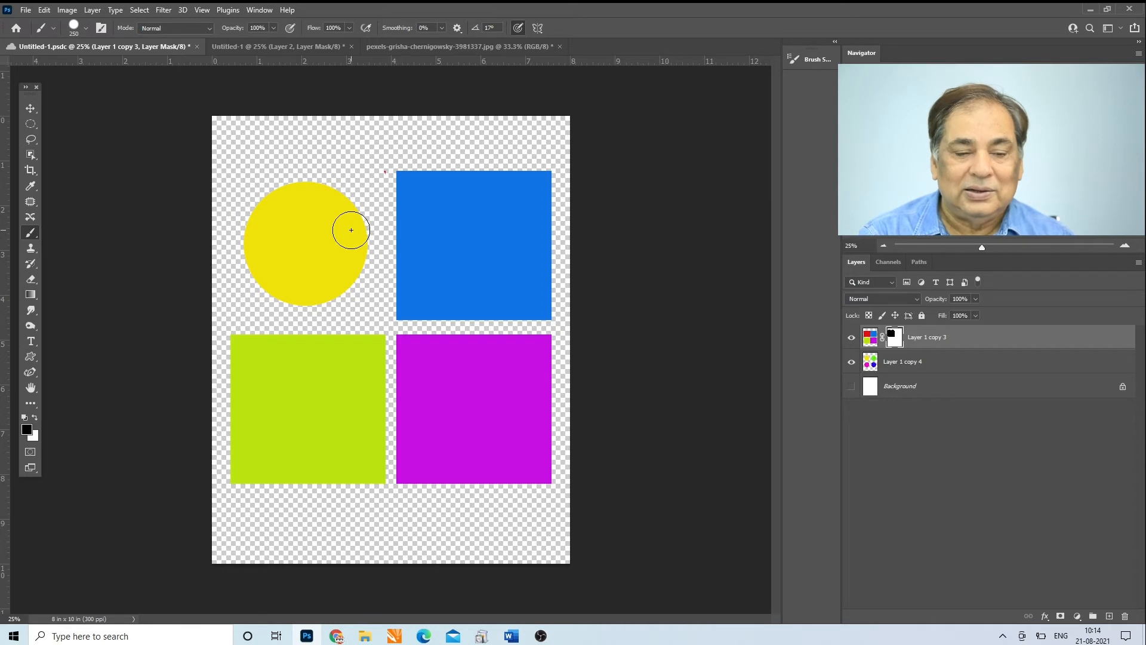
pyautogui.click(852, 387)
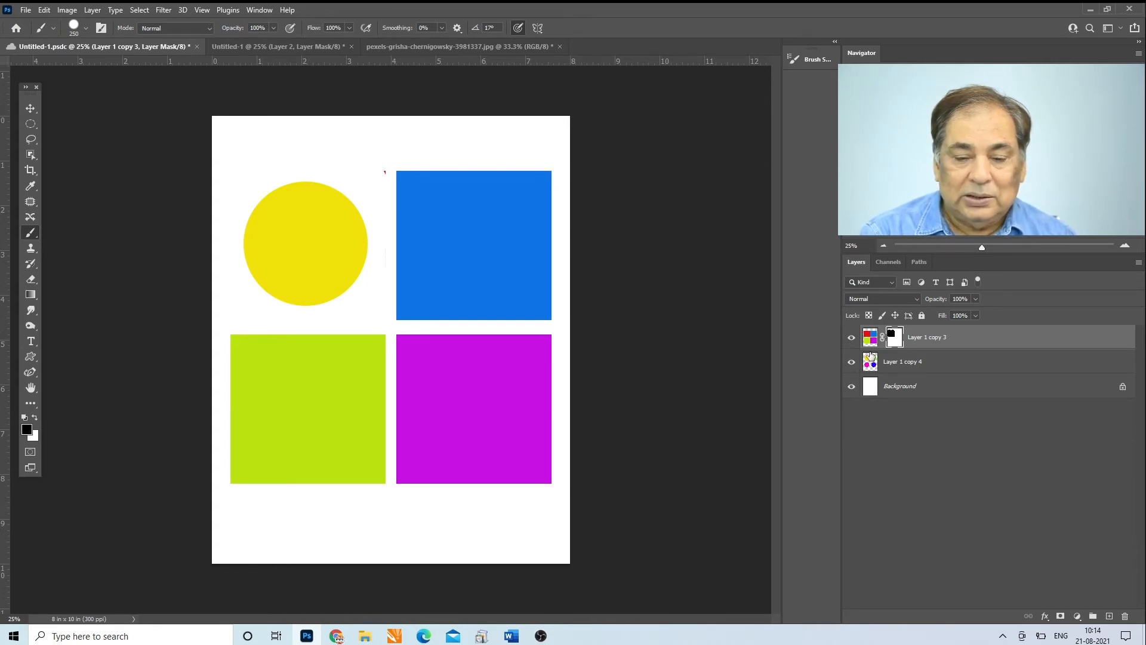
# Toggle the visibility of Layer 1 copy 4 and Layer 1 copy 3 to compare the circles with the masked squares
pyautogui.click(852, 363)
pyautogui.click(852, 362)
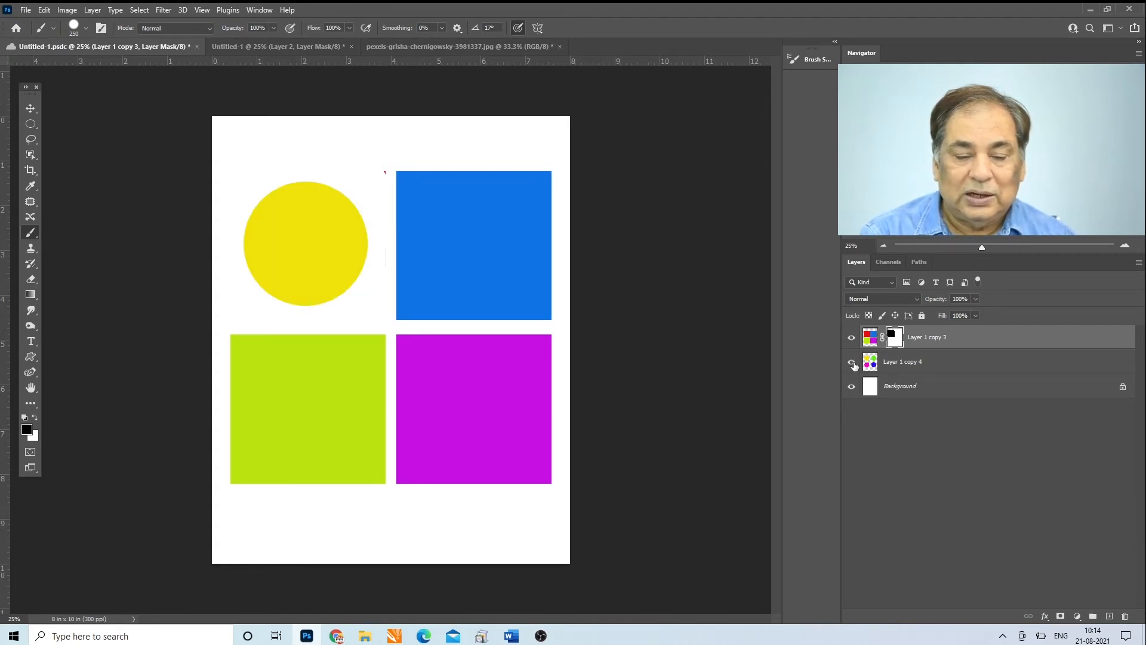
pyautogui.click(852, 362)
pyautogui.click(852, 362)
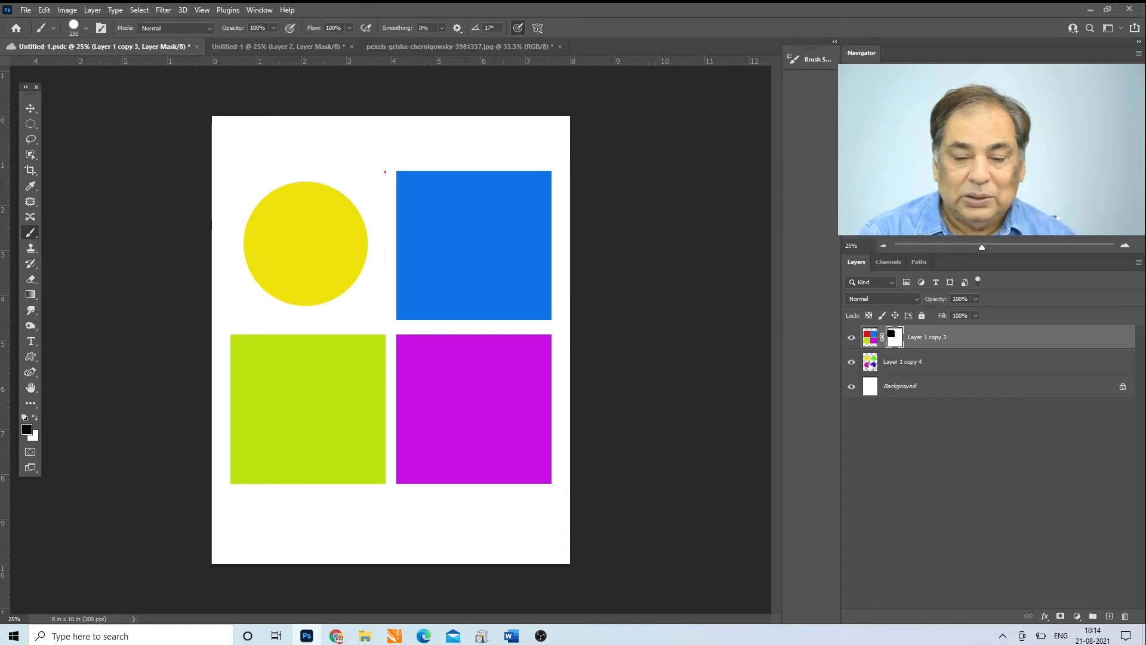
pyautogui.click(852, 338)
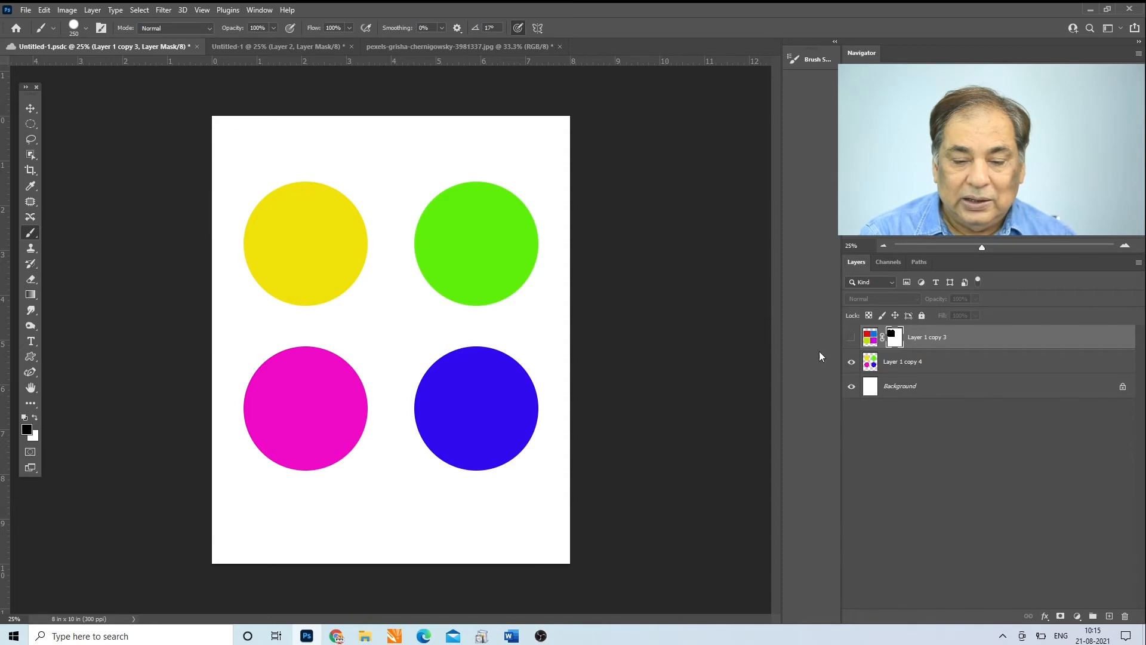
pyautogui.click(849, 338)
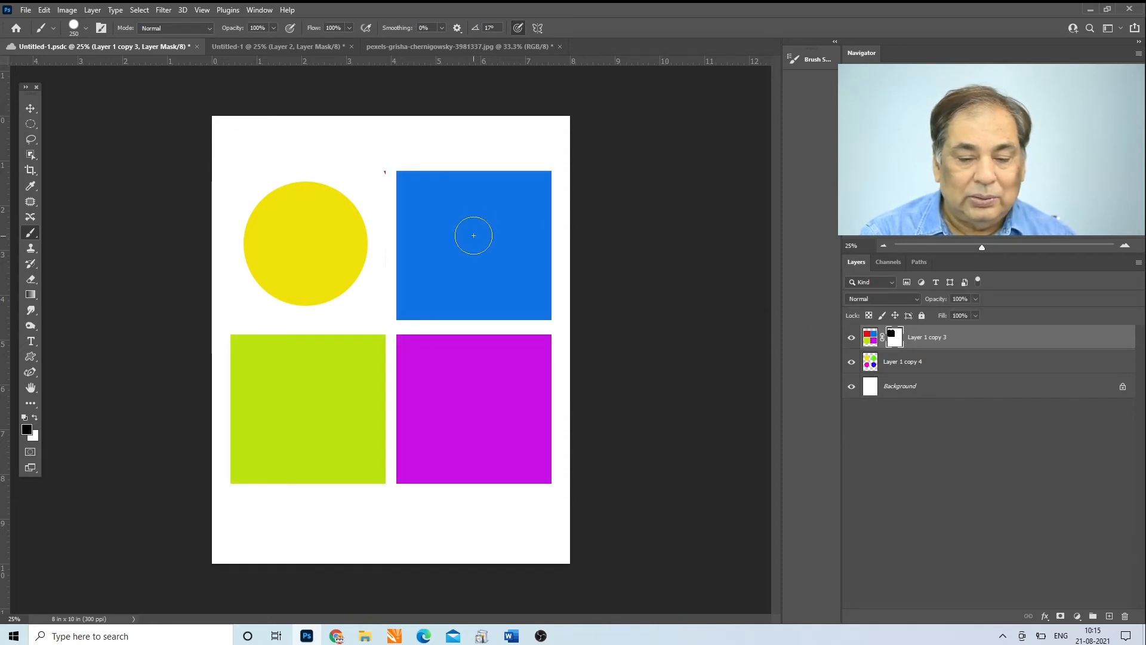
# Paint black on the Layer 1 copy 3 mask over the blue, lime and purple squares to reveal the circles beneath
pyautogui.moveTo(473, 235)
pyautogui.mouseDown()
pyautogui.moveTo(499, 236)
pyautogui.moveTo(451, 262)
pyautogui.moveTo(440, 211)
pyautogui.moveTo(483, 205)
pyautogui.moveTo(495, 259)
pyautogui.moveTo(437, 255)
pyautogui.moveTo(422, 214)
pyautogui.moveTo(459, 190)
pyautogui.moveTo(458, 211)
pyautogui.moveTo(399, 172)
pyautogui.moveTo(400, 300)
pyautogui.moveTo(539, 309)
pyautogui.moveTo(544, 174)
pyautogui.moveTo(427, 174)
pyautogui.moveTo(419, 212)
pyautogui.moveTo(433, 276)
pyautogui.moveTo(528, 279)
pyautogui.moveTo(516, 187)
pyautogui.mouseUp()
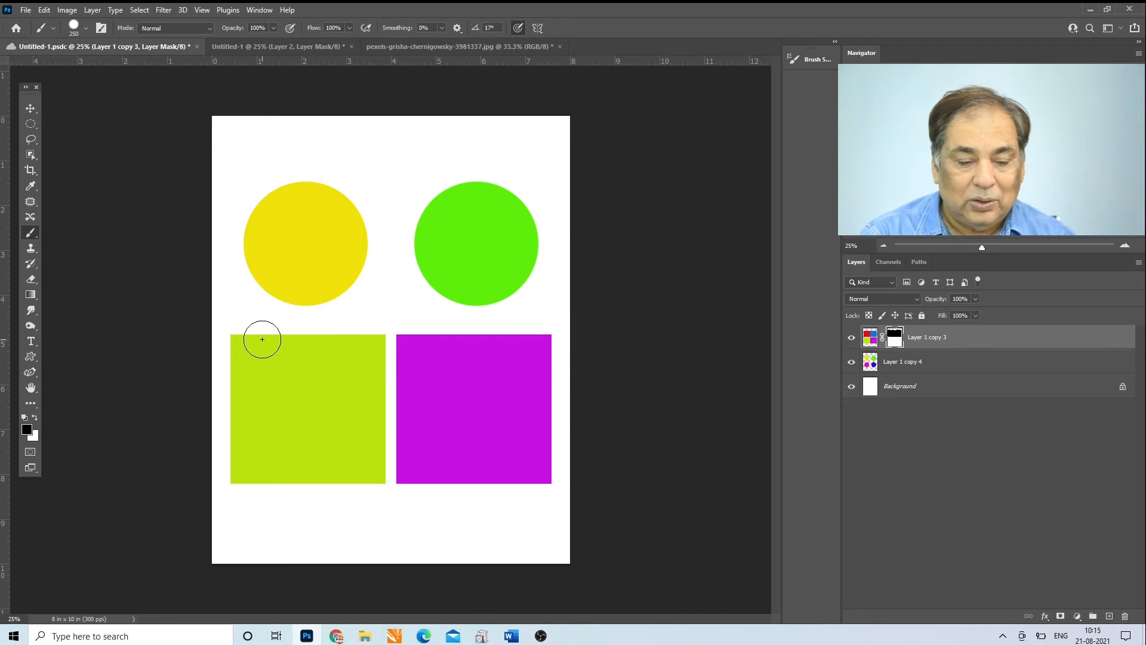
pyautogui.moveTo(261, 338)
pyautogui.mouseDown()
pyautogui.moveTo(379, 345)
pyautogui.moveTo(366, 474)
pyautogui.moveTo(365, 404)
pyautogui.moveTo(363, 422)
pyautogui.moveTo(372, 504)
pyautogui.moveTo(301, 391)
pyautogui.moveTo(330, 360)
pyautogui.moveTo(342, 432)
pyautogui.mouseUp()
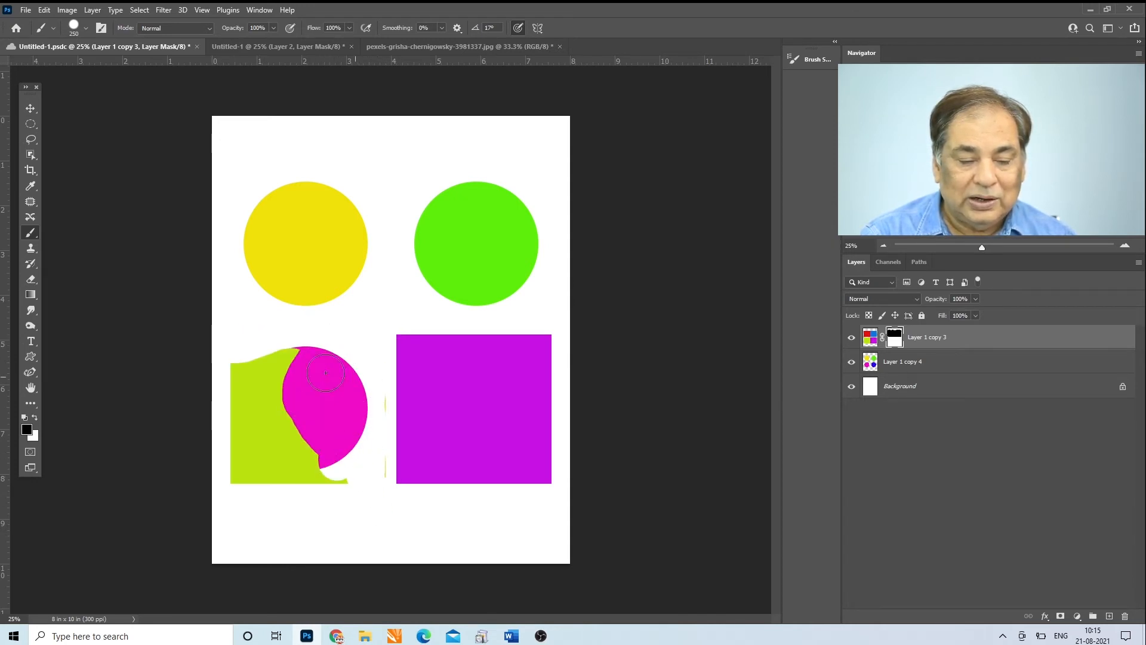
pyautogui.moveTo(325, 372)
pyautogui.mouseDown()
pyautogui.moveTo(209, 367)
pyautogui.moveTo(320, 350)
pyautogui.moveTo(248, 401)
pyautogui.moveTo(238, 479)
pyautogui.moveTo(265, 445)
pyautogui.moveTo(340, 475)
pyautogui.moveTo(253, 471)
pyautogui.moveTo(292, 421)
pyautogui.mouseUp()
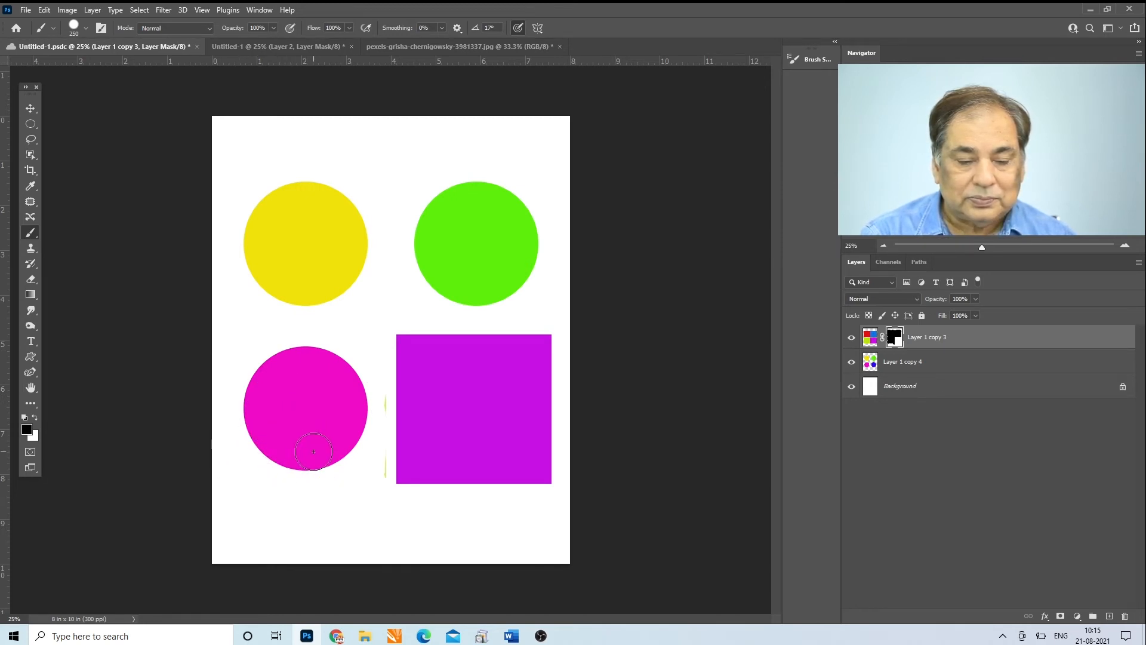
pyautogui.moveTo(385, 388)
pyautogui.mouseDown()
pyautogui.moveTo(413, 520)
pyautogui.moveTo(434, 455)
pyautogui.moveTo(580, 466)
pyautogui.moveTo(466, 457)
pyautogui.moveTo(430, 398)
pyautogui.moveTo(418, 338)
pyautogui.moveTo(532, 342)
pyautogui.moveTo(539, 430)
pyautogui.moveTo(466, 436)
pyautogui.moveTo(438, 394)
pyautogui.moveTo(430, 430)
pyautogui.moveTo(495, 355)
pyautogui.moveTo(459, 354)
pyautogui.moveTo(422, 469)
pyautogui.moveTo(397, 477)
pyautogui.moveTo(397, 452)
pyautogui.moveTo(544, 336)
pyautogui.moveTo(485, 438)
pyautogui.mouseUp()
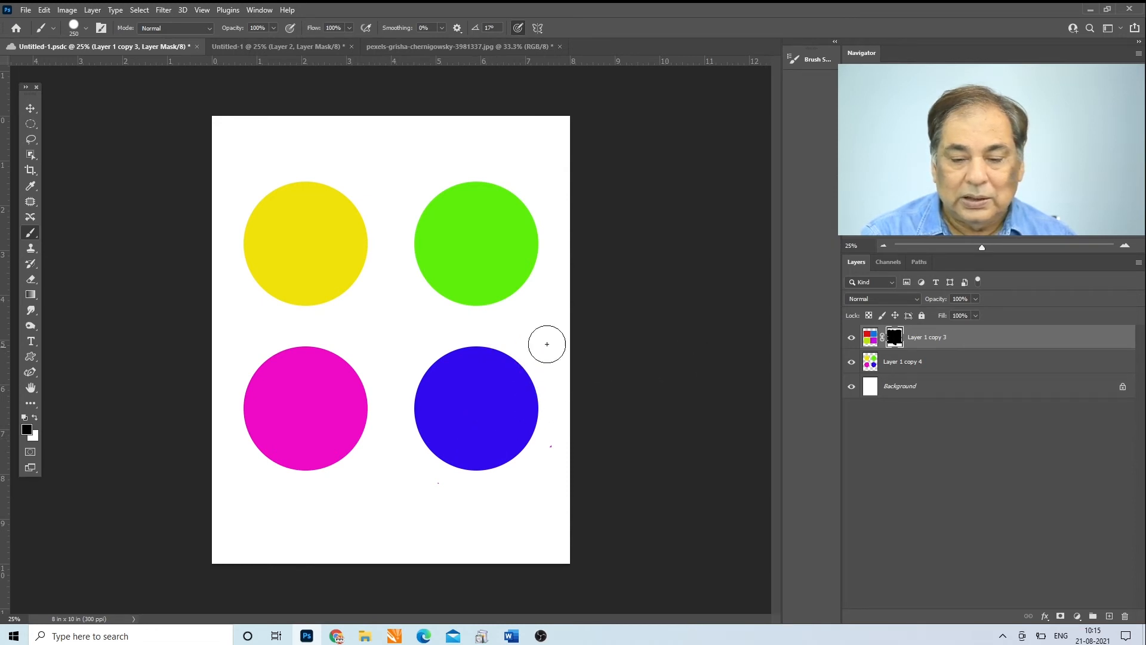
# Display the Layer 1 copy 3 mask alone on the canvas and paint all its remaining white areas black
pyautogui.keyDown('alt'); pyautogui.click(897, 341); pyautogui.keyUp('alt')
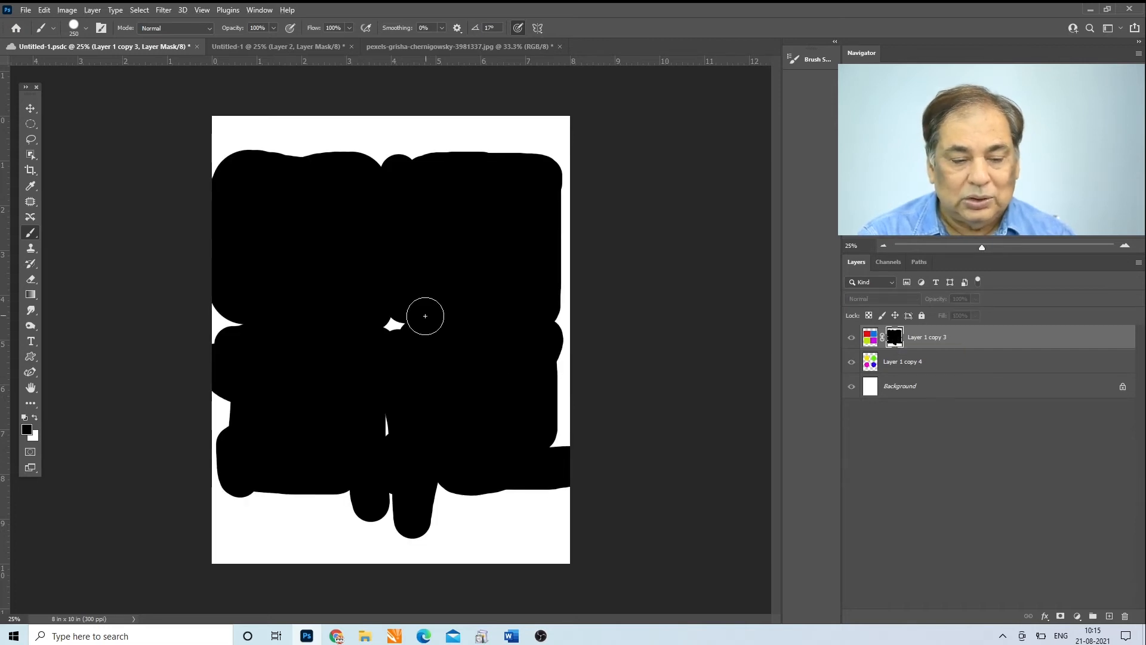
pyautogui.moveTo(422, 317); pyautogui.dragTo(397, 320)
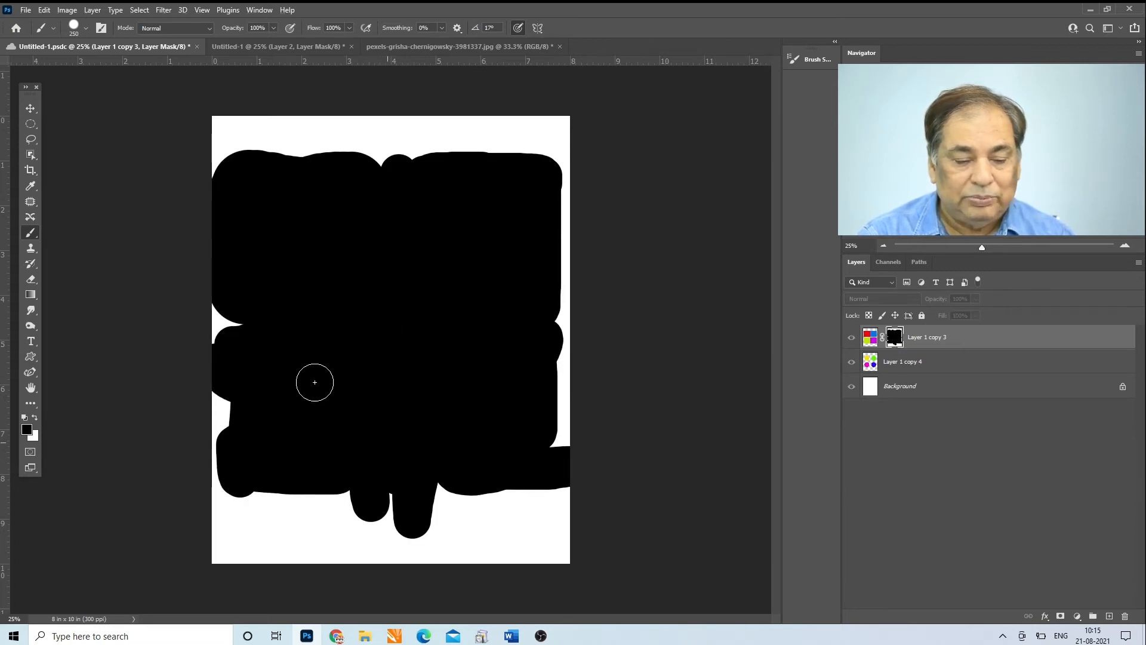
pyautogui.moveTo(243, 320)
pyautogui.mouseDown()
pyautogui.moveTo(225, 232)
pyautogui.moveTo(211, 502)
pyautogui.moveTo(247, 210)
pyautogui.moveTo(246, 550)
pyautogui.moveTo(230, 547)
pyautogui.moveTo(209, 577)
pyautogui.moveTo(231, 500)
pyautogui.moveTo(216, 551)
pyautogui.moveTo(587, 544)
pyautogui.moveTo(277, 547)
pyautogui.moveTo(227, 464)
pyautogui.moveTo(338, 529)
pyautogui.moveTo(345, 517)
pyautogui.moveTo(296, 511)
pyautogui.moveTo(390, 495)
pyautogui.moveTo(486, 504)
pyautogui.moveTo(462, 524)
pyautogui.moveTo(583, 506)
pyautogui.moveTo(581, 489)
pyautogui.moveTo(534, 568)
pyautogui.moveTo(547, 478)
pyautogui.moveTo(550, 518)
pyautogui.moveTo(565, 270)
pyautogui.moveTo(553, 385)
pyautogui.moveTo(553, 102)
pyautogui.moveTo(469, 110)
pyautogui.moveTo(562, 154)
pyautogui.moveTo(498, 123)
pyautogui.moveTo(363, 162)
pyautogui.moveTo(235, 174)
pyautogui.moveTo(166, 147)
pyautogui.moveTo(224, 117)
pyautogui.moveTo(196, 136)
pyautogui.moveTo(307, 141)
pyautogui.moveTo(339, 131)
pyautogui.moveTo(253, 129)
pyautogui.moveTo(299, 120)
pyautogui.moveTo(454, 130)
pyautogui.moveTo(463, 142)
pyautogui.moveTo(430, 154)
pyautogui.moveTo(490, 156)
pyautogui.mouseUp()
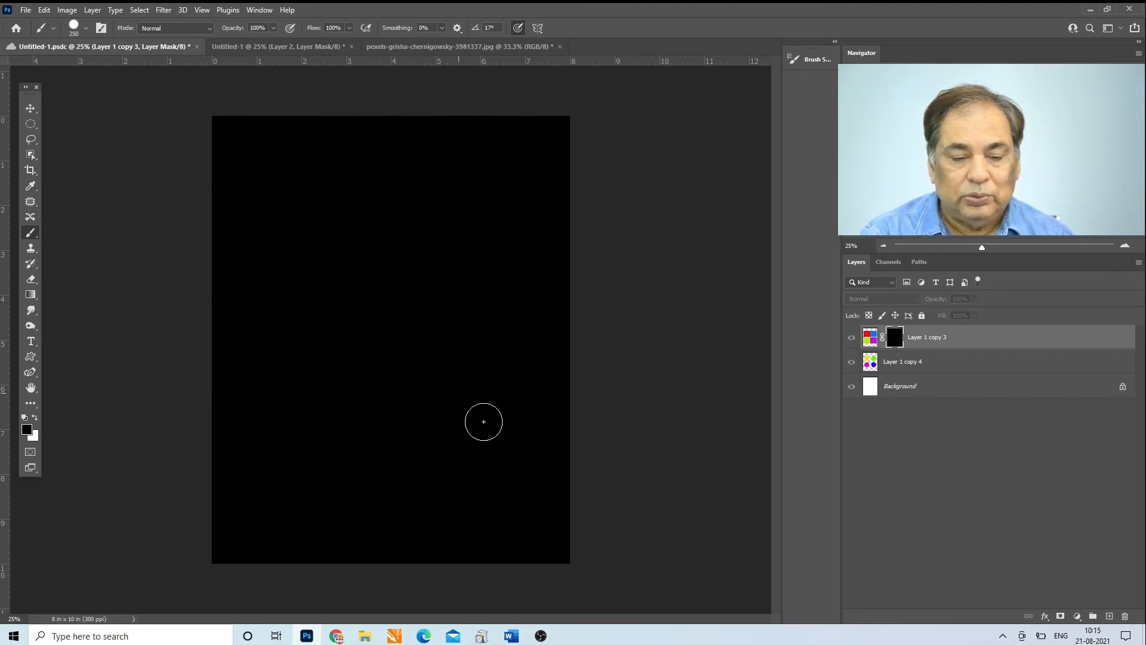
# Return the canvas from the mask-only view to the normal image and toggle the visibility of the Layer 1 copy 4 circles
pyautogui.keyDown('alt'); pyautogui.click(896, 345); pyautogui.keyUp('alt')
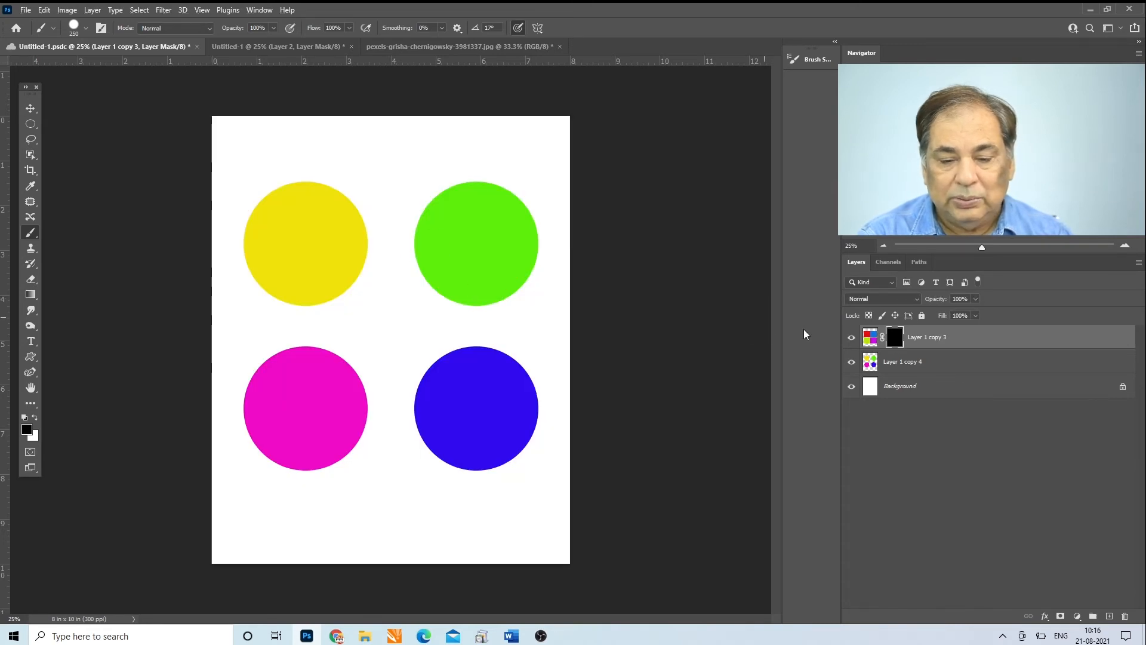
pyautogui.click(869, 362)
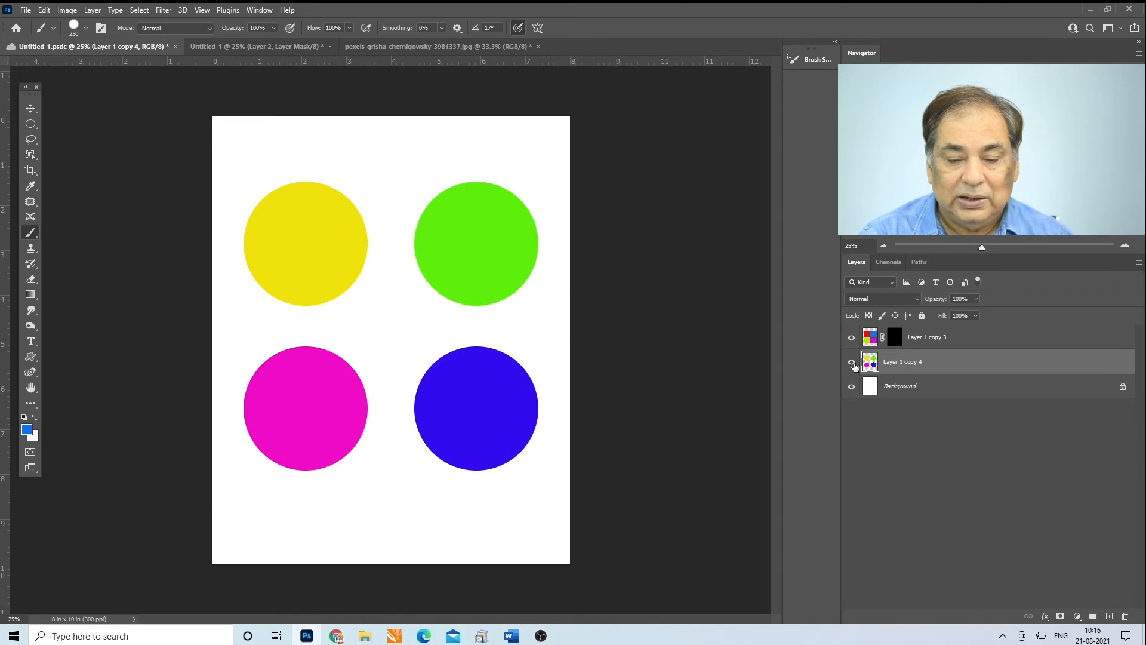
pyautogui.click(853, 363)
pyautogui.click(852, 363)
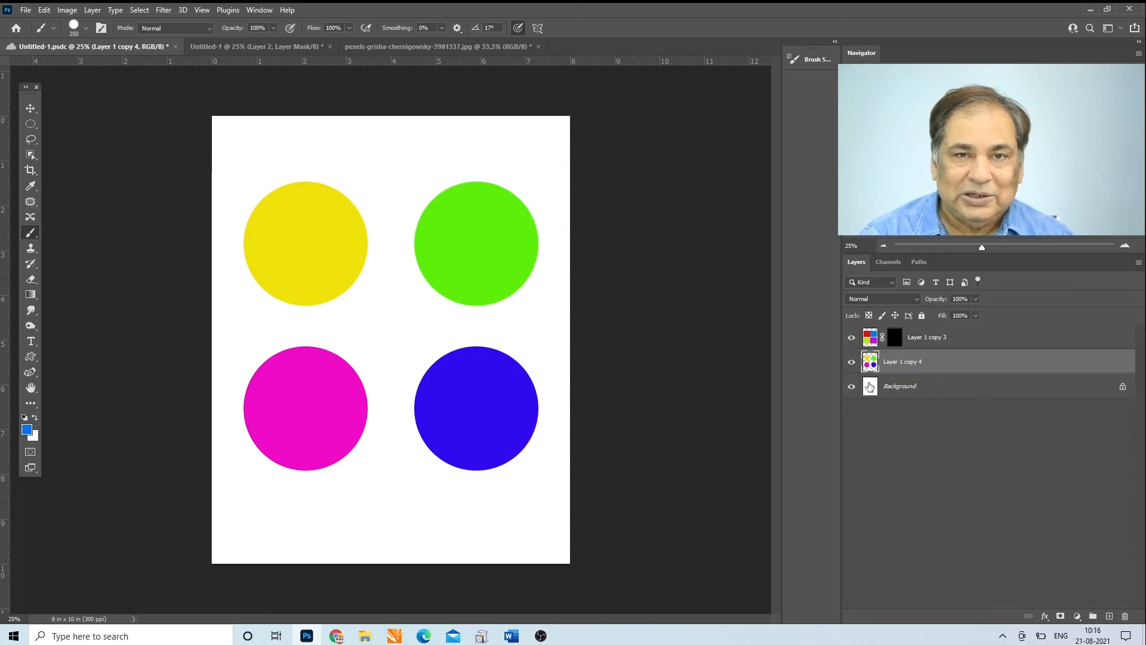
# Paint the entire Layer 1 copy 3 mask white with an 1800 px brush to reveal the four squares
pyautogui.click(895, 338)
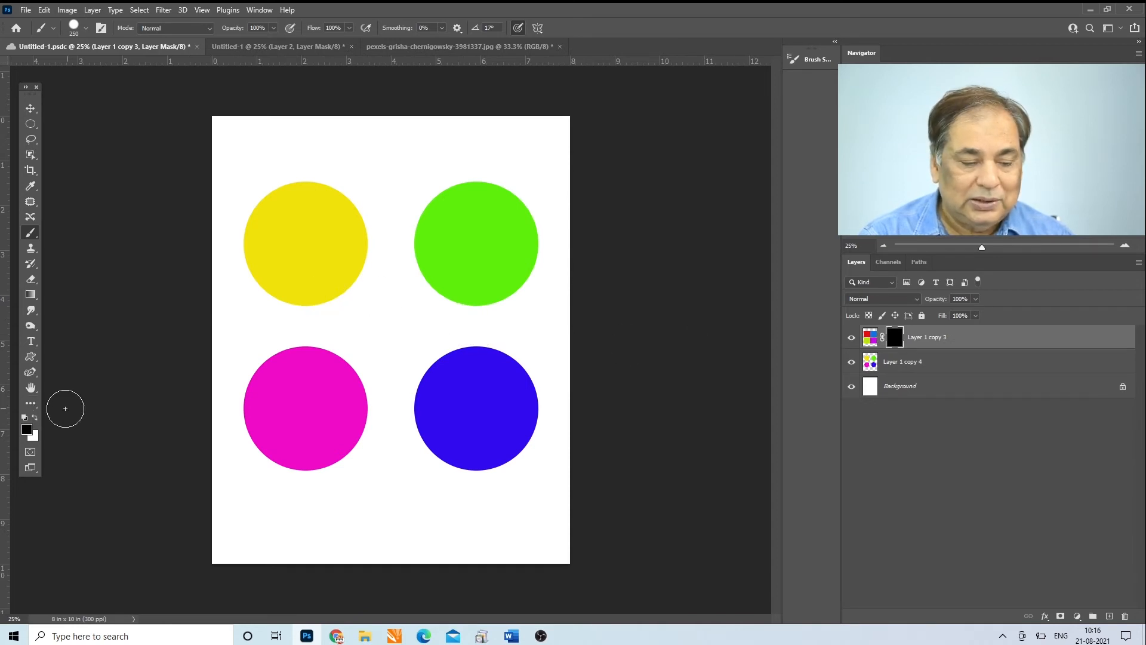
pyautogui.click(36, 416)
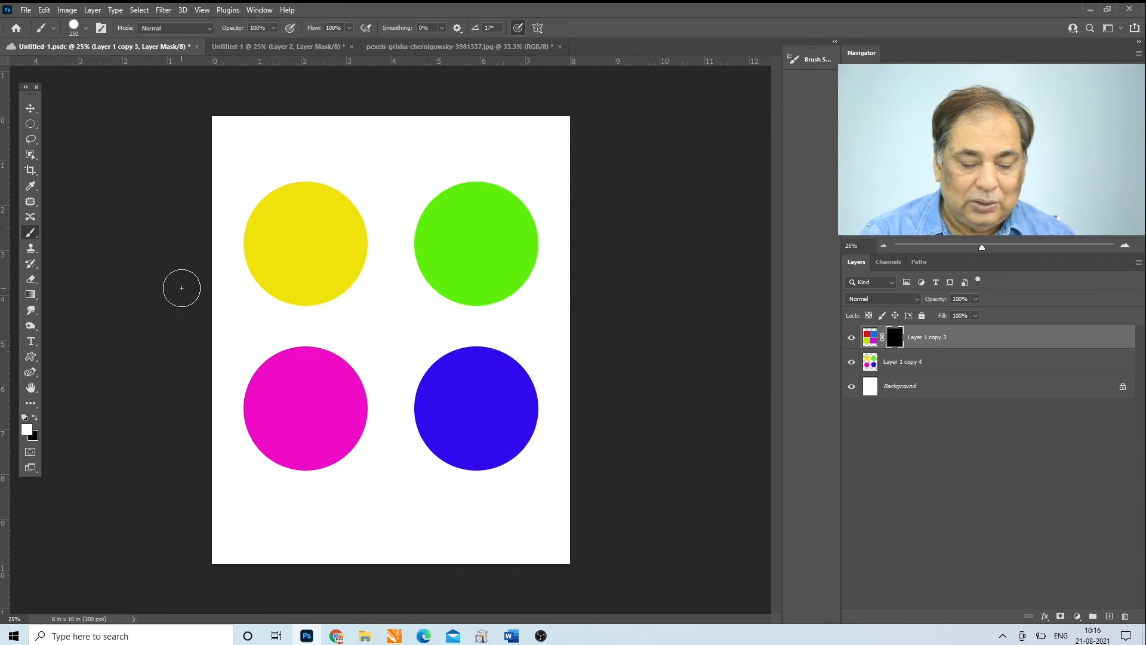
pyautogui.press(']')
pyautogui.press(']')
pyautogui.press(']')
pyautogui.press(']')
pyautogui.press(']')
pyautogui.press(']')
pyautogui.press(']')
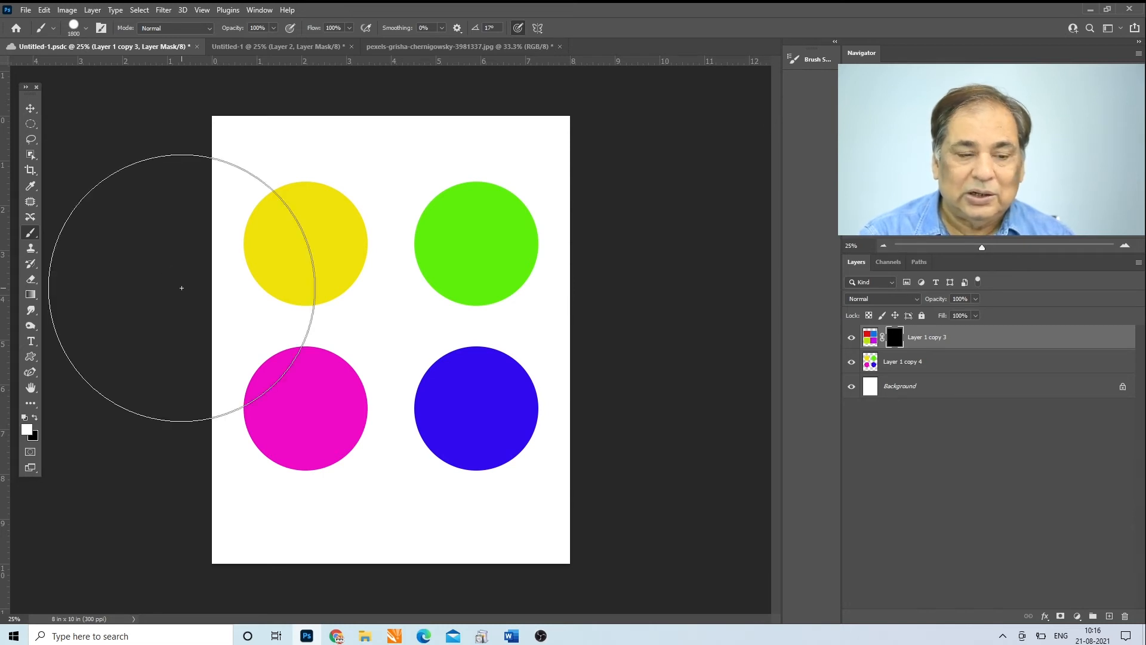
pyautogui.moveTo(304, 287)
pyautogui.mouseDown()
pyautogui.moveTo(286, 208)
pyautogui.moveTo(326, 507)
pyautogui.moveTo(501, 350)
pyautogui.moveTo(409, 203)
pyautogui.moveTo(374, 196)
pyautogui.moveTo(442, 209)
pyautogui.moveTo(430, 444)
pyautogui.moveTo(285, 296)
pyautogui.moveTo(287, 234)
pyautogui.mouseUp()
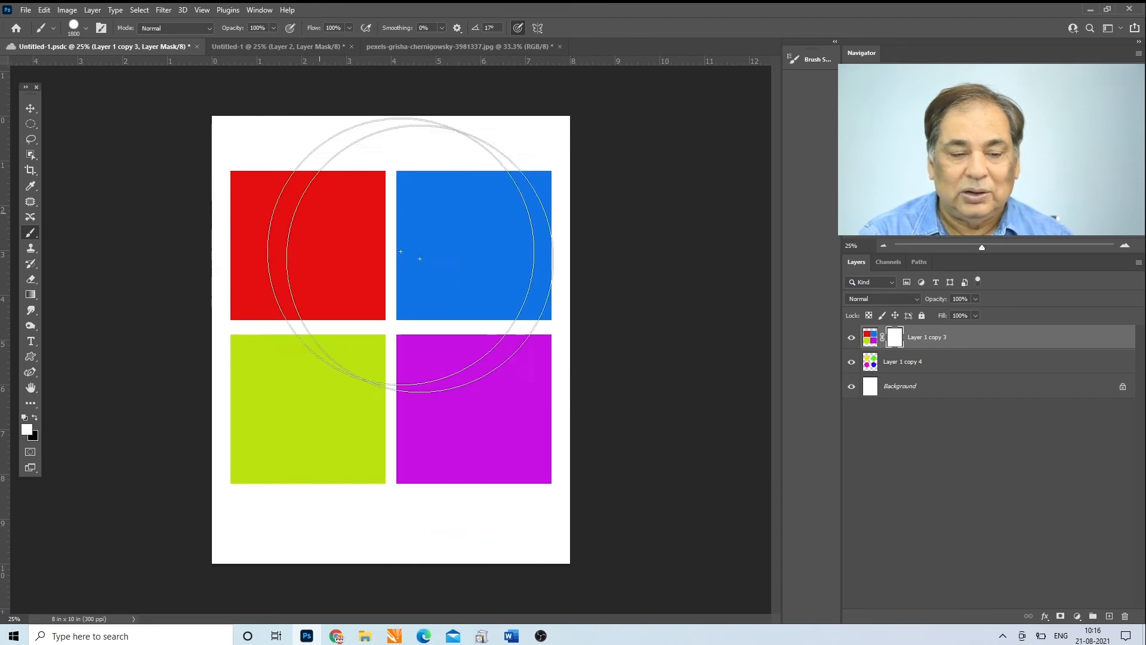
# Delete the layer mask from Layer 1 copy 3
pyautogui.rightClick(894, 341)
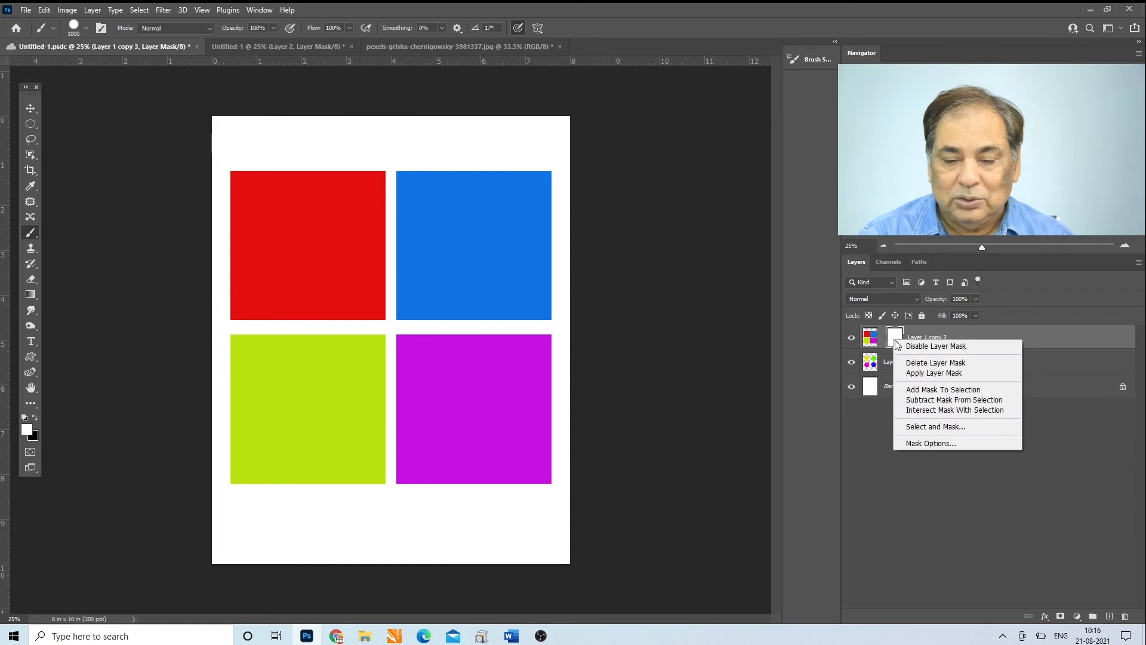
pyautogui.click(919, 366)
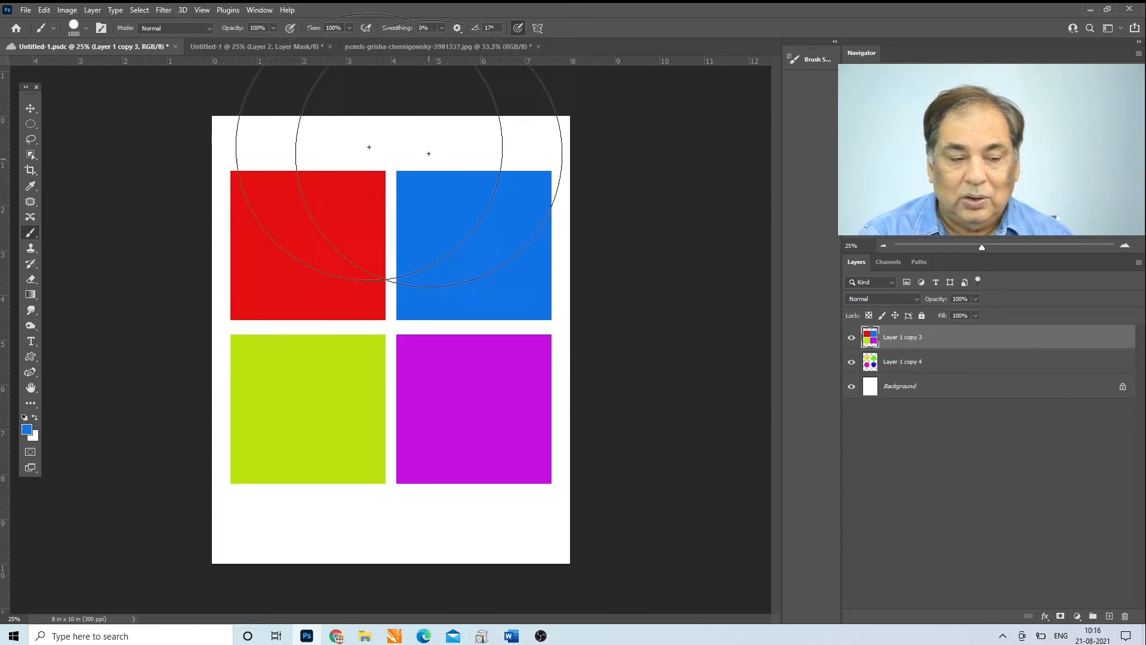
# Add a Reveal All layer mask to Layer 1 copy 3, then undo it
pyautogui.click(93, 10)
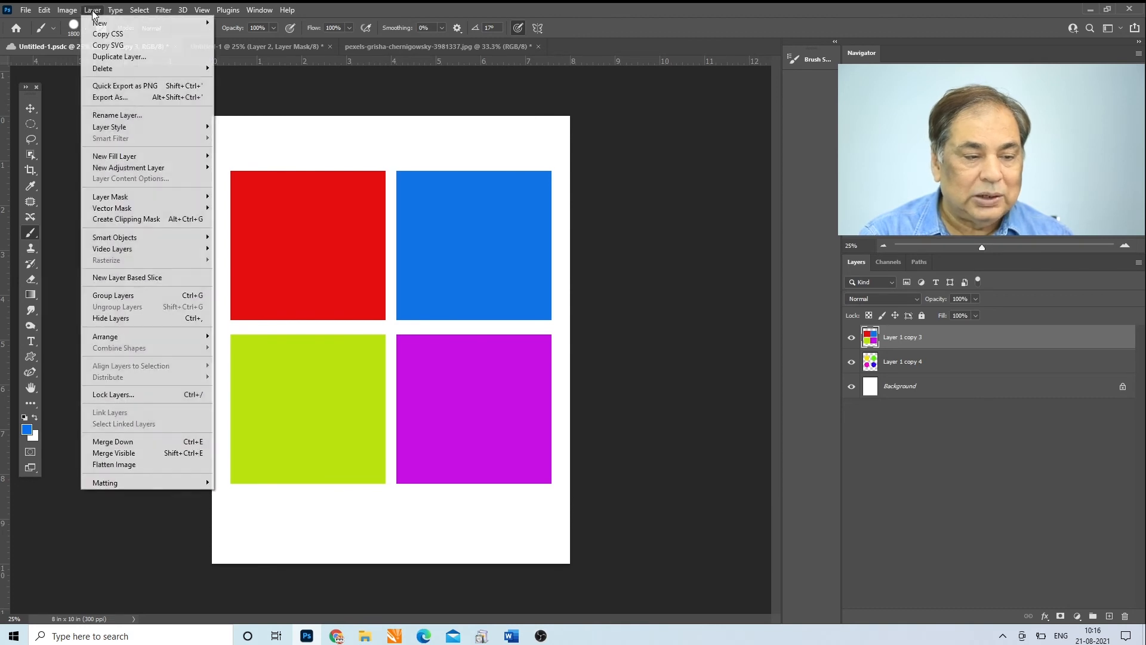
pyautogui.moveTo(143, 198)
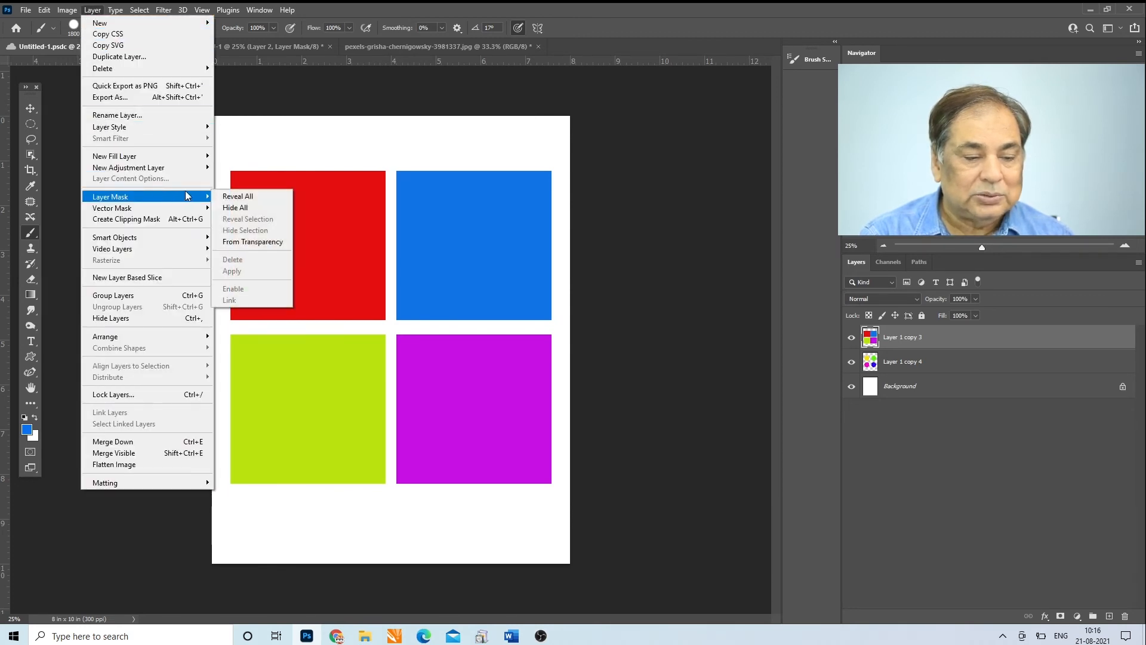
pyautogui.click(226, 197)
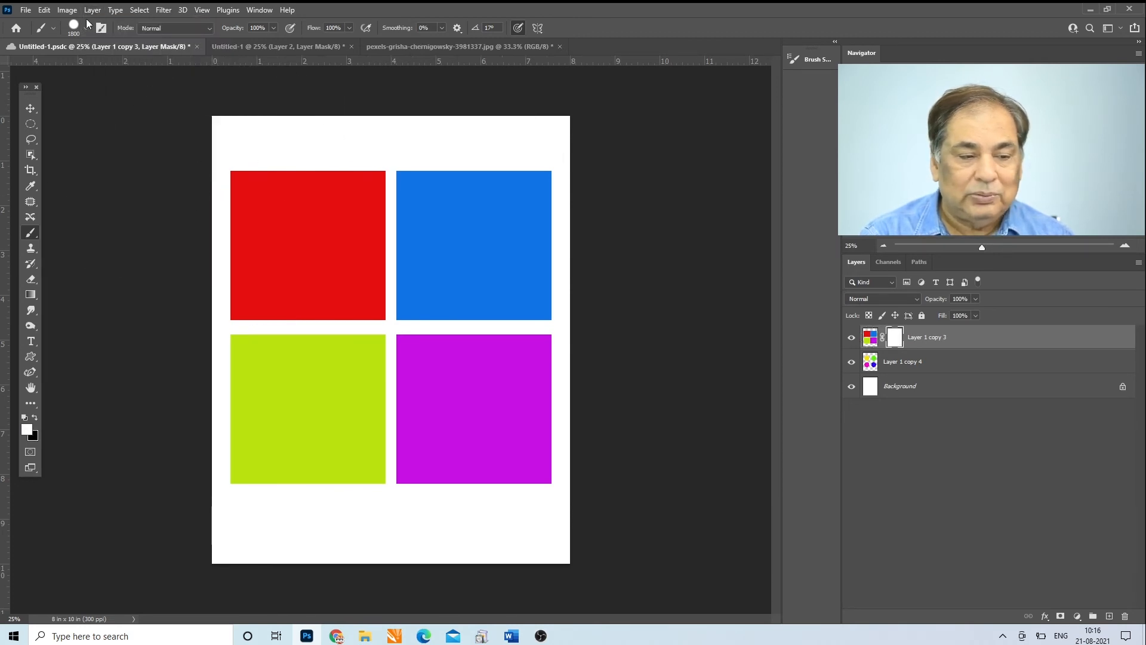
pyautogui.hotkey('ctrl', 'z')
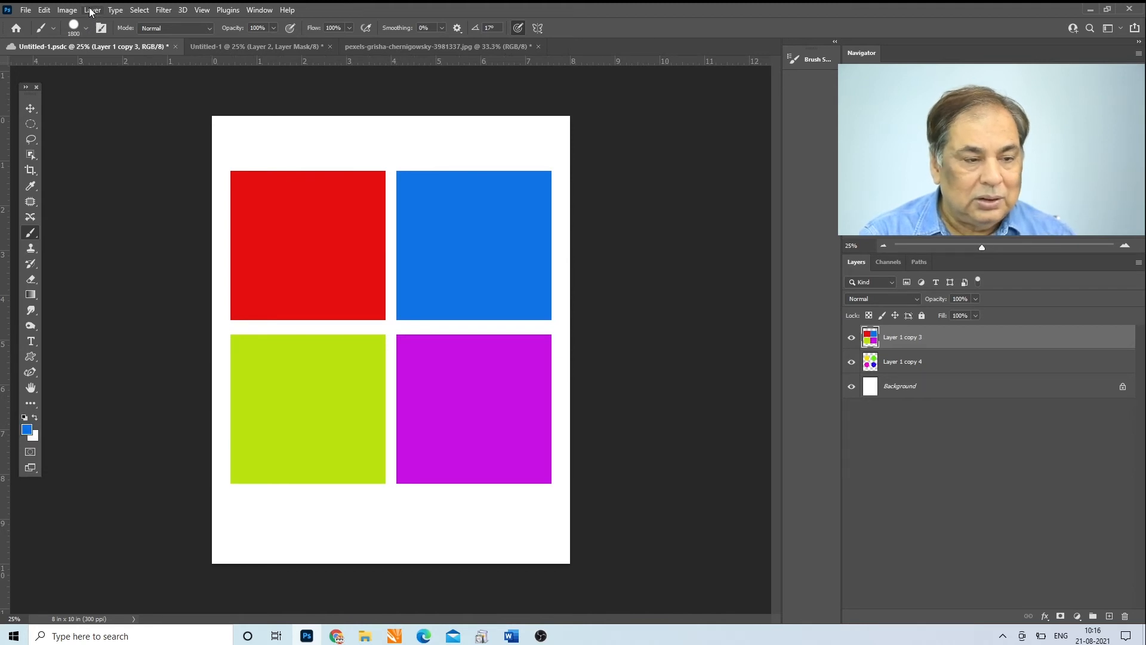
# Add a Hide All layer mask to Layer 1 copy 3
pyautogui.click(91, 11)
pyautogui.moveTo(149, 195)
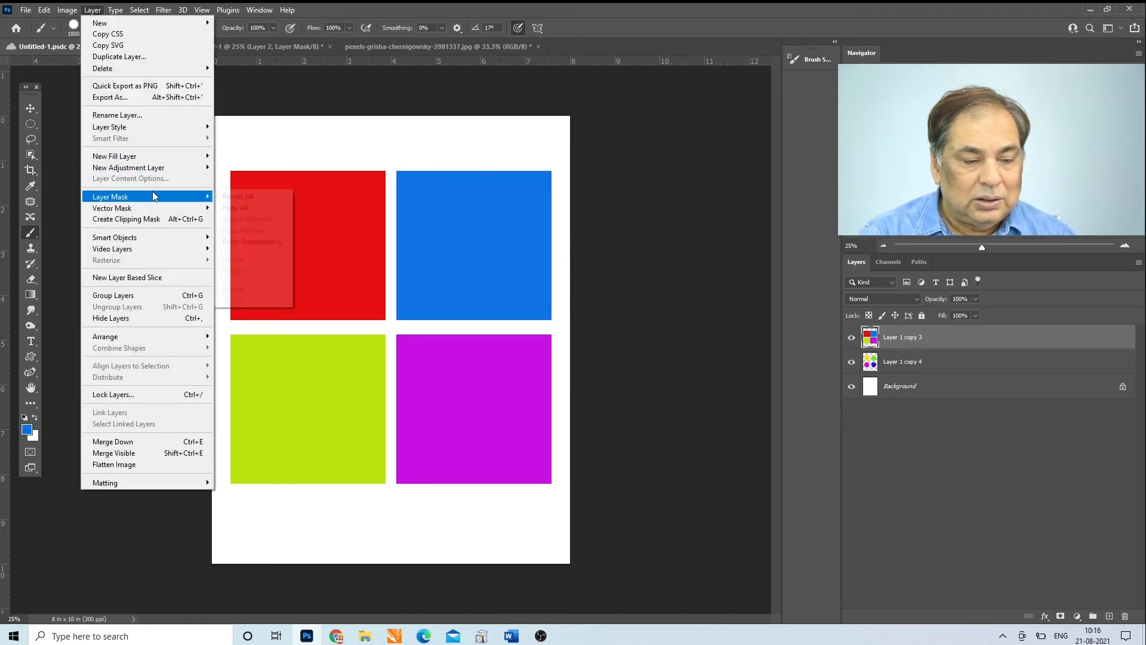
pyautogui.click(264, 207)
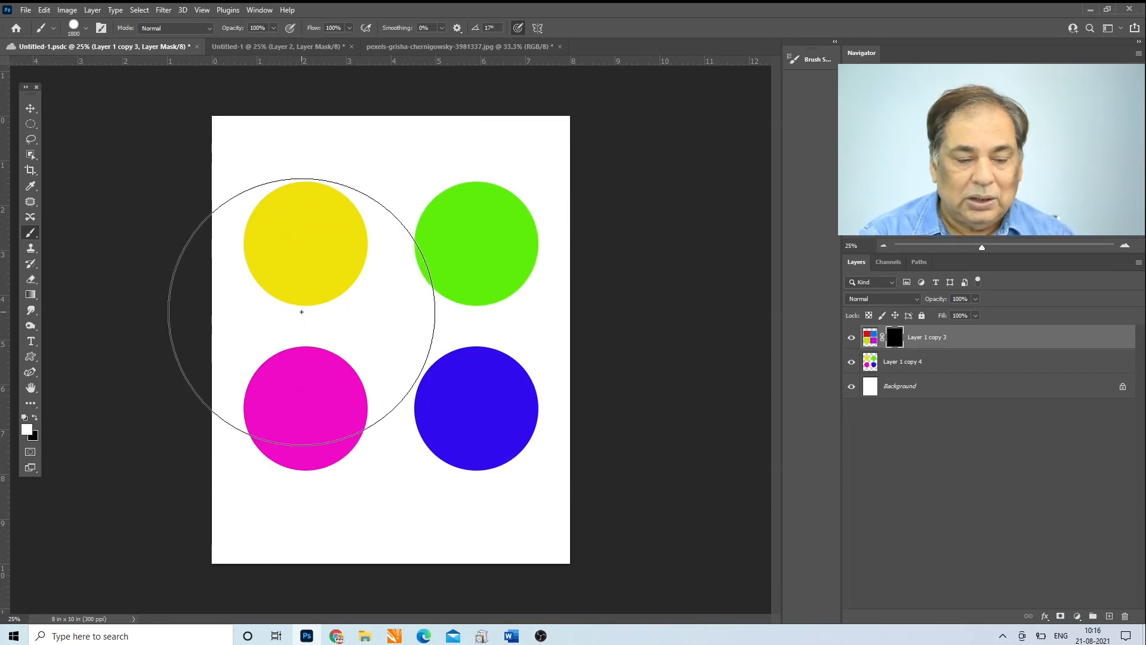
# Paint the Hide All mask white to reveal the squares, then paint black over the blue square's upper area with an 800 px brush
pyautogui.moveTo(302, 309)
pyautogui.mouseDown()
pyautogui.moveTo(343, 421)
pyautogui.moveTo(397, 141)
pyautogui.moveTo(473, 430)
pyautogui.moveTo(212, 371)
pyautogui.moveTo(387, 155)
pyautogui.moveTo(499, 503)
pyautogui.moveTo(210, 326)
pyautogui.mouseUp()
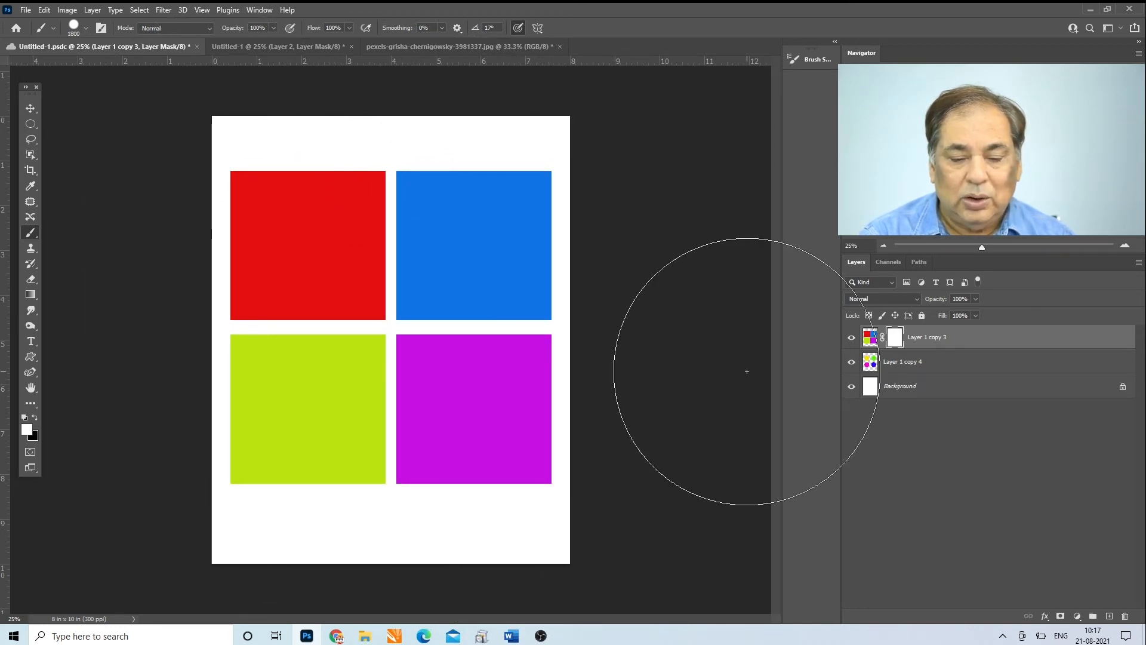
pyautogui.press('[')
pyautogui.press('[')
pyautogui.press('[')
pyautogui.press('[')
pyautogui.press('[')
pyautogui.press('[')
pyautogui.press('[')
pyautogui.press('[')
pyautogui.press('[')
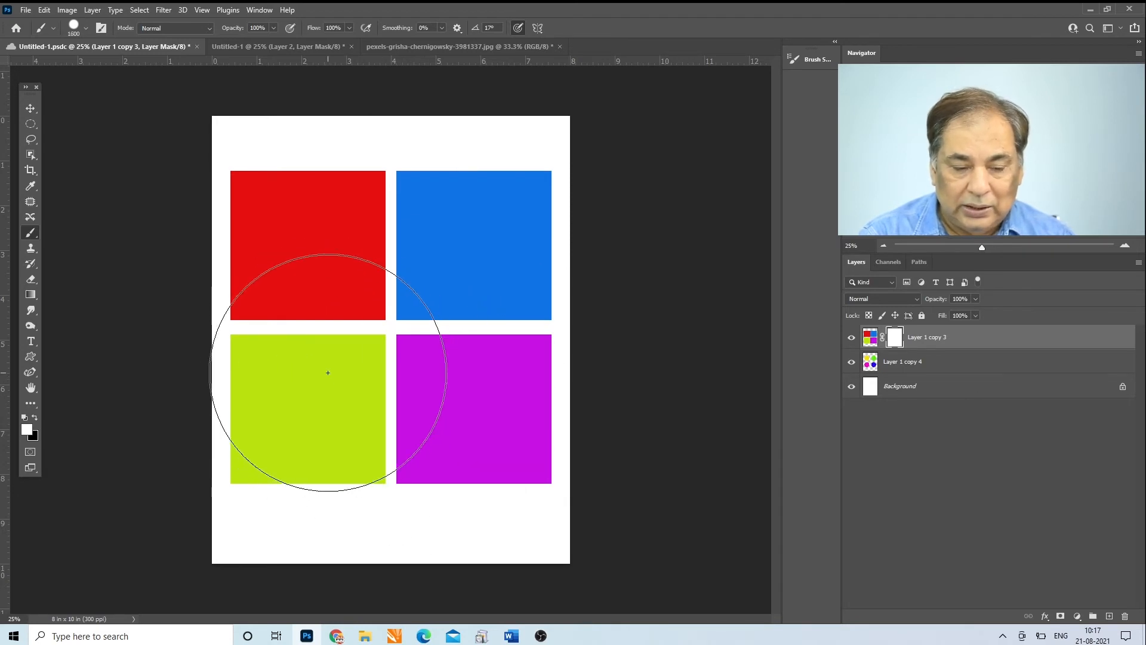
pyautogui.press('[')
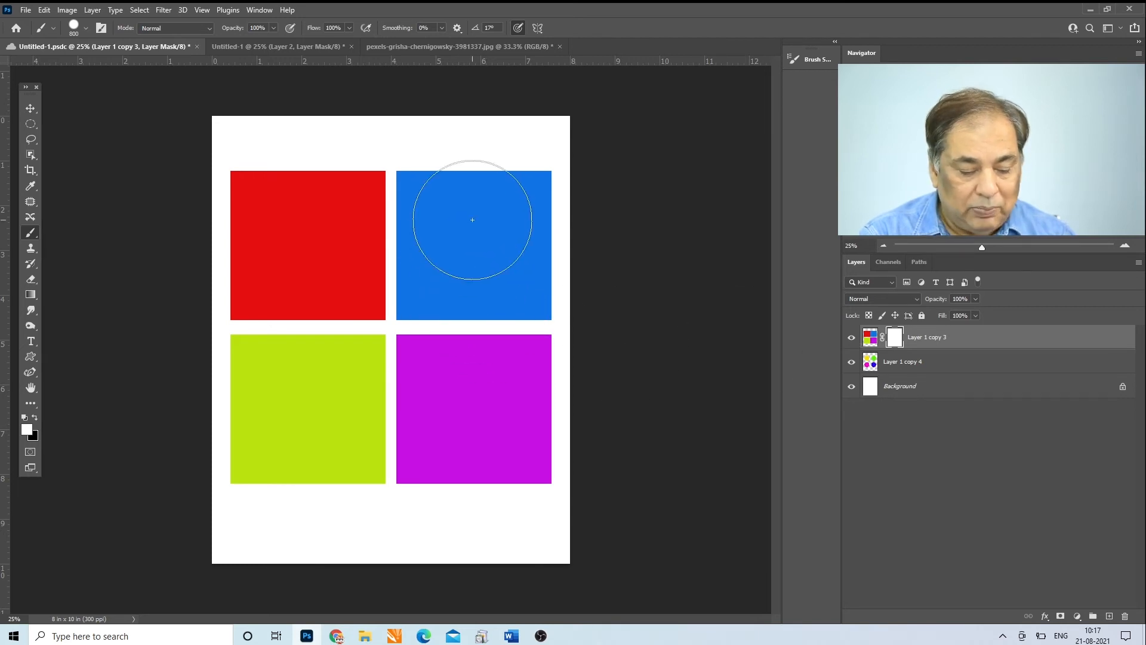
pyautogui.moveTo(496, 225)
pyautogui.mouseDown()
pyautogui.moveTo(465, 186)
pyautogui.moveTo(437, 185)
pyautogui.mouseUp()
pyautogui.hotkey('ctrl', 'z')
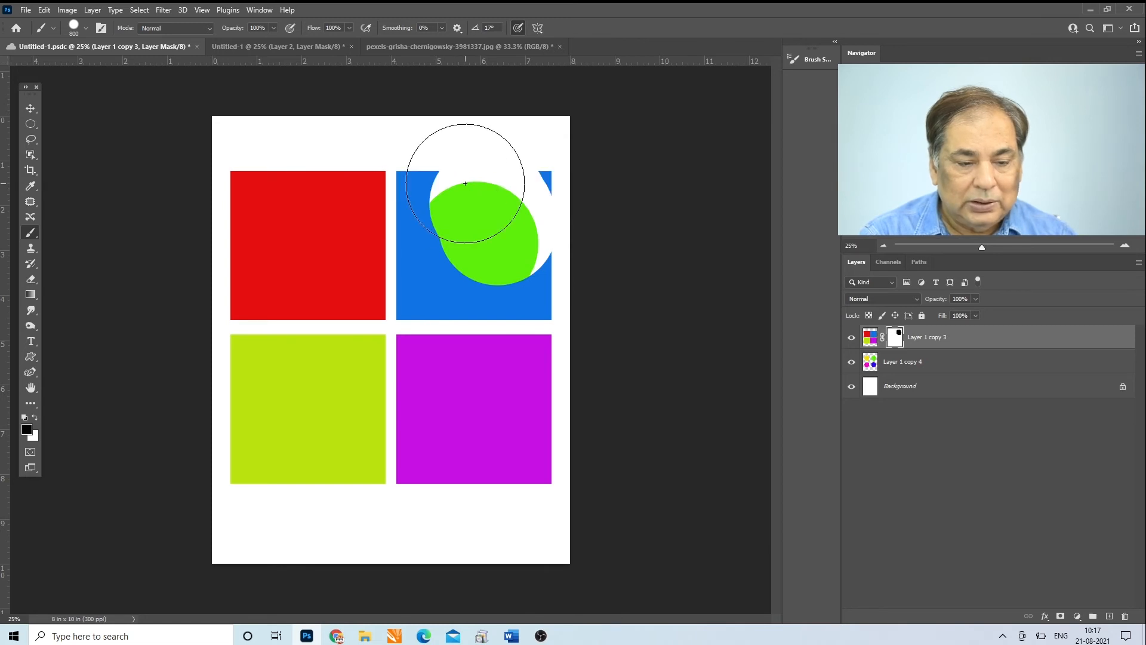
# Paint black on the mask with a 300 px brush over the rest of the blue square and the whole lime square
pyautogui.press('[')
pyautogui.press('[')
pyautogui.press('[')
pyautogui.press('[')
pyautogui.press('[')
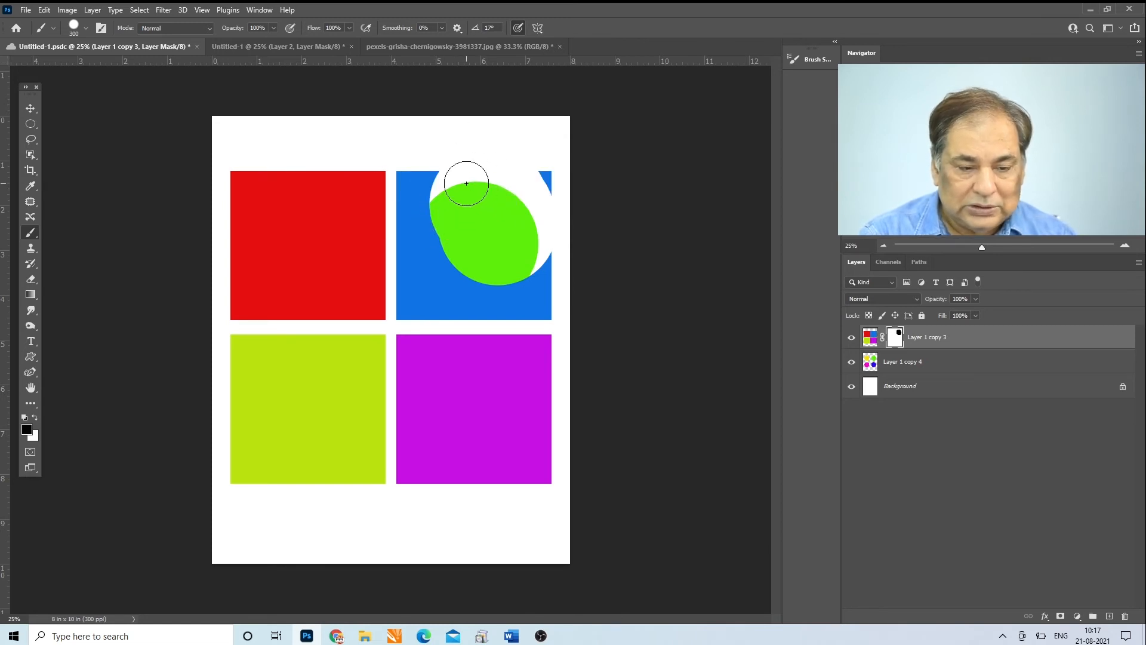
pyautogui.moveTo(440, 178)
pyautogui.mouseDown()
pyautogui.moveTo(413, 307)
pyautogui.moveTo(410, 250)
pyautogui.moveTo(439, 289)
pyautogui.moveTo(467, 299)
pyautogui.moveTo(547, 297)
pyautogui.moveTo(428, 299)
pyautogui.moveTo(557, 301)
pyautogui.moveTo(551, 164)
pyautogui.moveTo(463, 265)
pyautogui.moveTo(437, 252)
pyautogui.moveTo(219, 428)
pyautogui.moveTo(221, 374)
pyautogui.moveTo(259, 354)
pyautogui.moveTo(235, 353)
pyautogui.moveTo(368, 347)
pyautogui.moveTo(357, 497)
pyautogui.moveTo(364, 451)
pyautogui.moveTo(213, 455)
pyautogui.moveTo(251, 480)
pyautogui.moveTo(337, 480)
pyautogui.moveTo(331, 459)
pyautogui.moveTo(228, 413)
pyautogui.moveTo(225, 430)
pyautogui.moveTo(326, 368)
pyautogui.moveTo(224, 376)
pyautogui.moveTo(326, 412)
pyautogui.mouseUp()
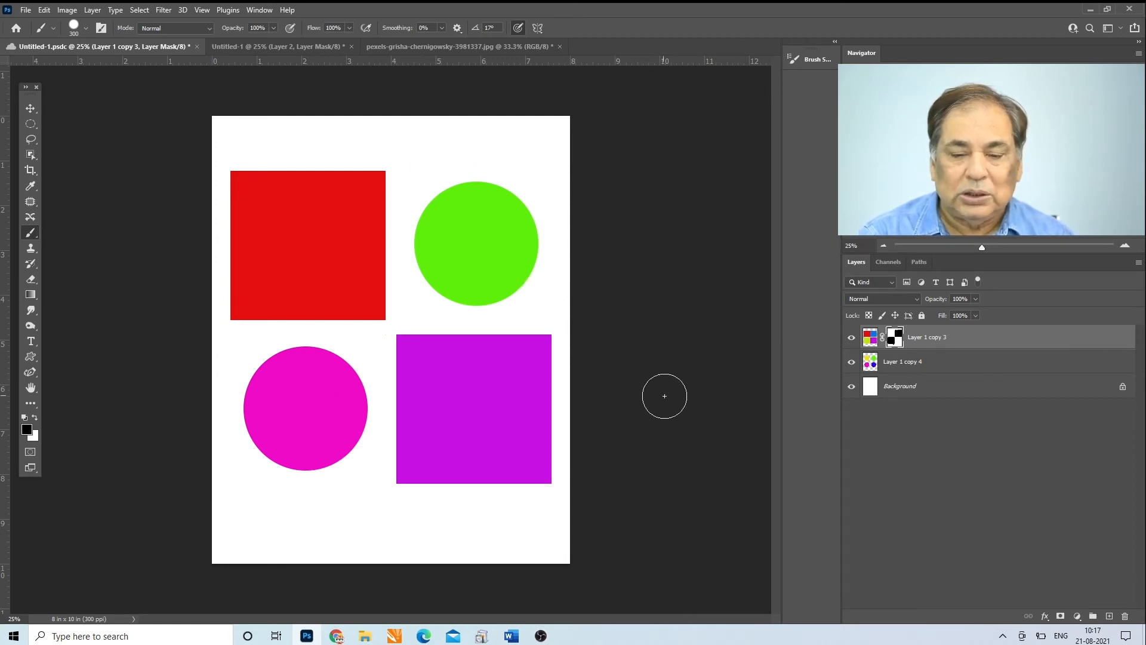
# Merge Layer 1 copy 3 into the circles layer, hide the Background to inspect the merged shapes, and undo the merge
pyautogui.hotkey('ctrl', 'e')
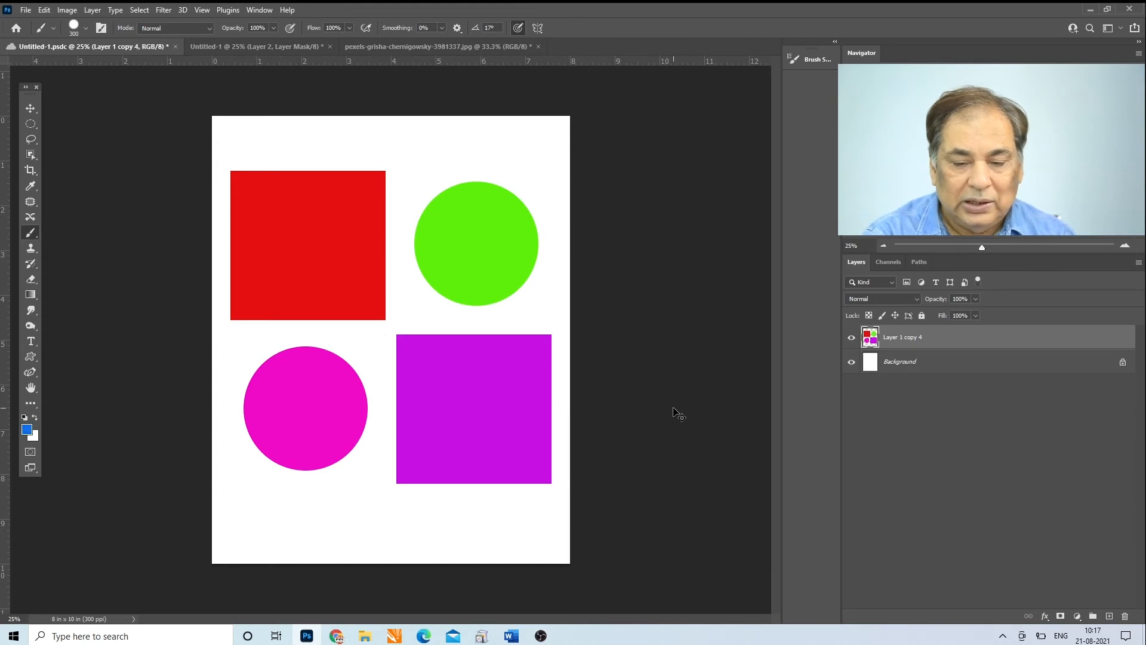
pyautogui.keyDown('ctrl'); pyautogui.click(672, 419); pyautogui.keyUp('ctrl')
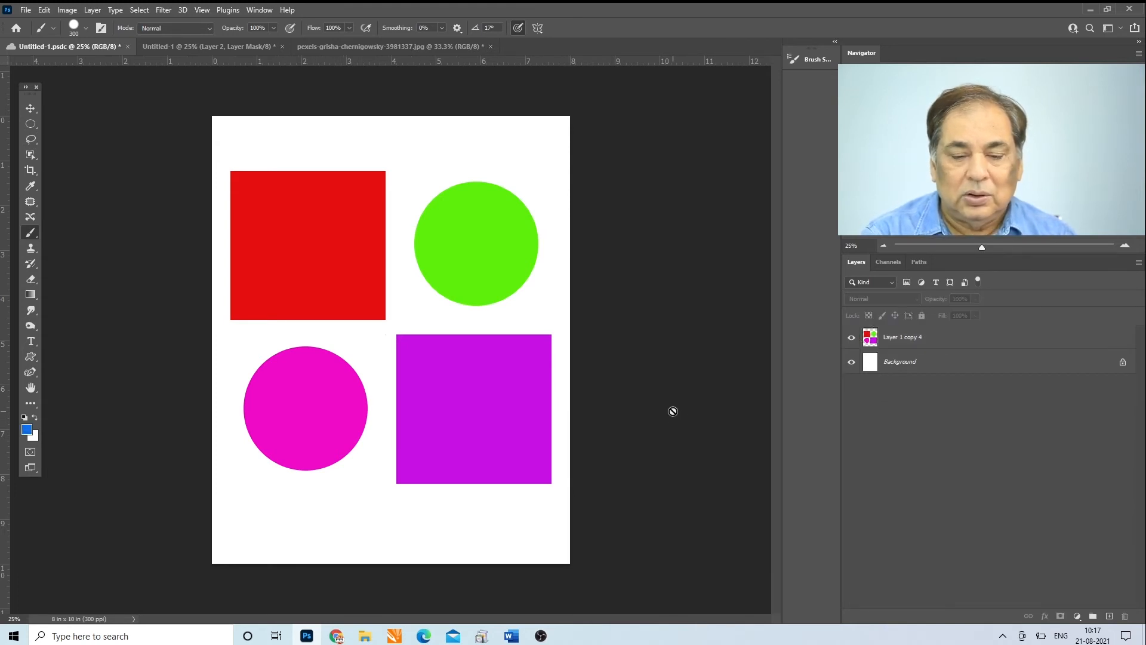
pyautogui.click(852, 363)
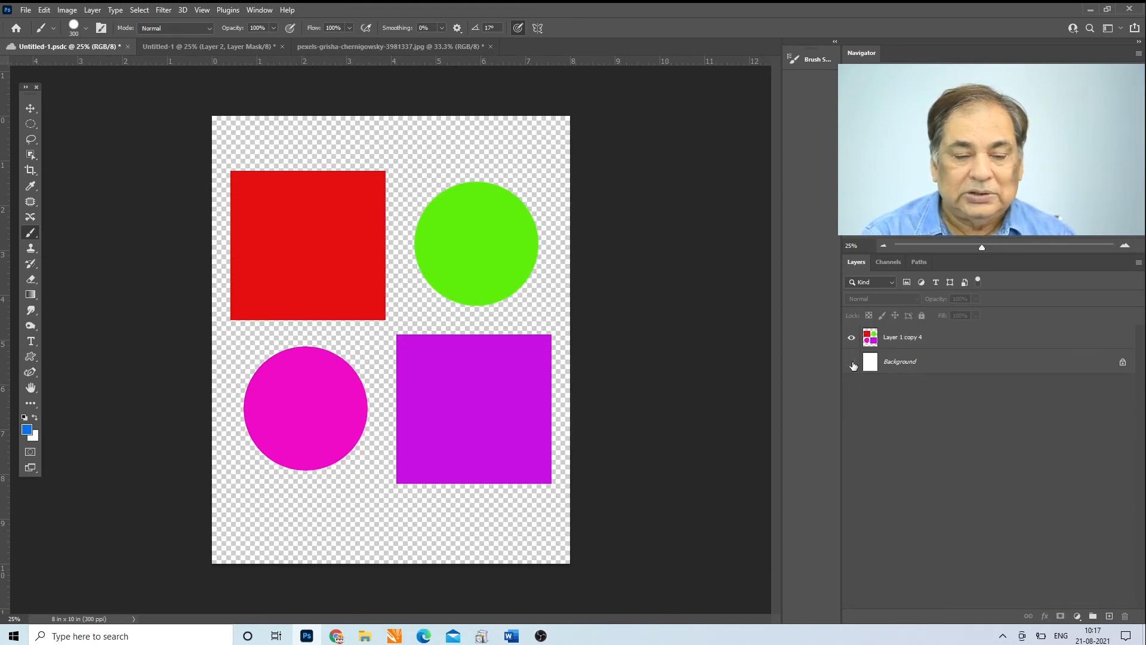
pyautogui.click(852, 363)
pyautogui.click(852, 363)
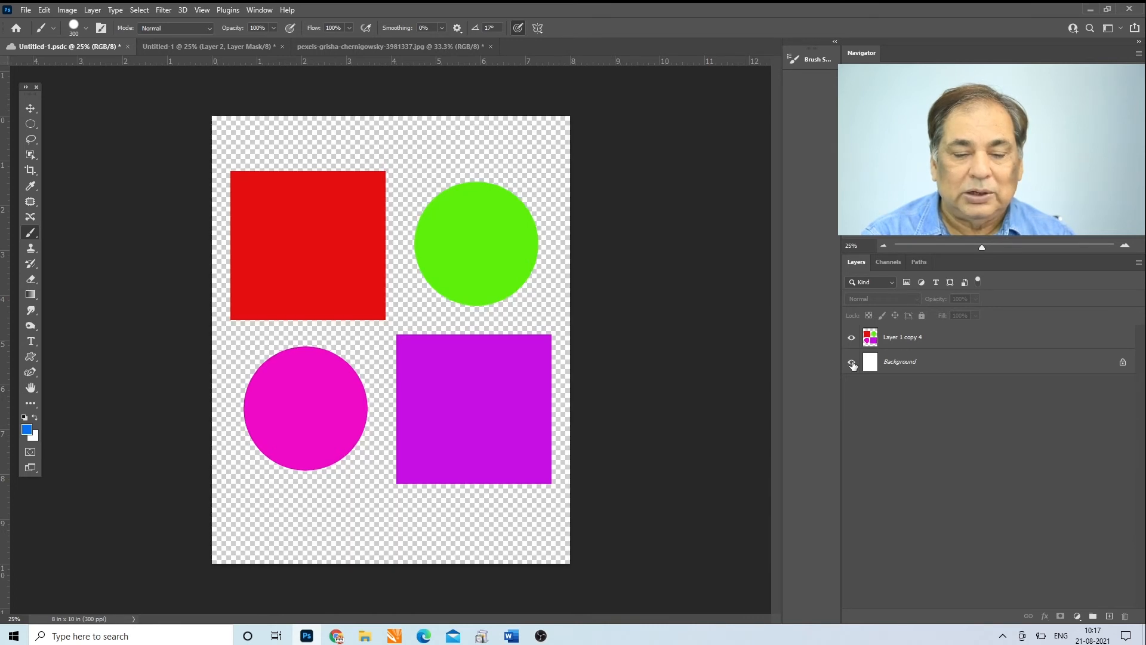
pyautogui.click(852, 363)
pyautogui.click(853, 363)
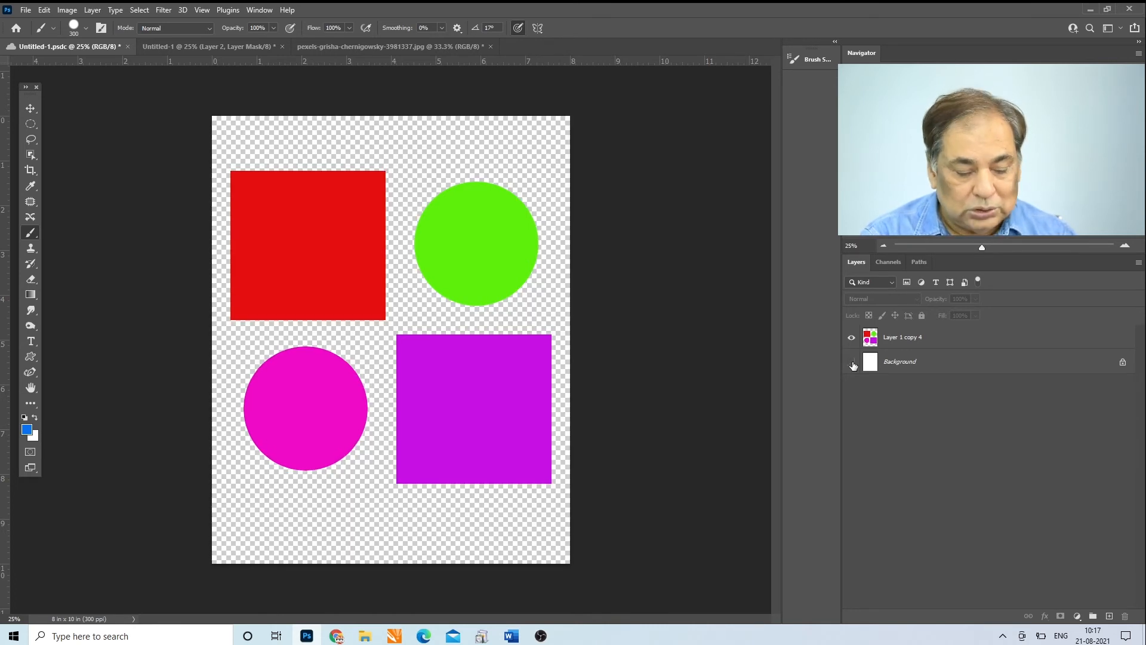
pyautogui.hotkey('ctrl', 'z')
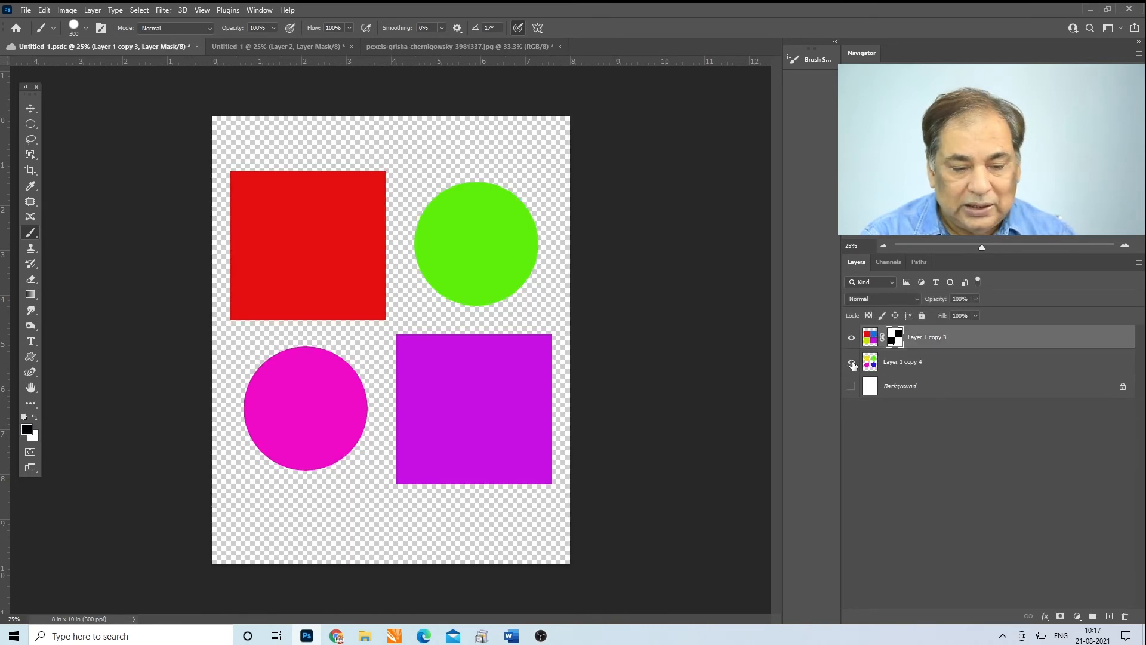
# Apply the layer mask to Layer 1 copy 3 and toggle that layer's visibility to compare it with the circles
pyautogui.rightClick(896, 340)
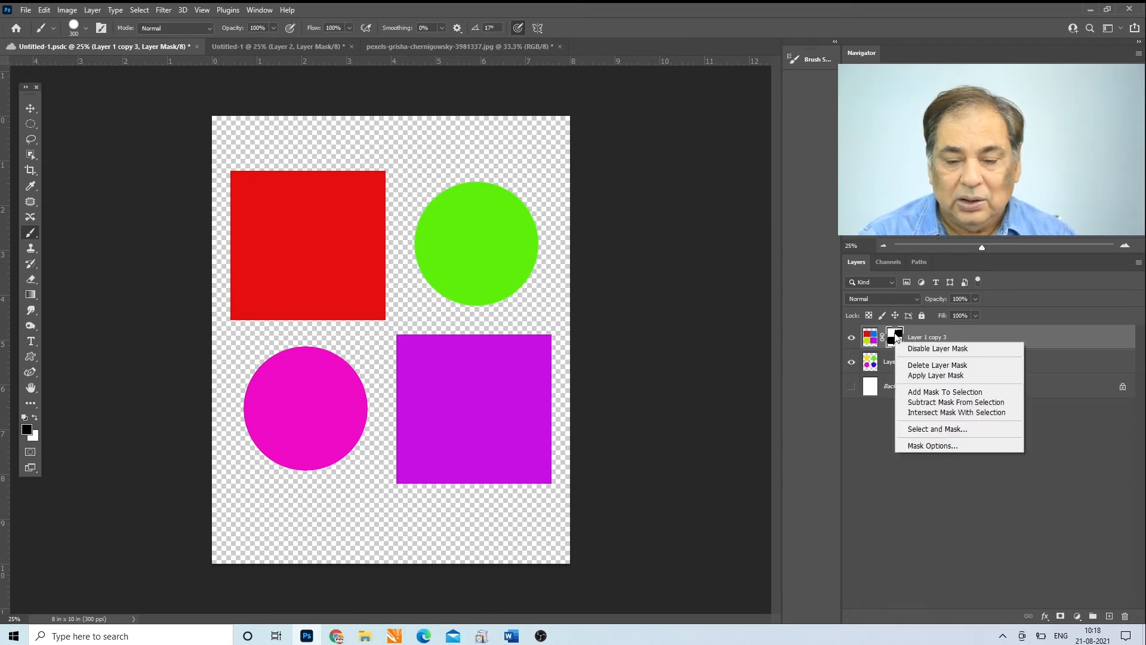
pyautogui.click(934, 376)
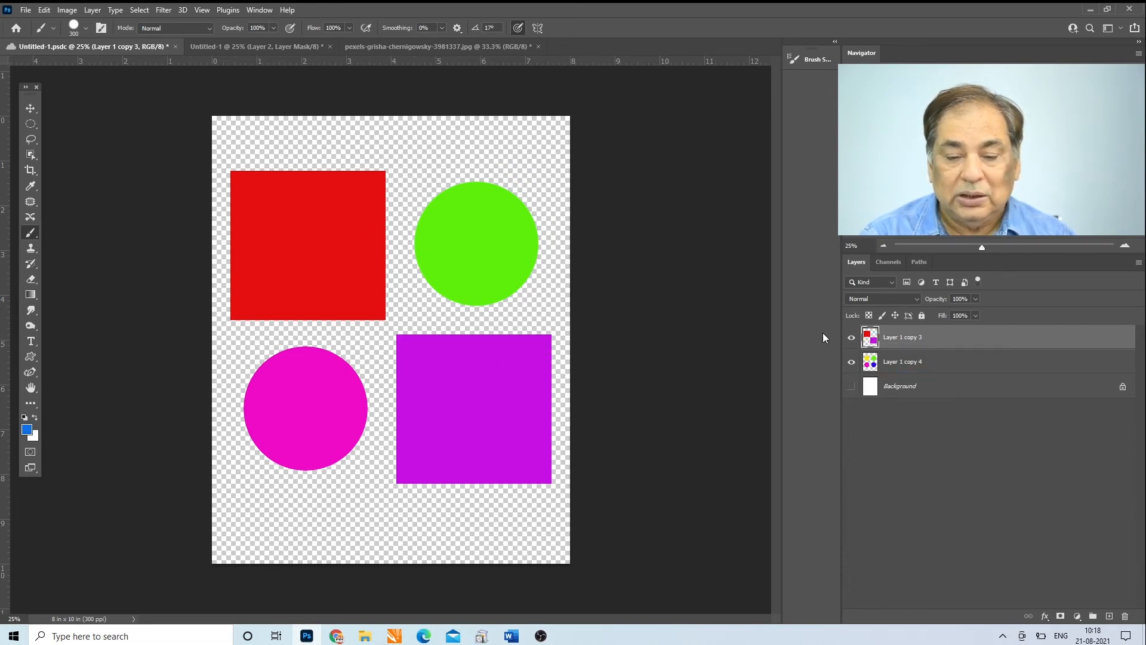
pyautogui.click(852, 338)
pyautogui.click(852, 338)
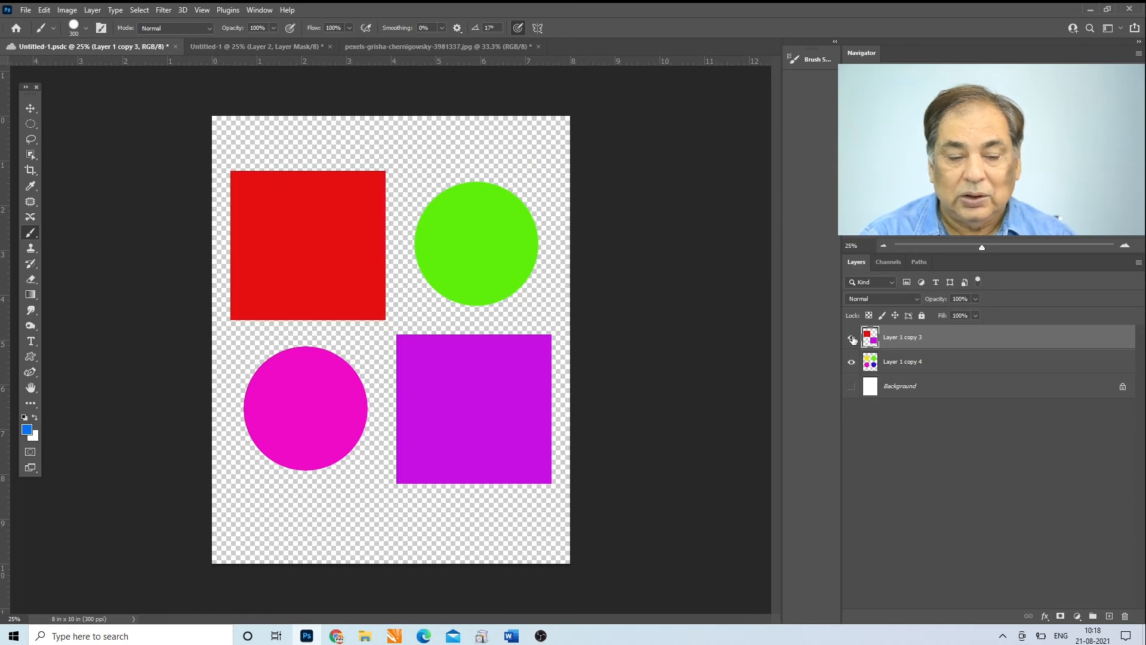
pyautogui.click(852, 338)
pyautogui.click(853, 339)
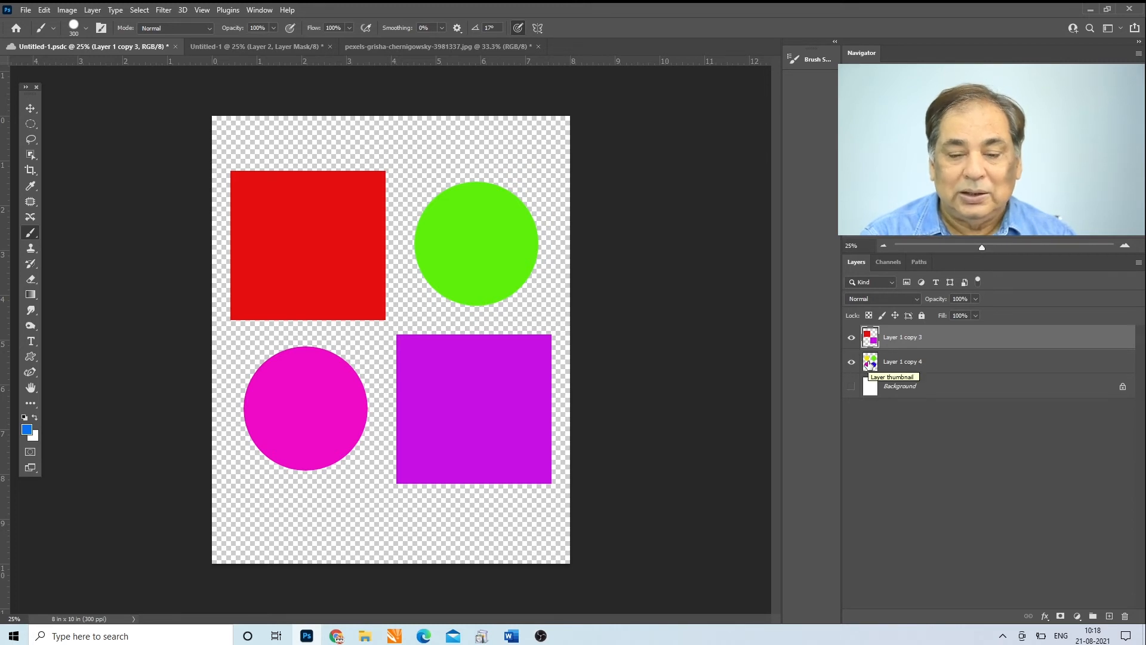
# Merge Layer 1 copy 3 into the circles layer, then undo the merge, the mask application and the painting on the mask
pyautogui.hotkey('ctrl', 'e')
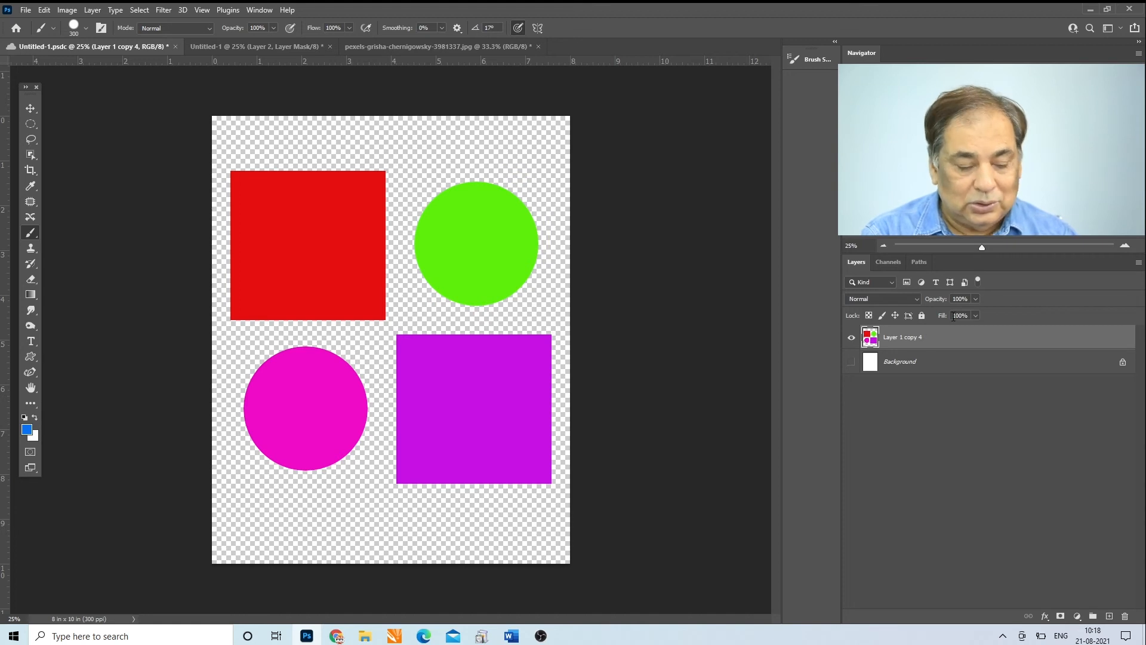
pyautogui.hotkey('ctrl', 'z')
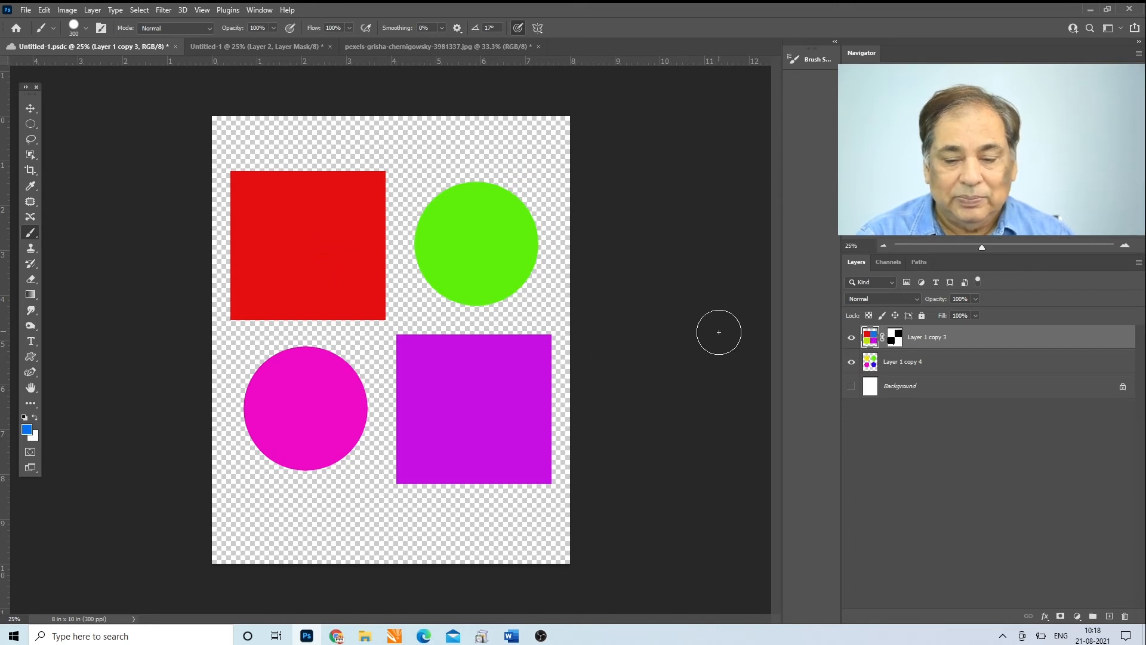
pyautogui.hotkey('ctrl', 'z')
pyautogui.hotkey('ctrl', 'z')
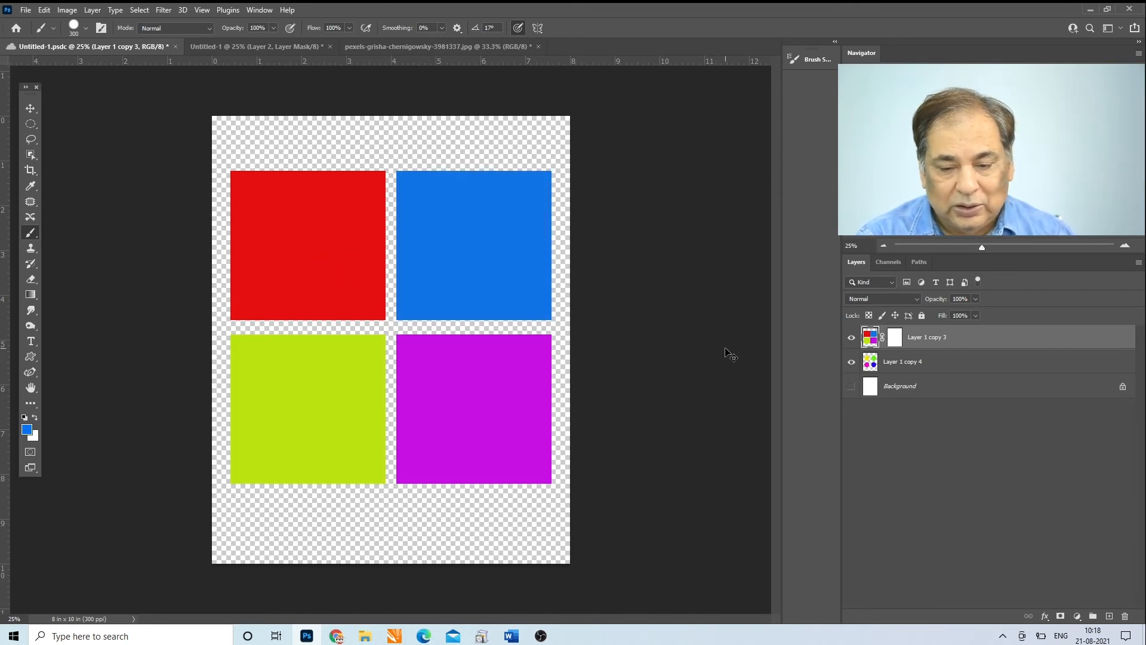
pyautogui.hotkey('ctrl', 'z')
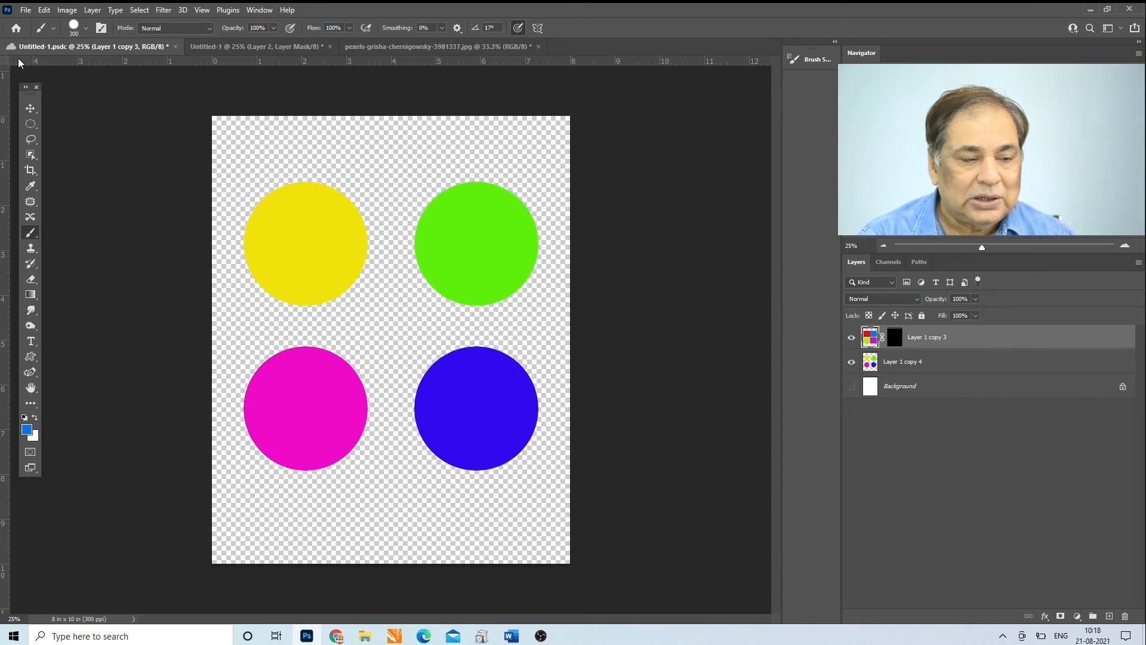
# Set the brush to 0% hardness and 43% opacity
pyautogui.click(52, 31)
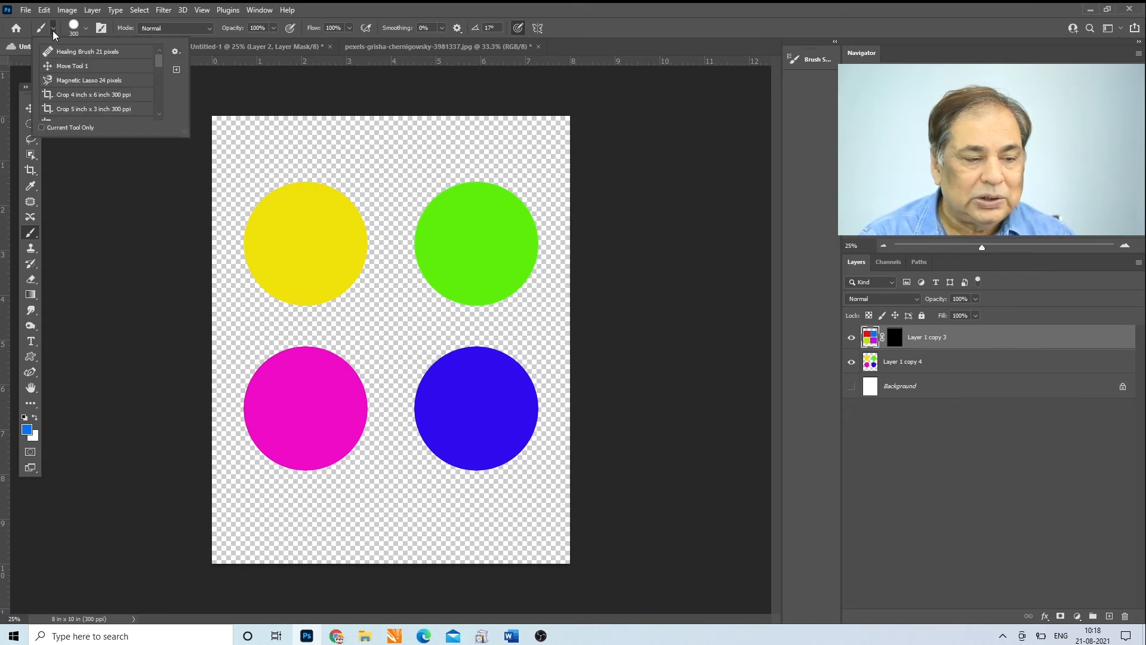
pyautogui.click(84, 31)
pyautogui.moveTo(74, 89); pyautogui.dragTo(44, 90)
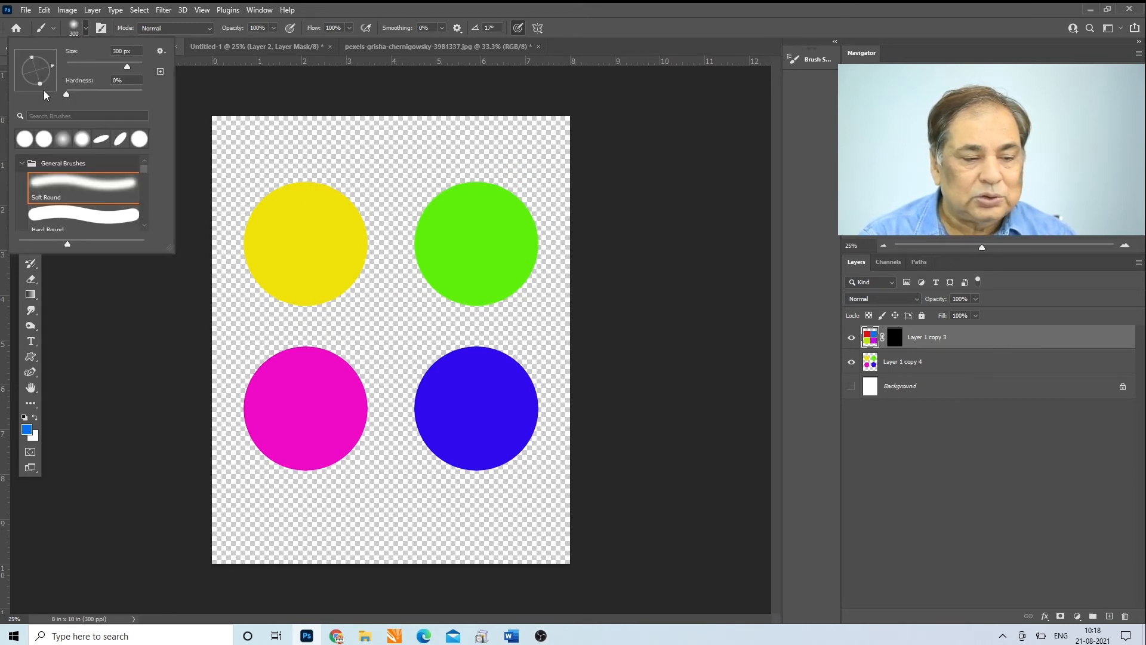
pyautogui.click(295, 18)
pyautogui.click(273, 30)
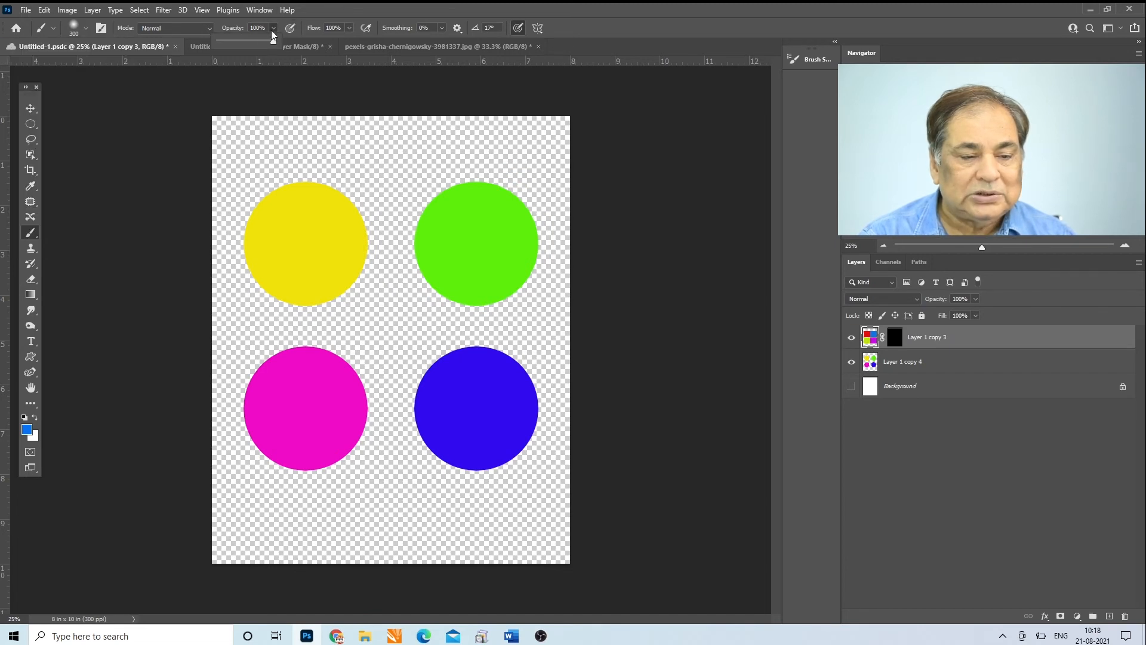
pyautogui.click(243, 41)
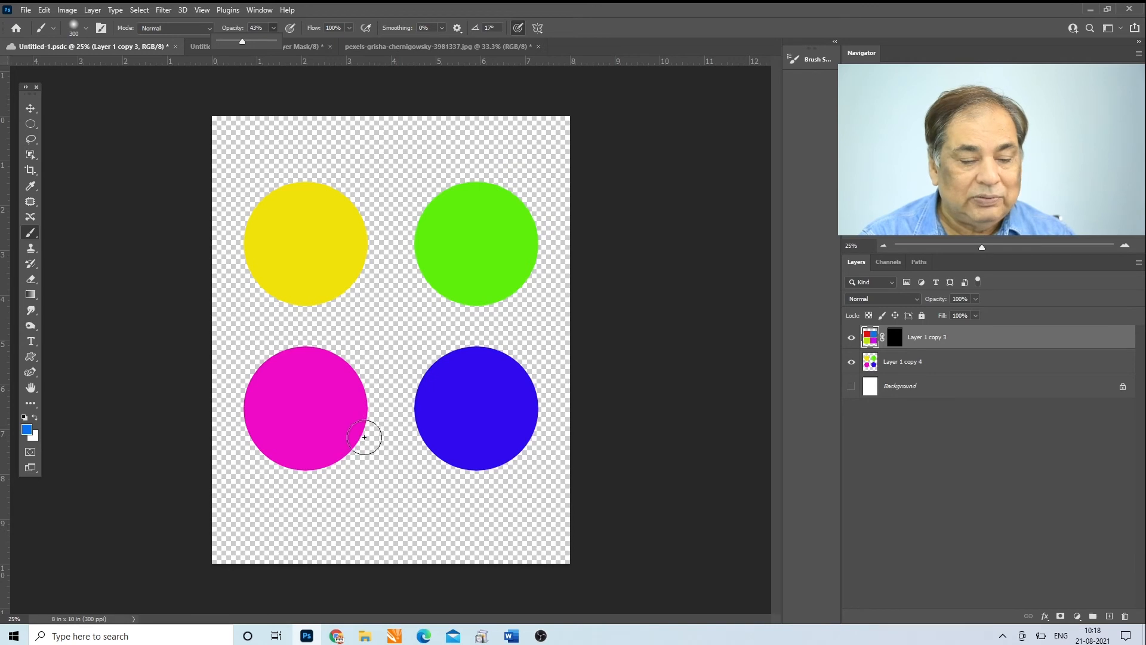
# Show the Background layer and paint white on Layer 1 copy 3's mask with an 800 px brush over the lime and blue squares
pyautogui.click(854, 385)
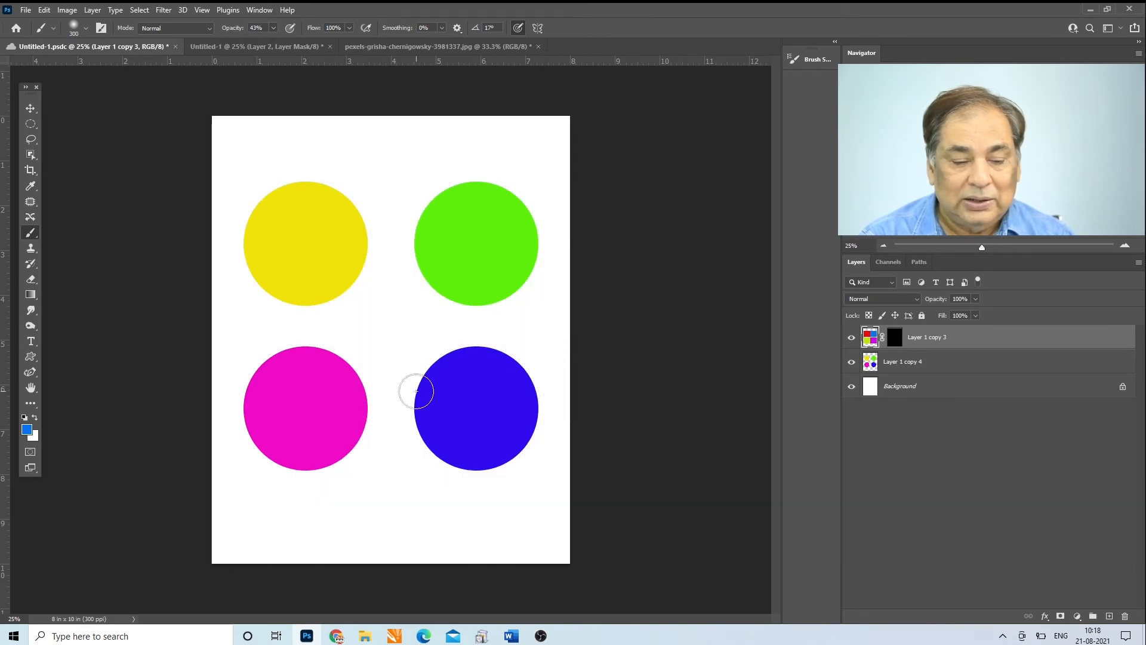
pyautogui.click(895, 338)
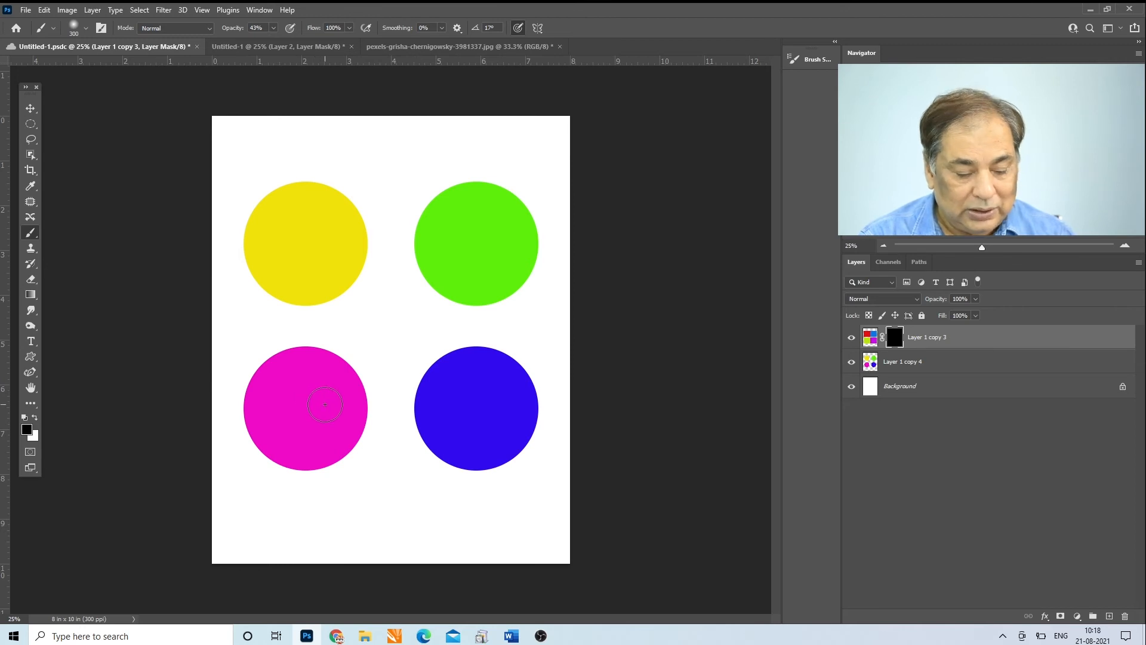
pyautogui.press('x')
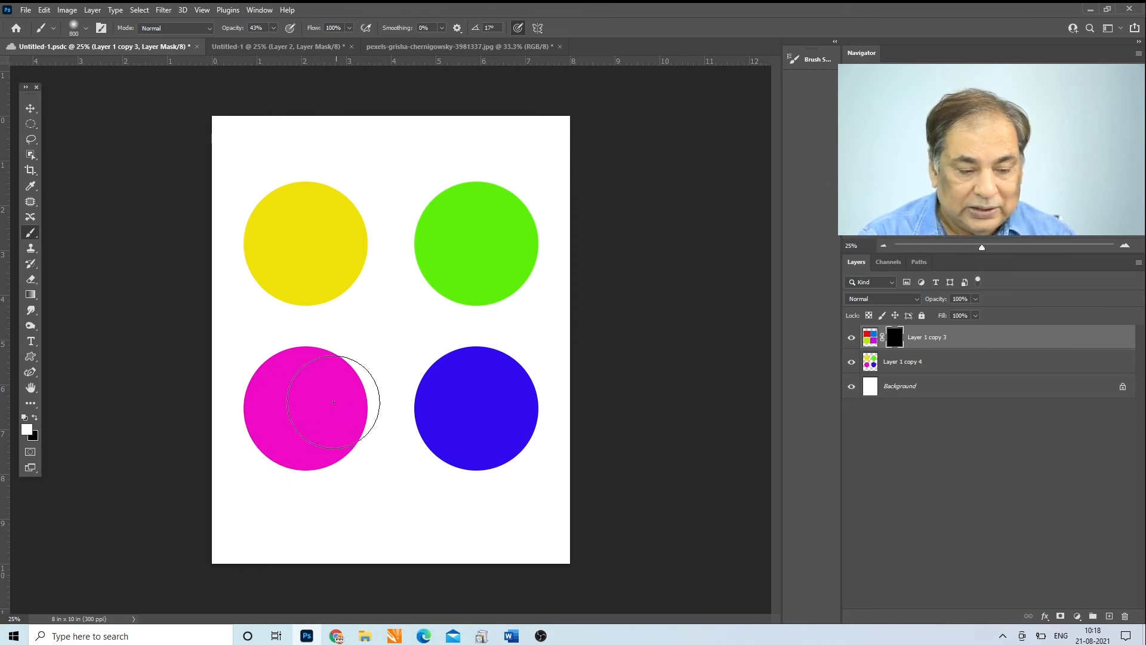
pyautogui.press(']')
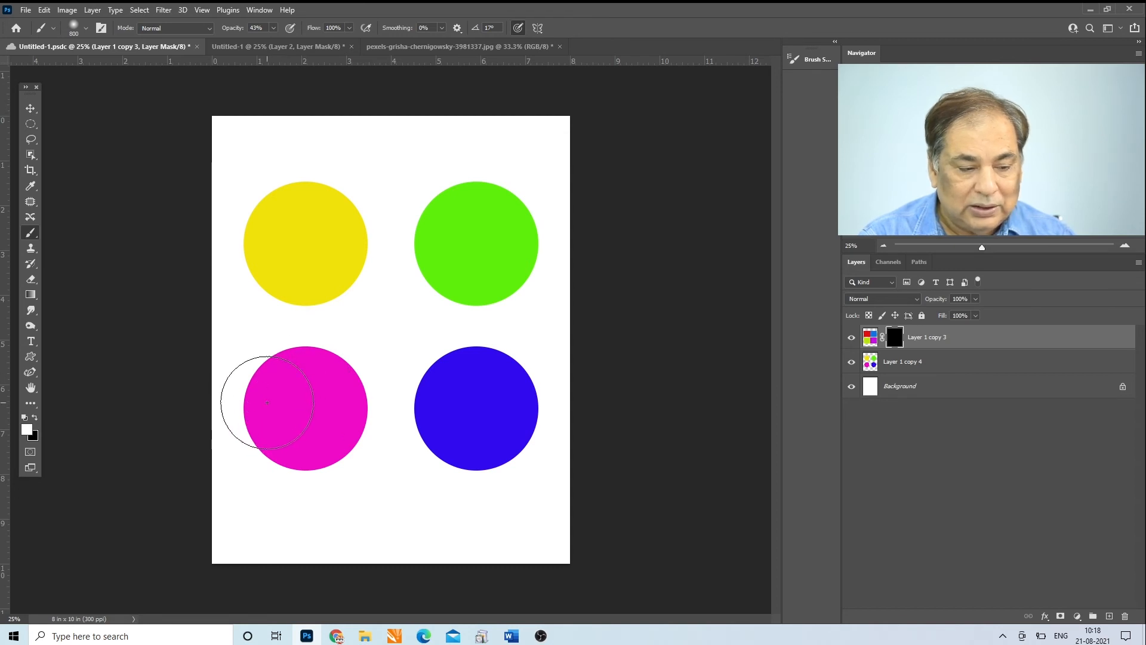
pyautogui.moveTo(269, 400)
pyautogui.mouseDown()
pyautogui.moveTo(289, 389)
pyautogui.moveTo(314, 431)
pyautogui.moveTo(274, 425)
pyautogui.moveTo(316, 374)
pyautogui.moveTo(331, 424)
pyautogui.moveTo(286, 422)
pyautogui.moveTo(325, 370)
pyautogui.moveTo(340, 405)
pyautogui.moveTo(307, 430)
pyautogui.moveTo(289, 404)
pyautogui.mouseUp()
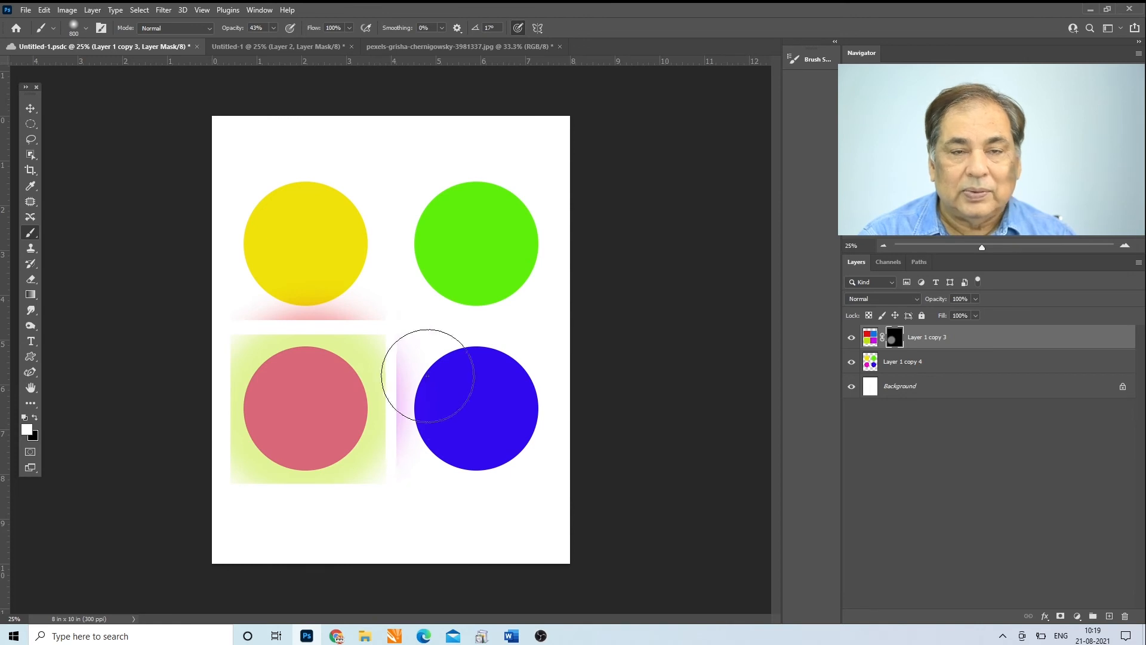
pyautogui.moveTo(481, 171)
pyautogui.mouseDown()
pyautogui.moveTo(451, 234)
pyautogui.moveTo(487, 266)
pyautogui.moveTo(542, 213)
pyautogui.moveTo(482, 196)
pyautogui.moveTo(469, 218)
pyautogui.moveTo(487, 254)
pyautogui.moveTo(525, 256)
pyautogui.mouseUp()
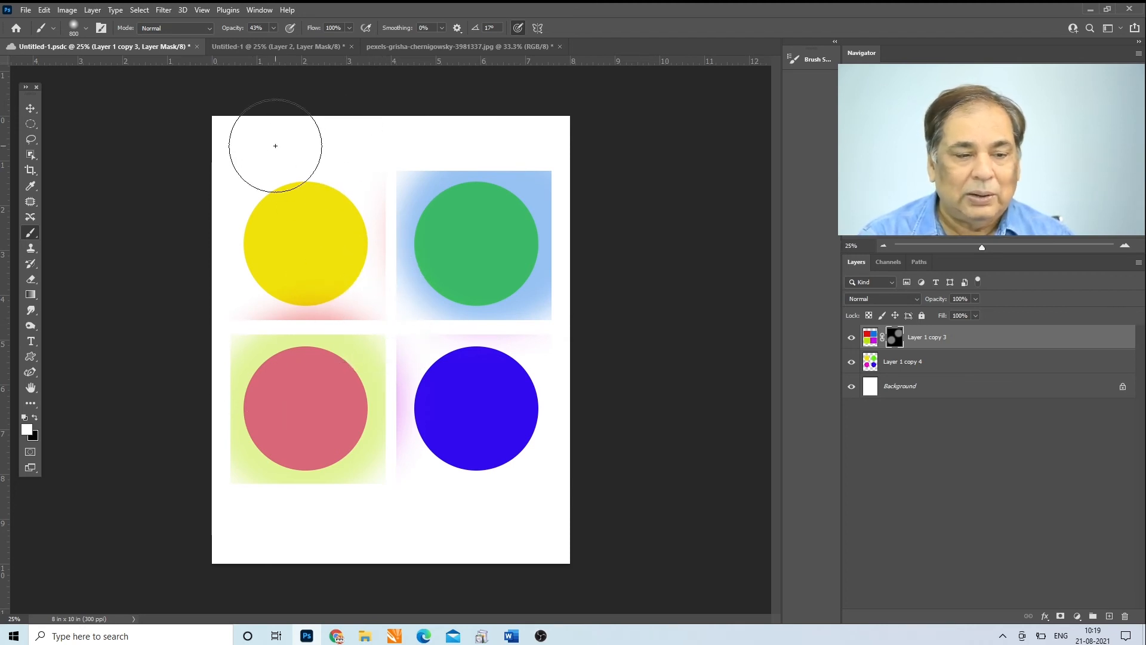
# In the portrait photo, duplicate the Background layer and use Hue/Saturation to shift the copy towards saturated, slightly darker pink-magenta
pyautogui.click(429, 50)
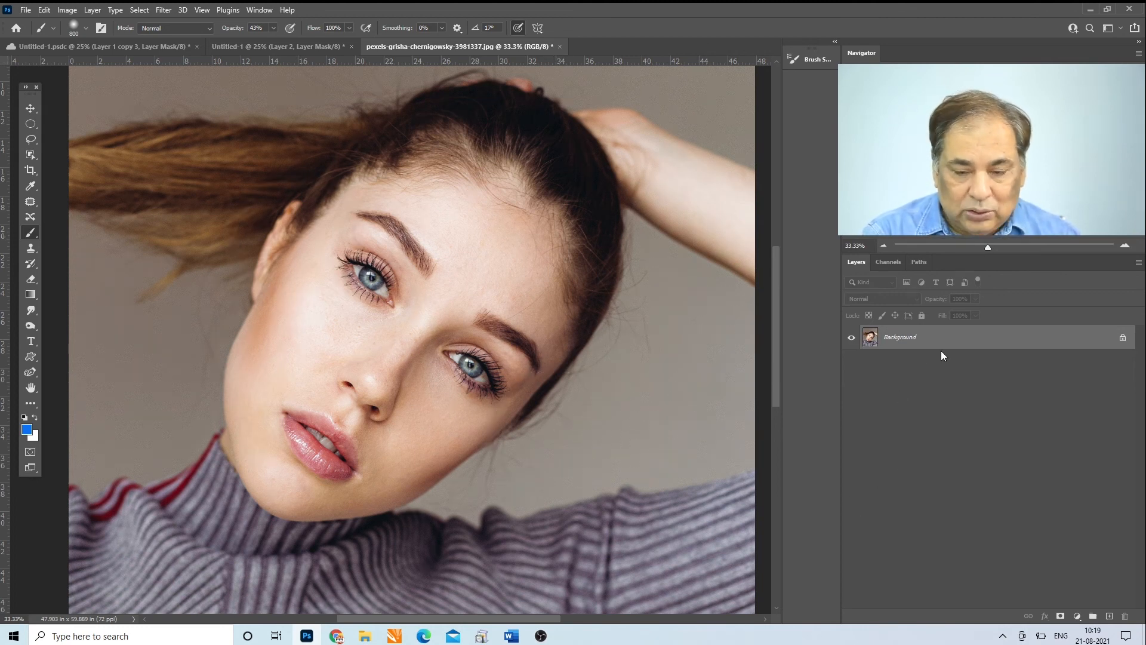
pyautogui.hotkey('ctrl', 'j')
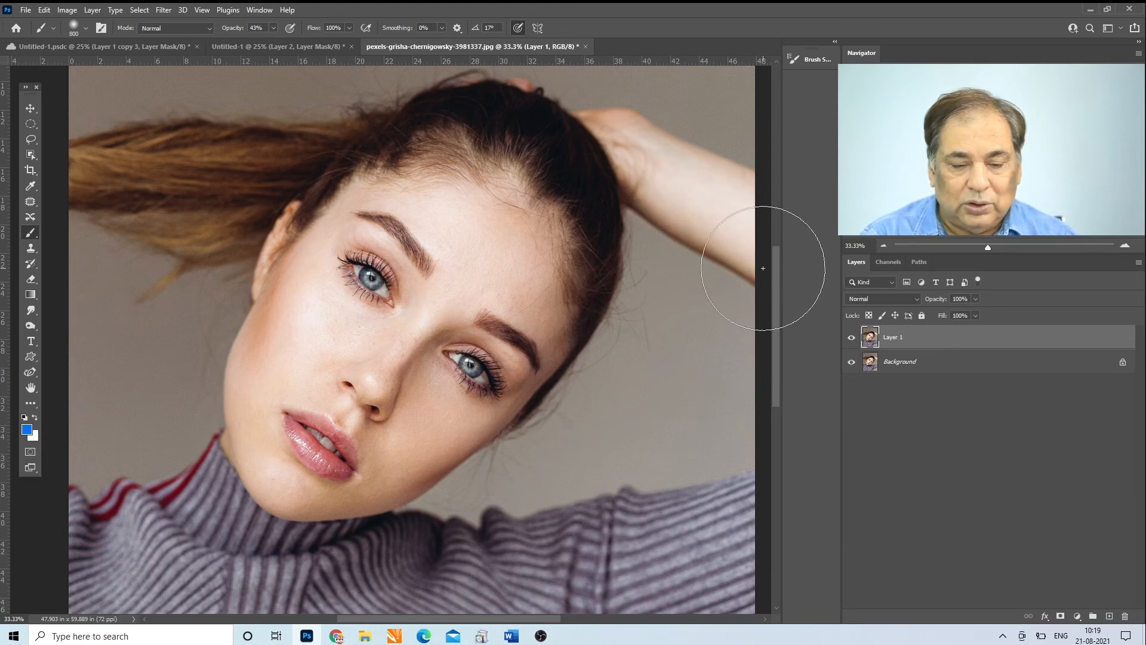
pyautogui.moveTo(779, 300); pyautogui.dragTo(777, 320)
pyautogui.hotkey('ctrl', 'u')
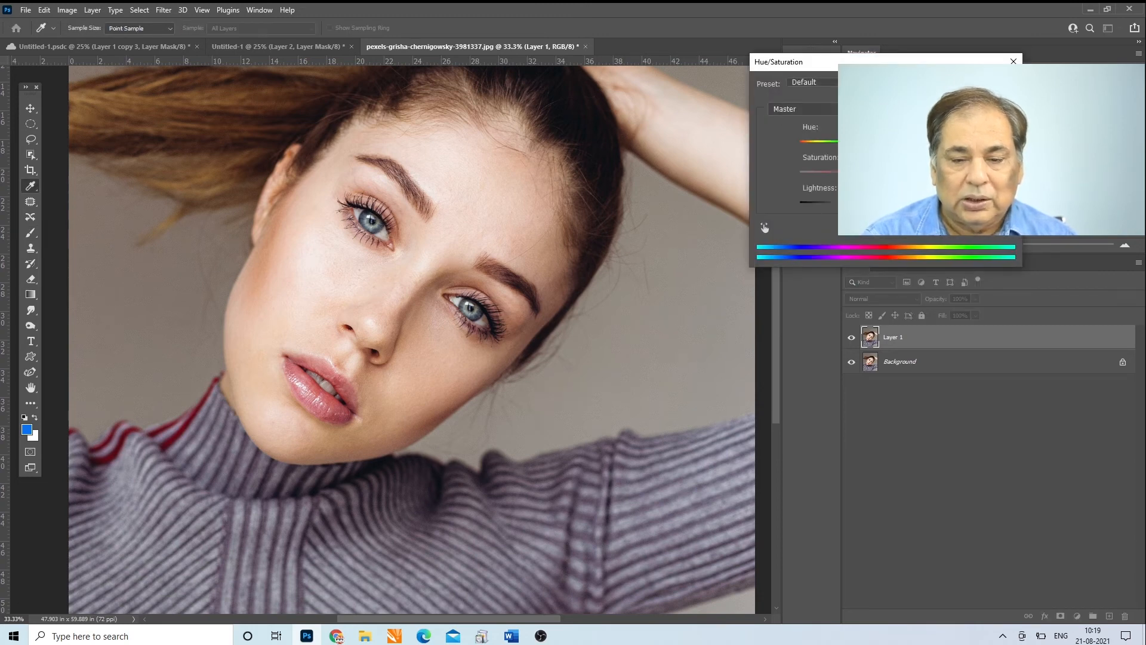
pyautogui.moveTo(862, 145); pyautogui.dragTo(859, 175)
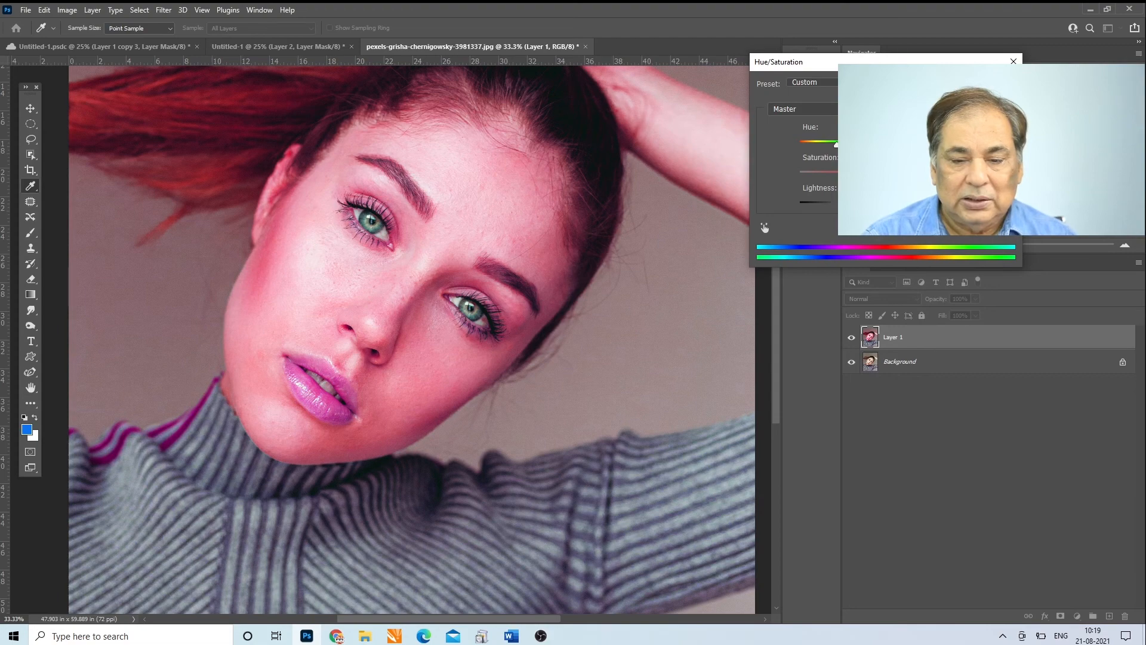
pyautogui.moveTo(844, 206)
pyautogui.mouseDown()
pyautogui.moveTo(861, 206)
pyautogui.moveTo(830, 209)
pyautogui.moveTo(854, 206)
pyautogui.mouseUp()
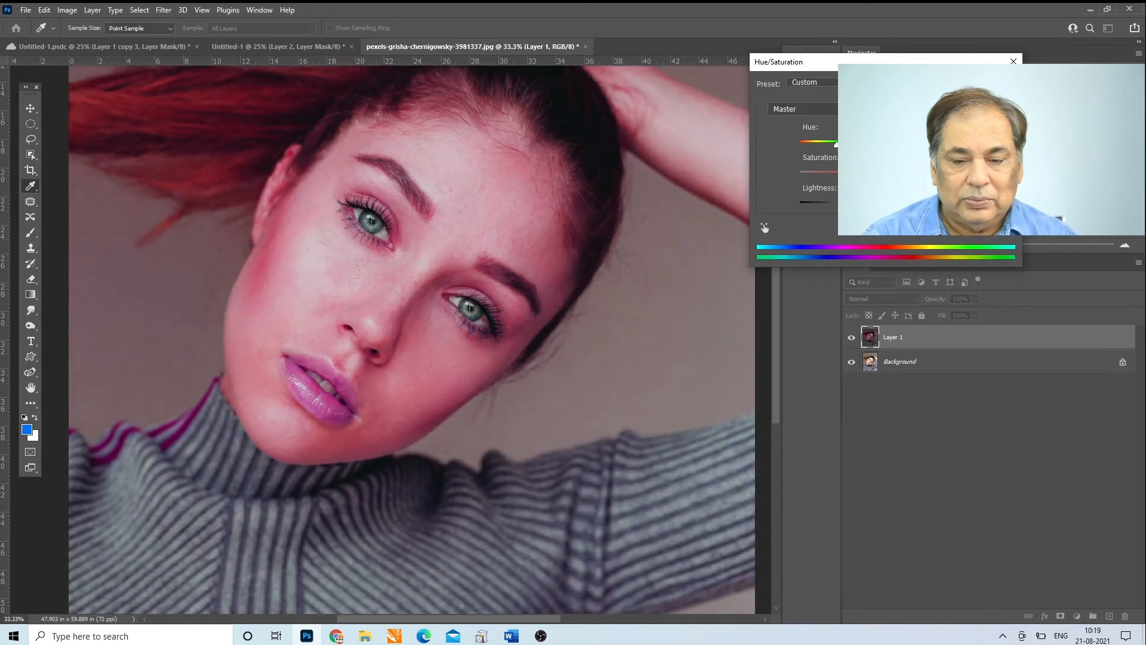
pyautogui.press('Return')
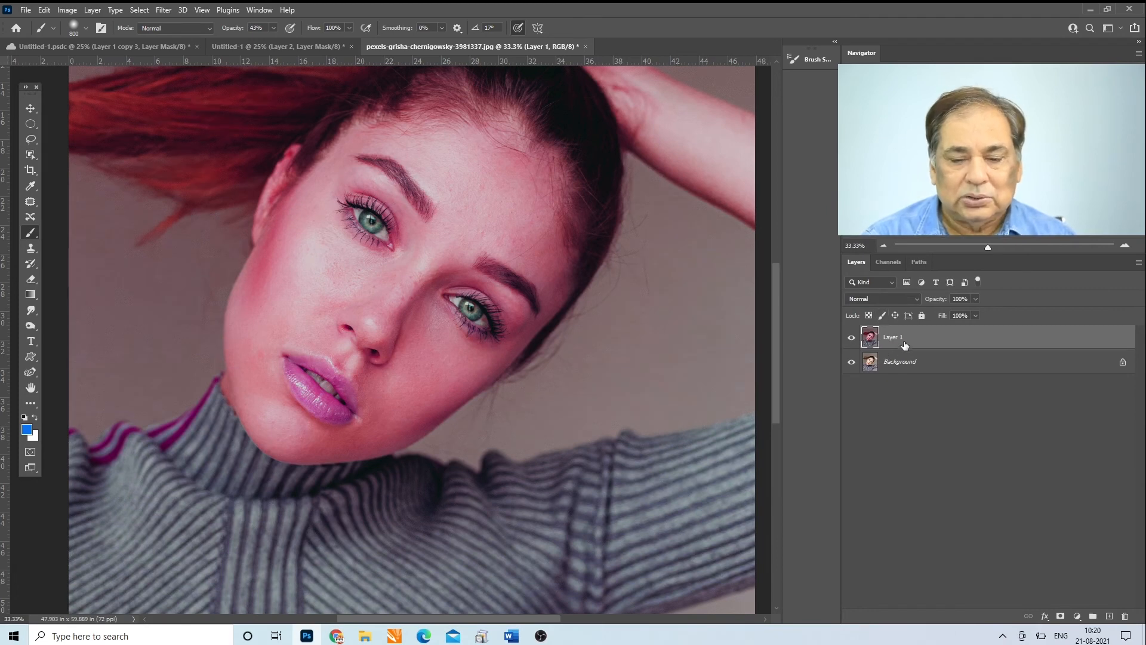
# Add a Hide All mask to Layer 1 and reduce the soft brush to 60 px
pyautogui.keyDown('alt'); pyautogui.click(1060, 616); pyautogui.keyUp('alt')
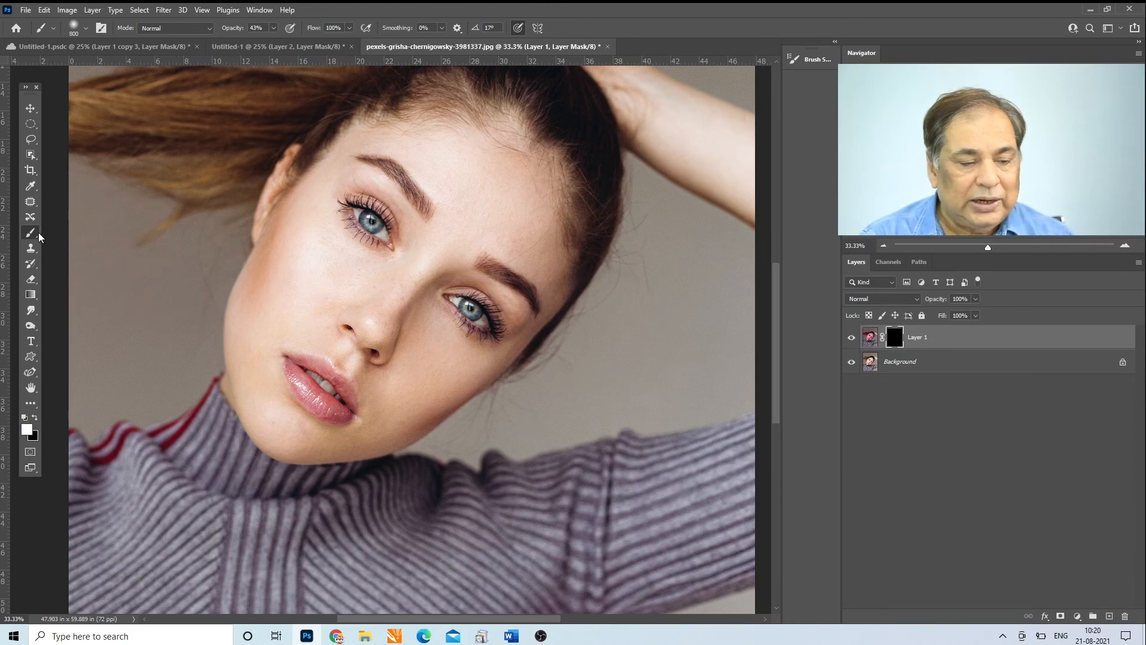
pyautogui.click(273, 27)
pyautogui.click(82, 30)
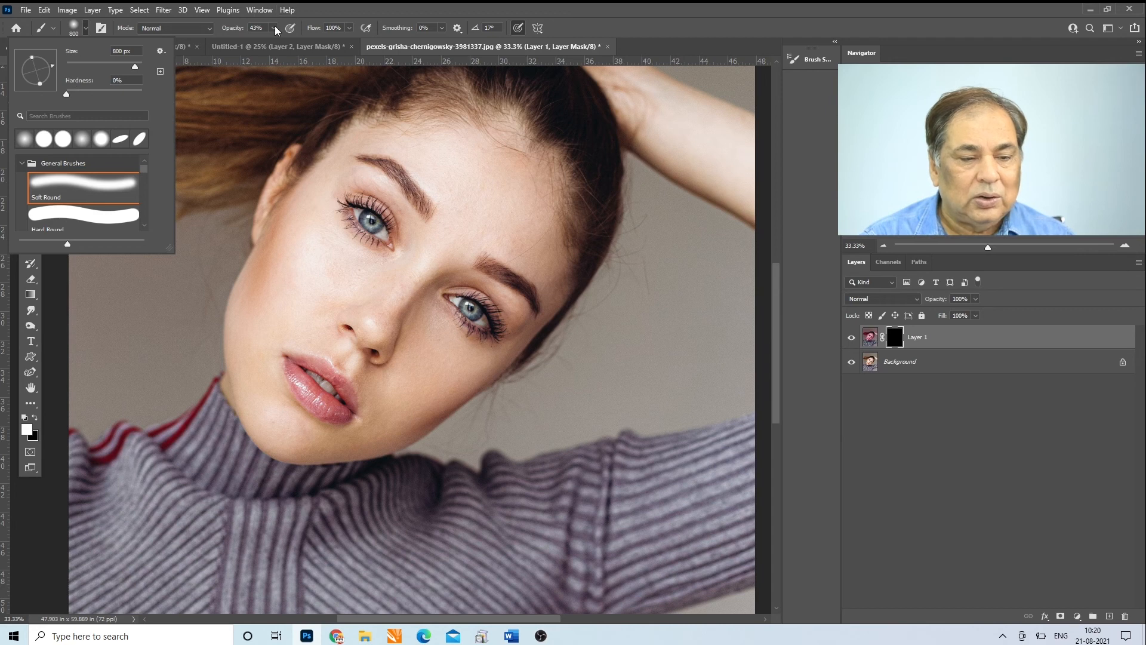
pyautogui.click(313, 5)
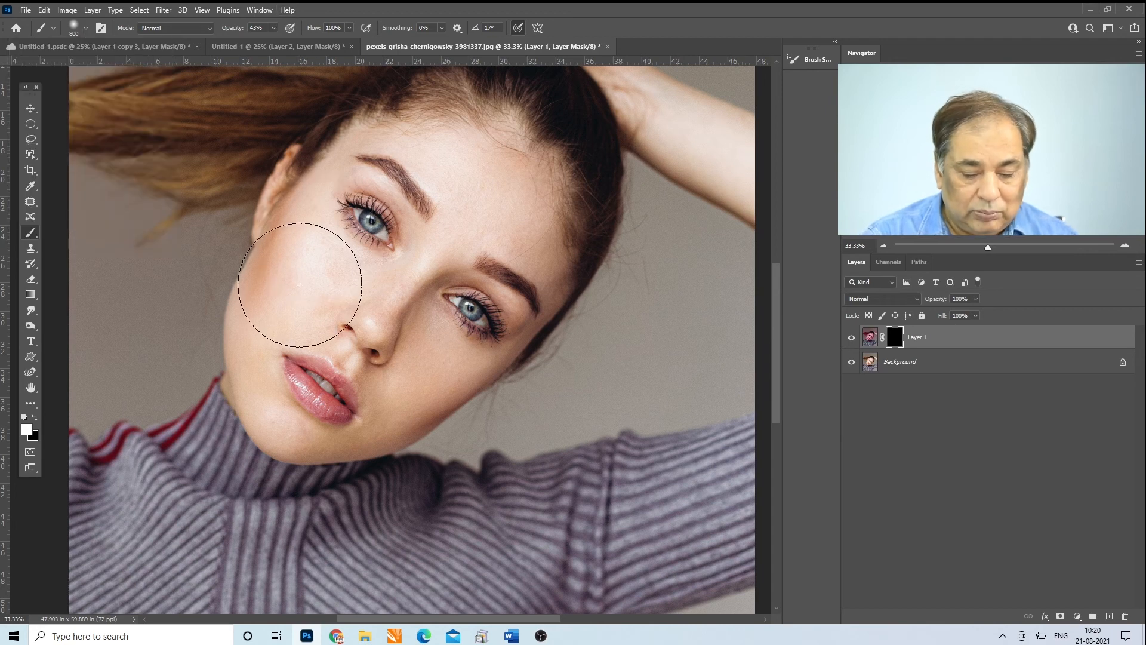
pyautogui.press('[')
pyautogui.press('[')
pyautogui.press('[')
pyautogui.press('[')
pyautogui.press('[')
pyautogui.press('[')
pyautogui.press('[')
pyautogui.press('[')
pyautogui.press('[')
pyautogui.press('[')
pyautogui.press('[')
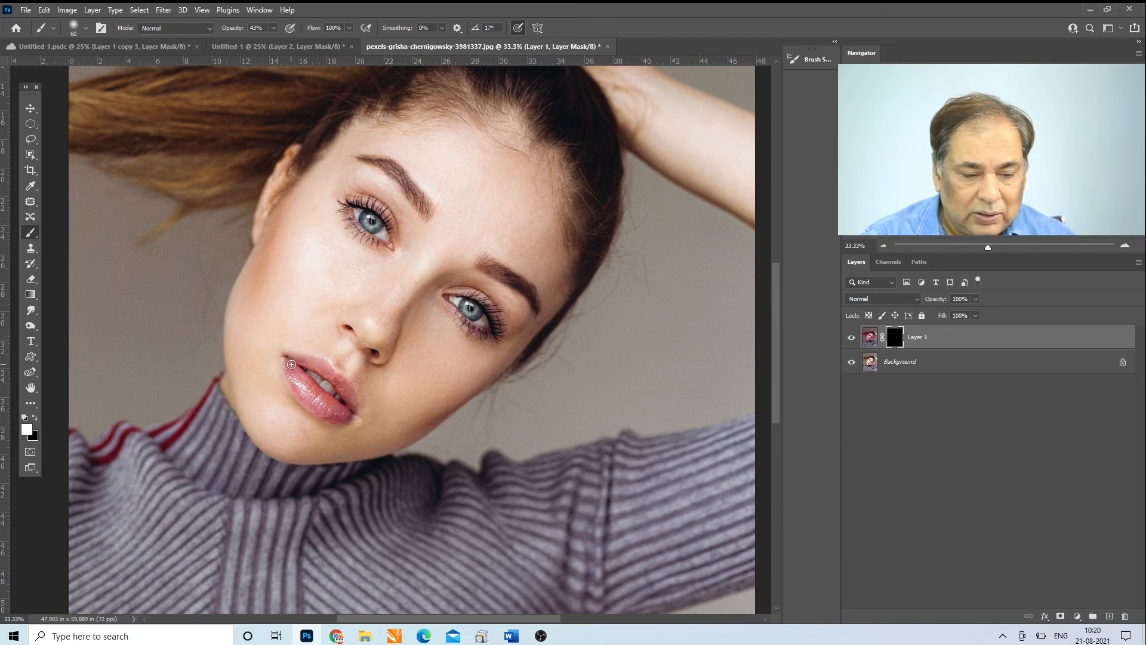
# Paint white on Layer 1's mask over the woman's lower and upper lips to reveal the magenta colour
pyautogui.moveTo(294, 376)
pyautogui.mouseDown()
pyautogui.moveTo(324, 403)
pyautogui.moveTo(293, 370)
pyautogui.moveTo(336, 413)
pyautogui.moveTo(294, 376)
pyautogui.mouseUp()
pyautogui.moveTo(348, 414)
pyautogui.mouseDown()
pyautogui.moveTo(295, 378)
pyautogui.moveTo(302, 396)
pyautogui.moveTo(327, 409)
pyautogui.moveTo(299, 371)
pyautogui.mouseUp()
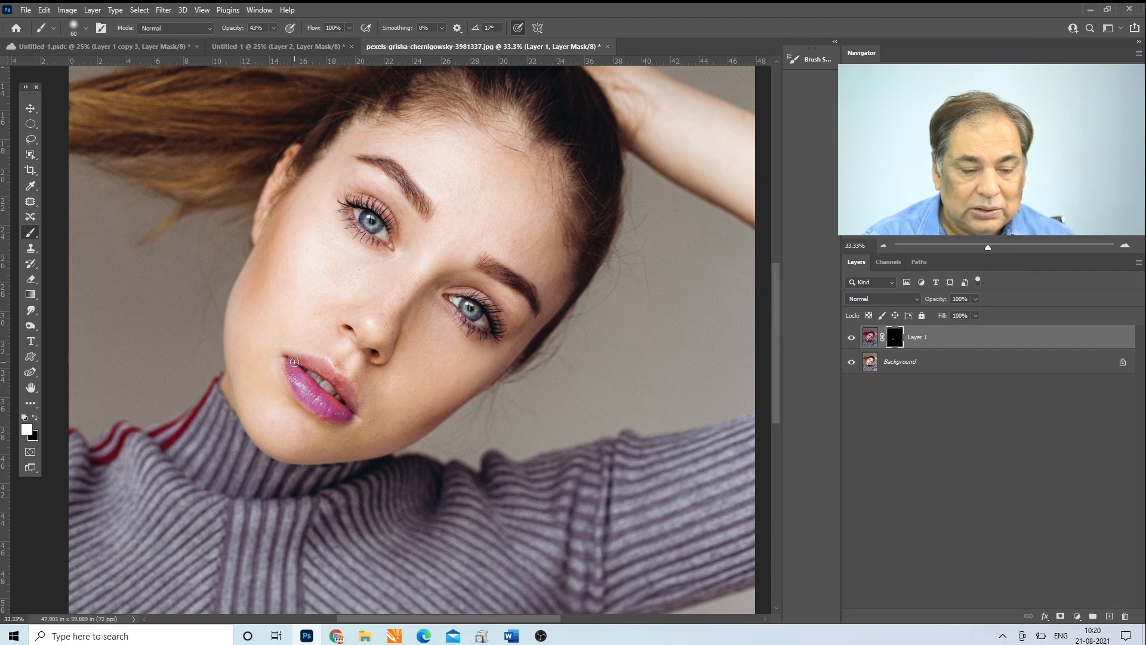
pyautogui.moveTo(346, 409)
pyautogui.mouseDown()
pyautogui.moveTo(312, 391)
pyautogui.moveTo(336, 407)
pyautogui.mouseUp()
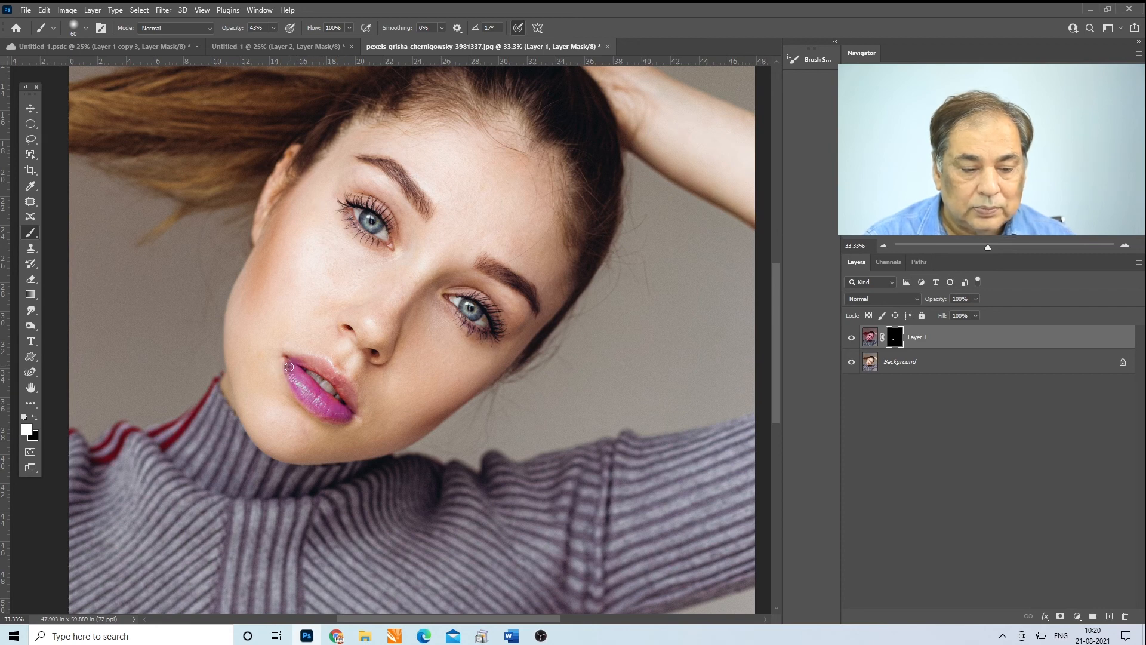
pyautogui.moveTo(289, 367)
pyautogui.mouseDown()
pyautogui.moveTo(330, 369)
pyautogui.moveTo(354, 405)
pyautogui.moveTo(299, 360)
pyautogui.moveTo(341, 383)
pyautogui.mouseUp()
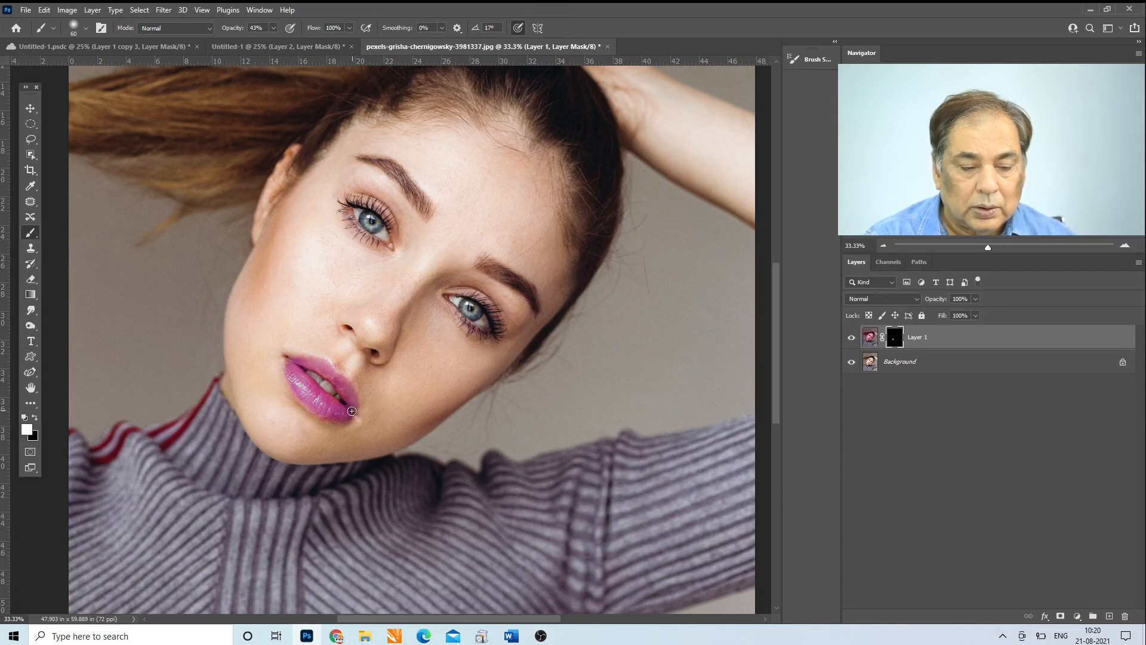
# Display Layer 1's mask on its own, fill the grey patches of the lip area with white, and return to the image
pyautogui.keyDown('alt'); pyautogui.click(896, 341); pyautogui.keyUp('alt')
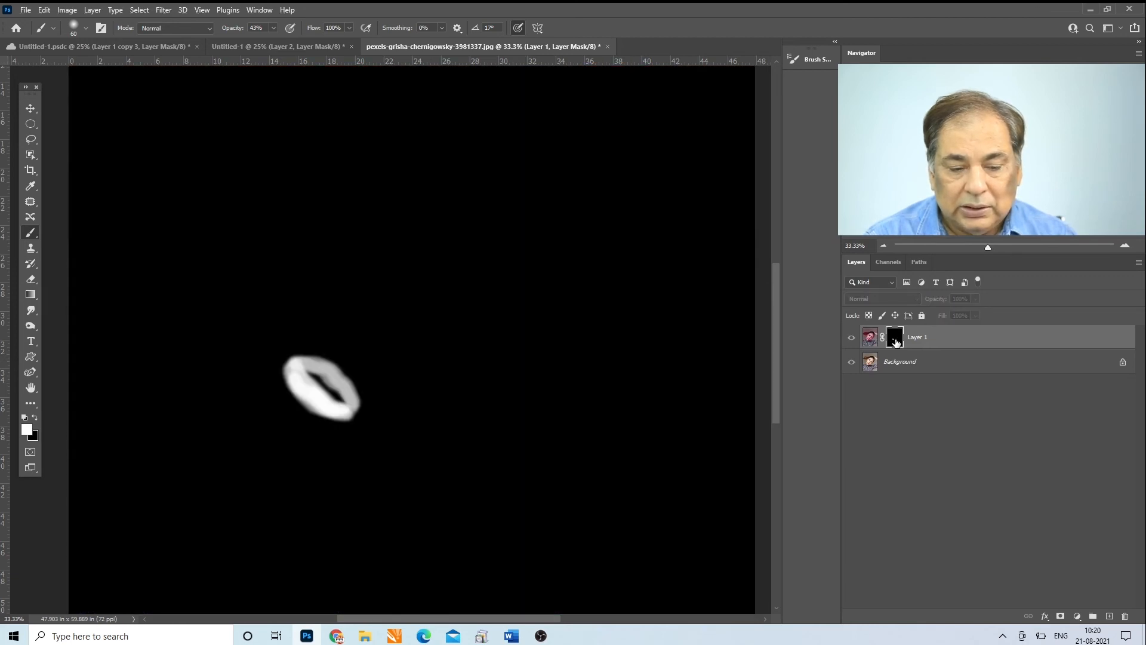
pyautogui.moveTo(296, 363)
pyautogui.mouseDown()
pyautogui.moveTo(342, 383)
pyautogui.moveTo(353, 403)
pyautogui.moveTo(329, 376)
pyautogui.moveTo(293, 365)
pyautogui.mouseUp()
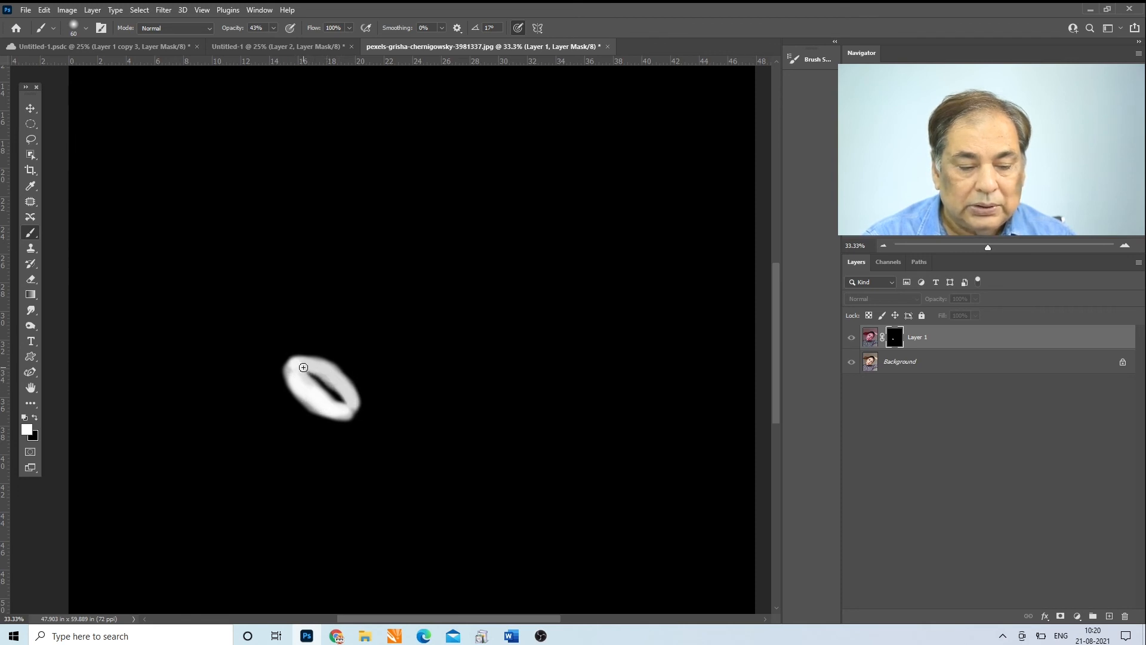
pyautogui.moveTo(303, 367); pyautogui.dragTo(357, 405)
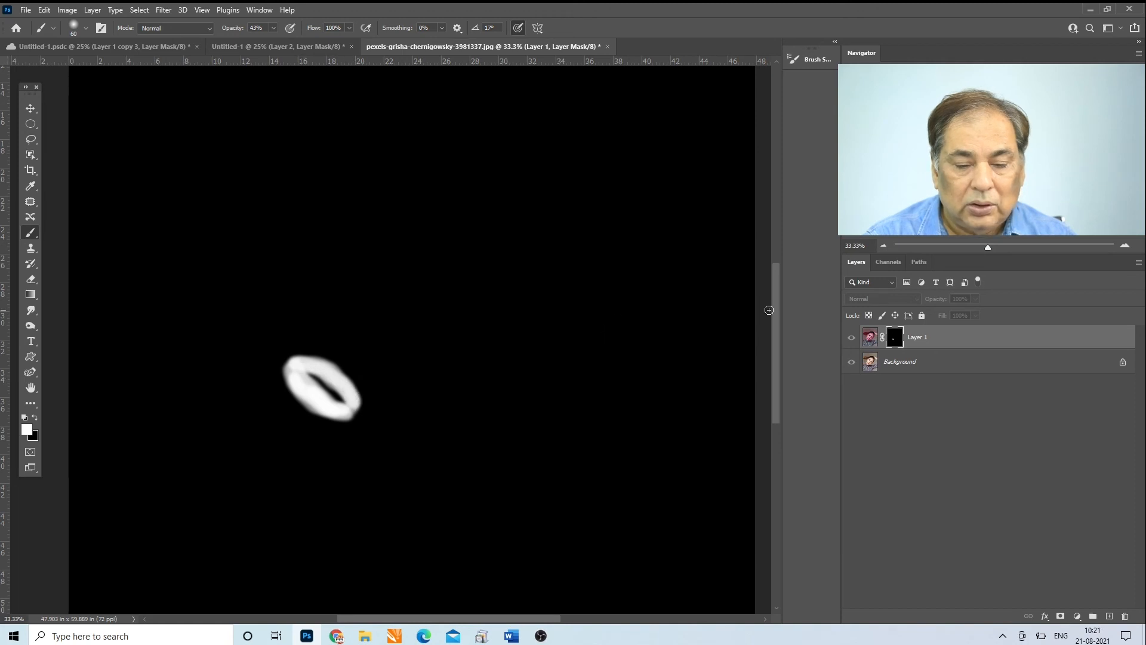
pyautogui.keyDown('alt'); pyautogui.click(894, 341); pyautogui.keyUp('alt')
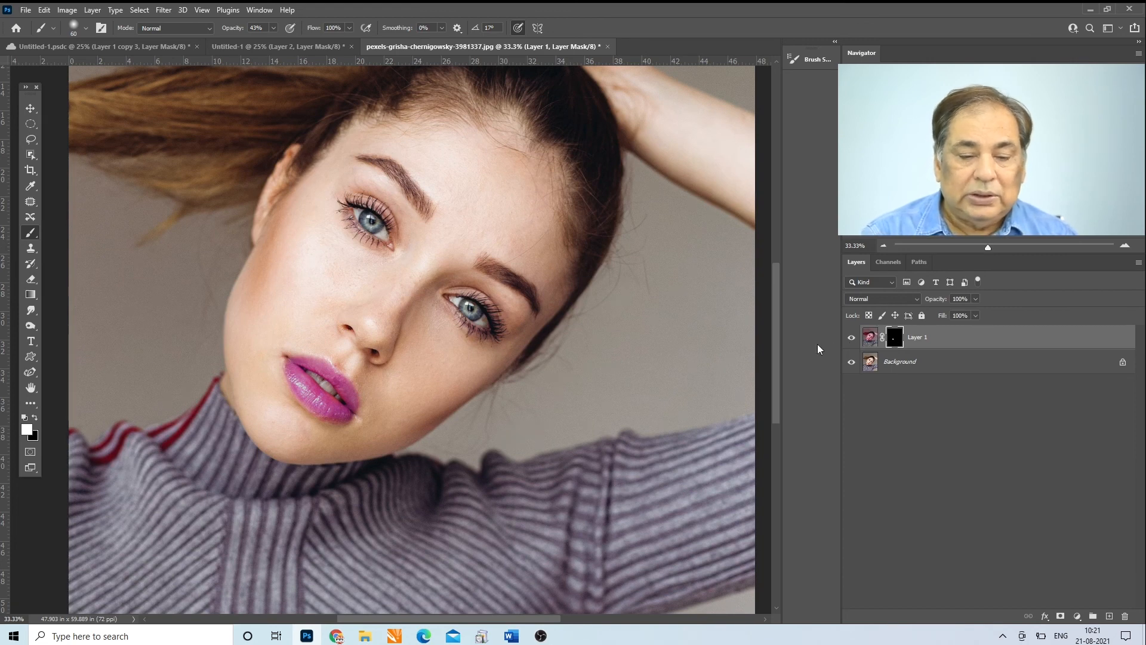
# Toggle Layer 1's visibility to compare the recoloured lips with the original
pyautogui.click(854, 339)
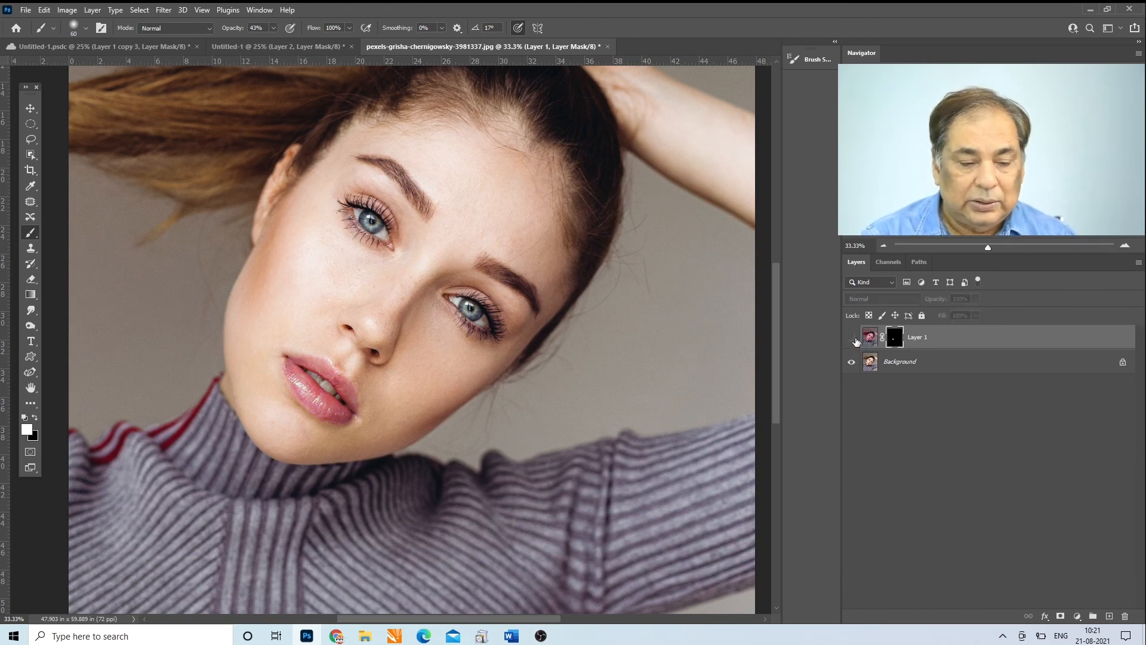
pyautogui.click(854, 339)
pyautogui.click(853, 338)
pyautogui.click(854, 338)
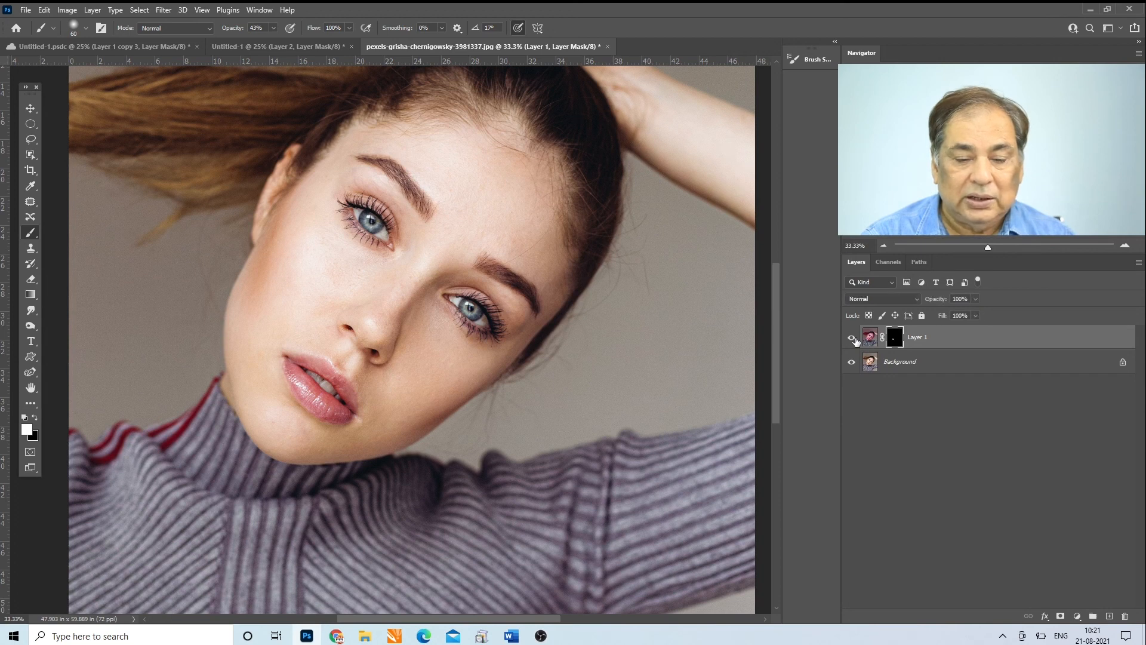
# Try a midtones Color Balance of +76, -19, -20 on Layer 1's image to recolour the lips
pyautogui.click(870, 338)
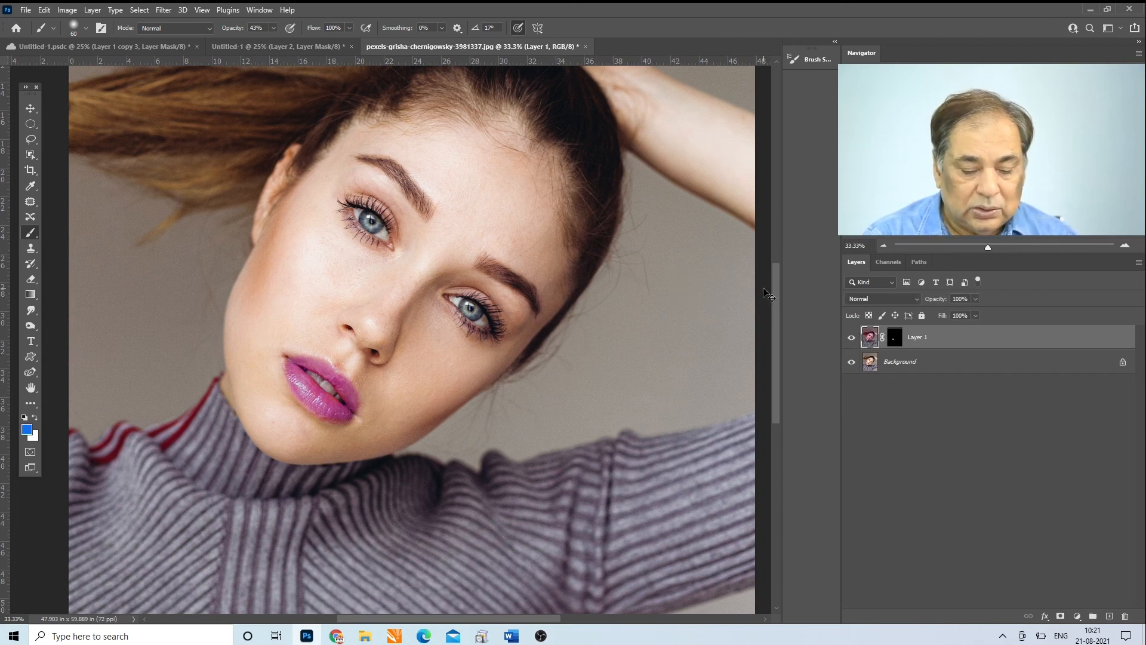
pyautogui.hotkey('ctrl', 'b')
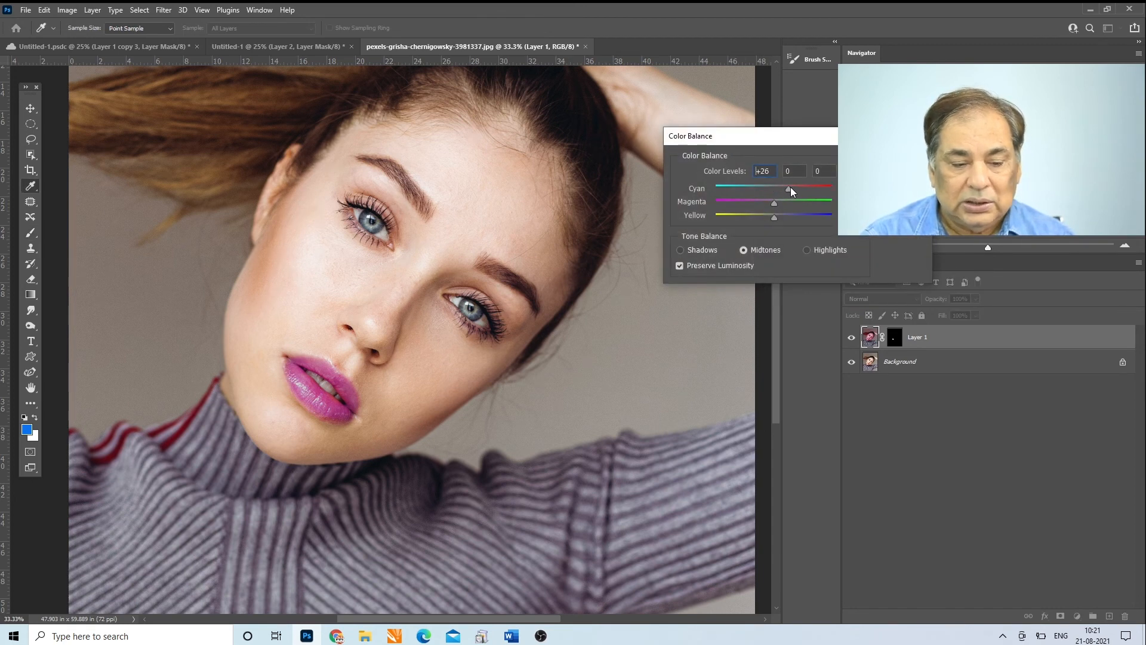
pyautogui.moveTo(812, 189); pyautogui.dragTo(763, 216)
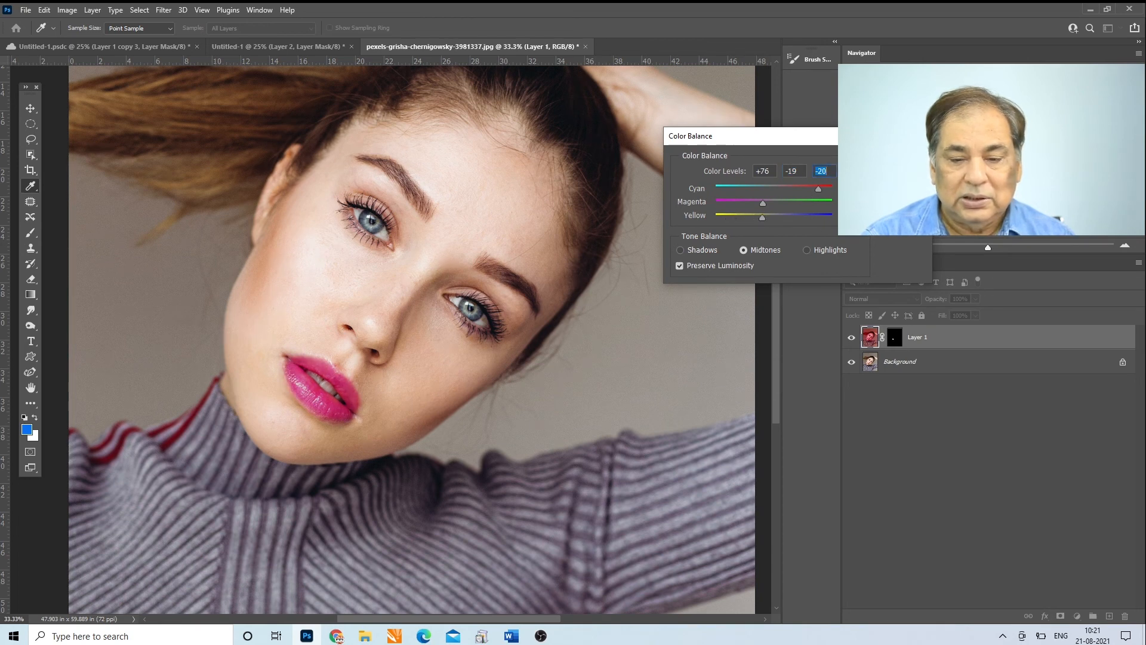
pyautogui.click(901, 157)
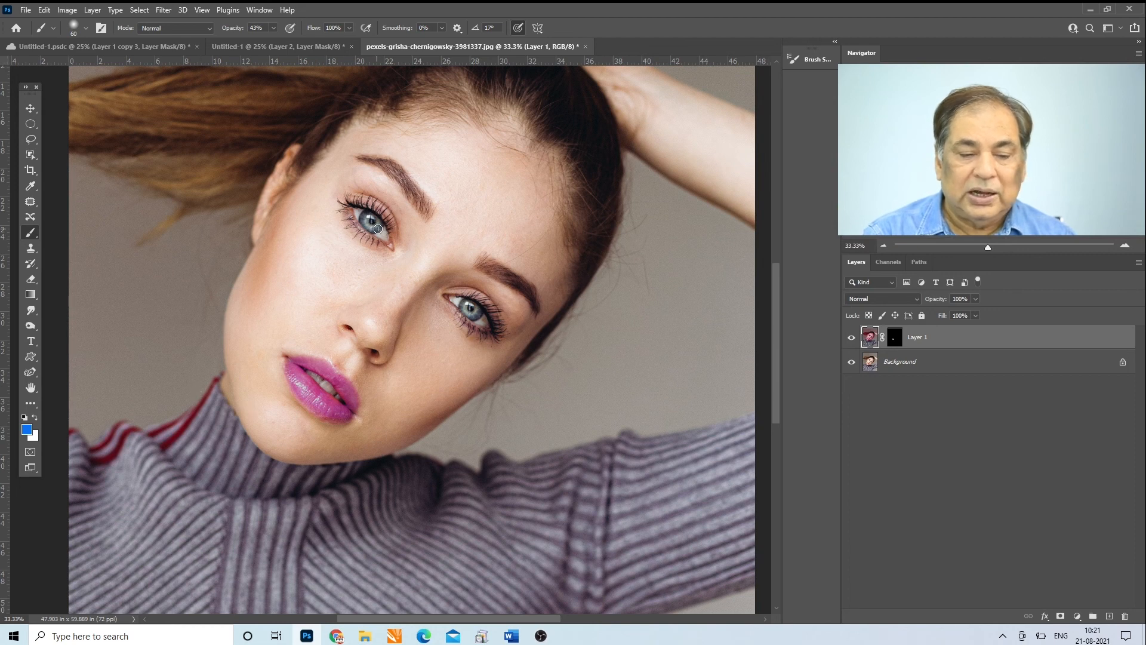
# Paint white at 43% brush opacity on Layer 1's mask over the woman's higher eye, and toggle the layer's visibility to compare
pyautogui.click(894, 337)
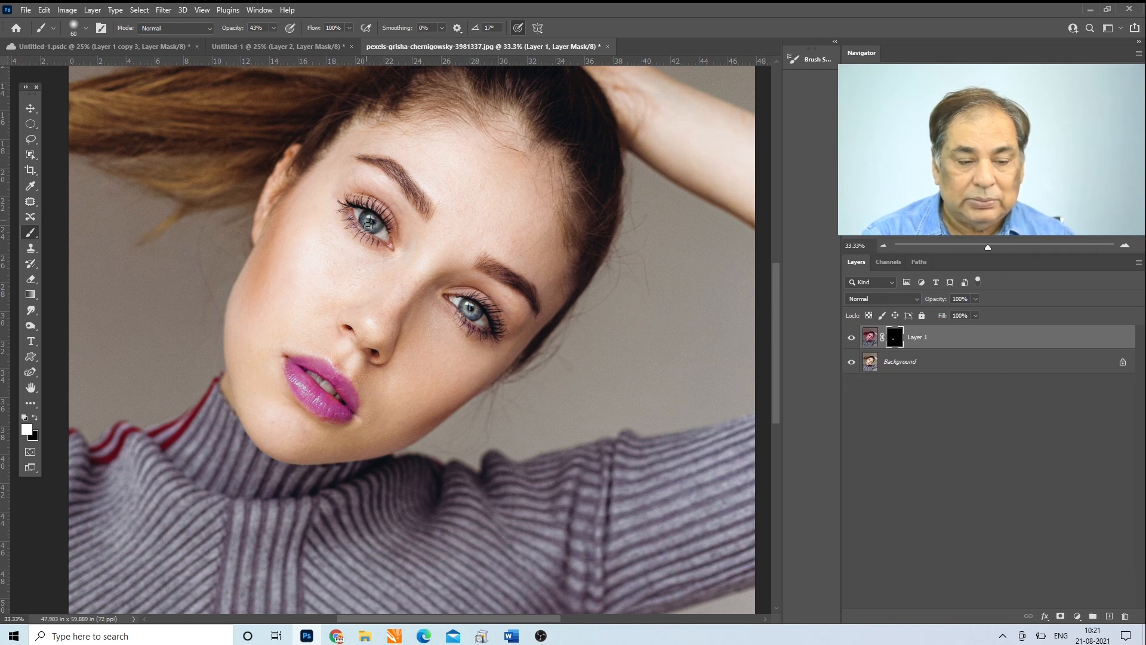
pyautogui.moveTo(379, 225)
pyautogui.mouseDown()
pyautogui.moveTo(369, 213)
pyautogui.moveTo(374, 231)
pyautogui.mouseUp()
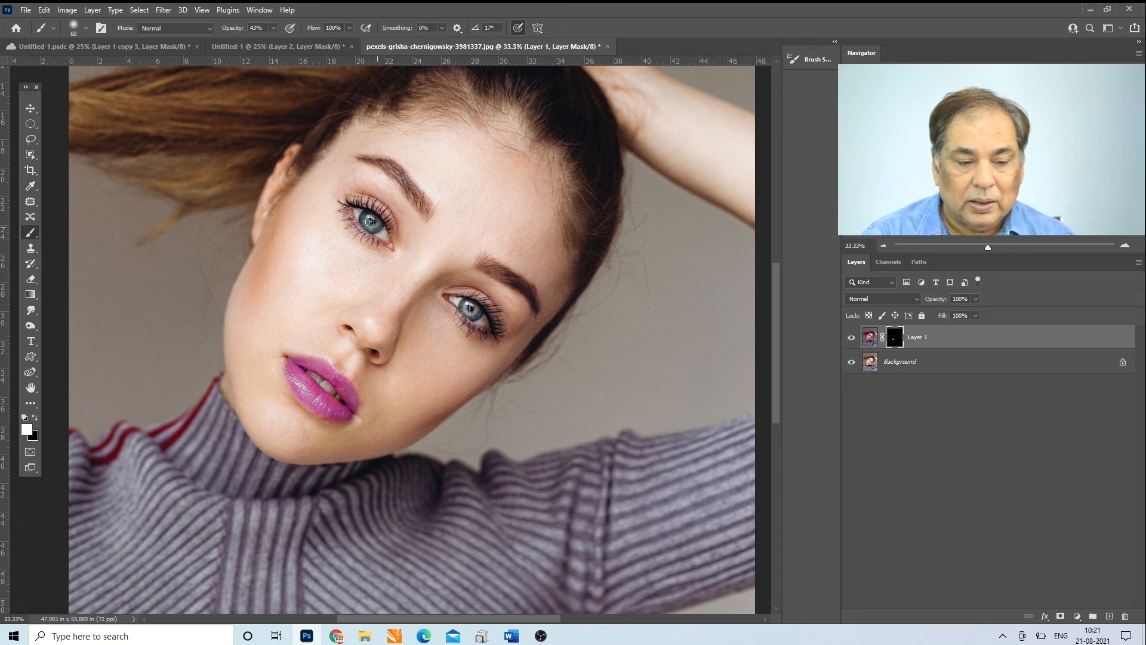
pyautogui.click(852, 338)
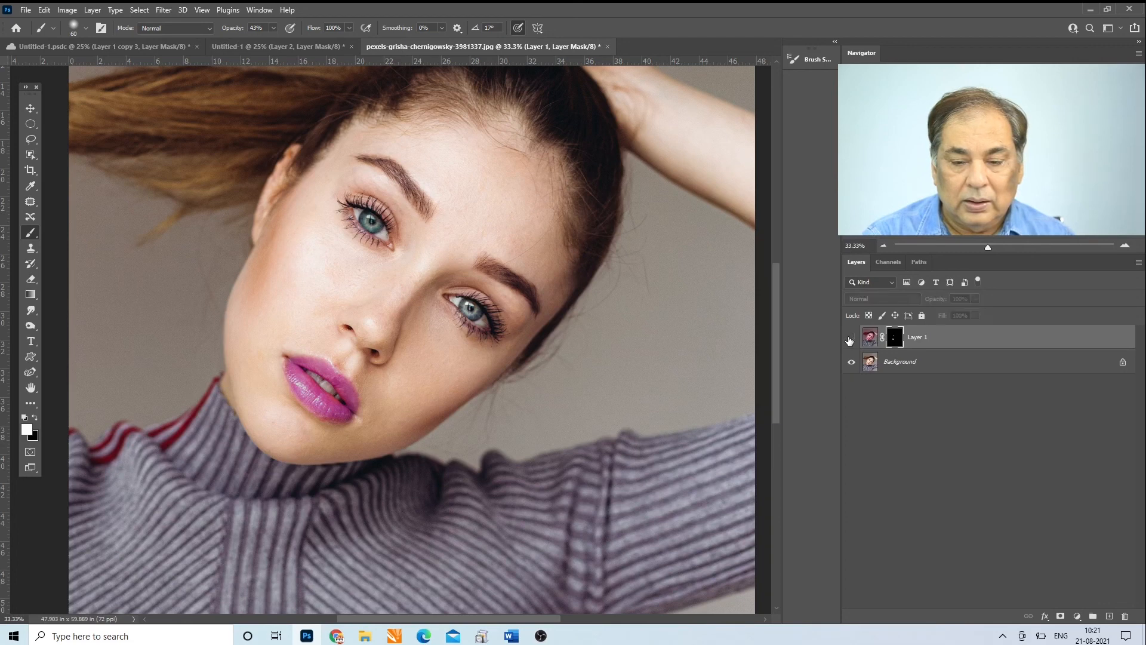
pyautogui.click(852, 338)
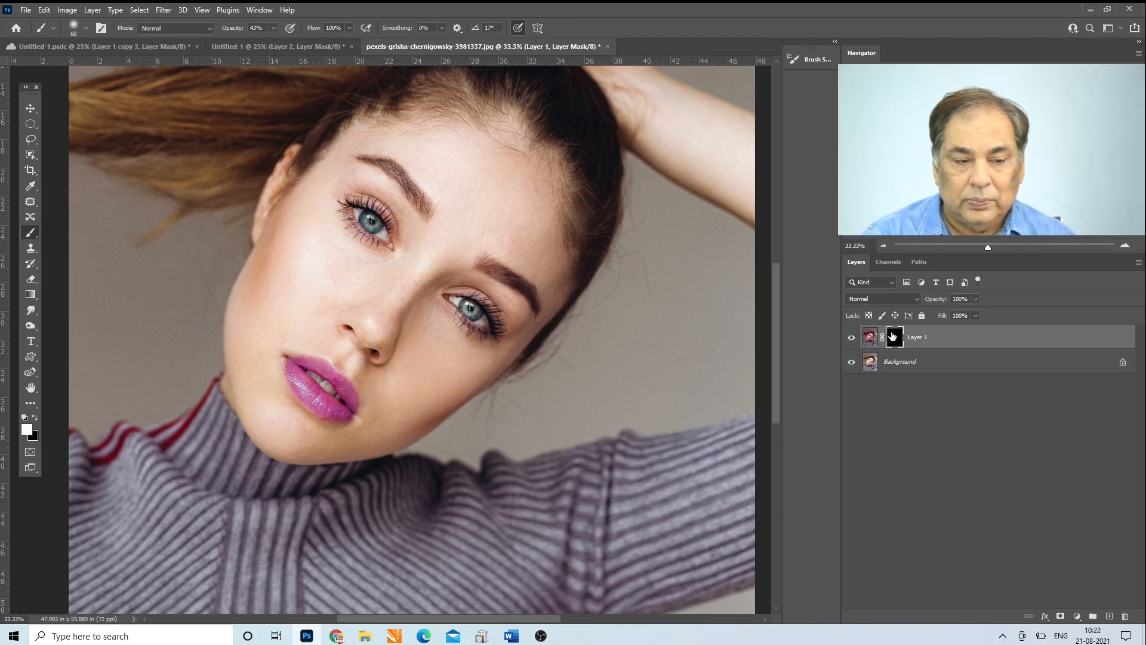
# Set the brush opacity to 100% and paint white on Layer 1's mask over the irises of both eyes
pyautogui.click(274, 28)
pyautogui.moveTo(273, 40); pyautogui.dragTo(304, 41)
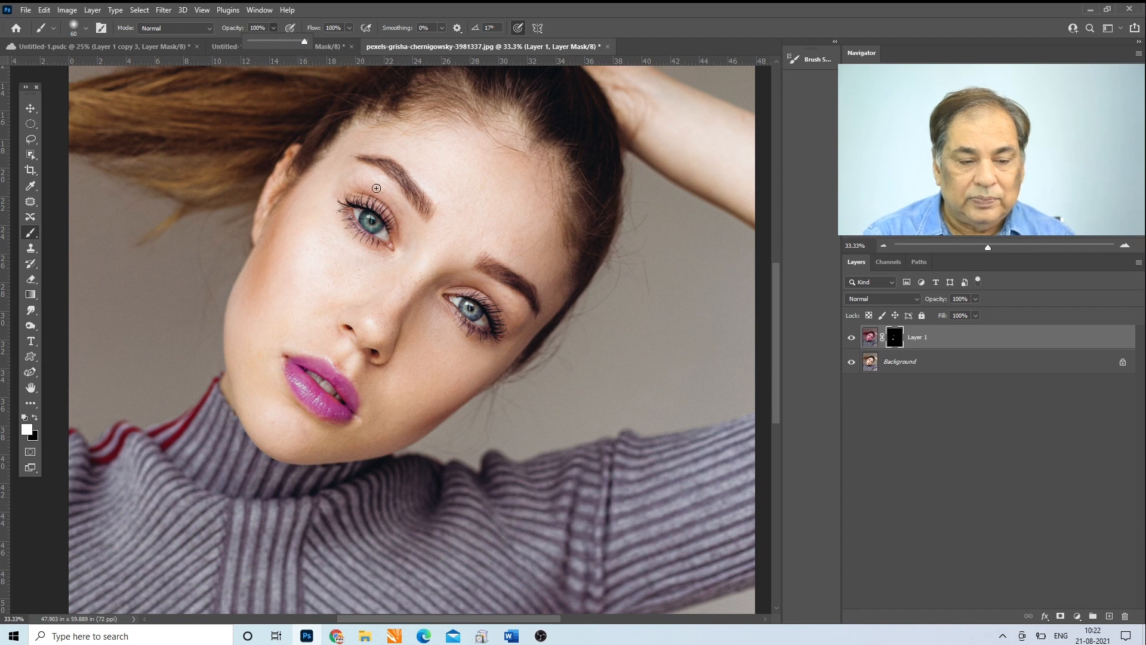
pyautogui.moveTo(366, 214)
pyautogui.mouseDown()
pyautogui.moveTo(363, 226)
pyautogui.moveTo(379, 227)
pyautogui.moveTo(370, 217)
pyautogui.mouseUp()
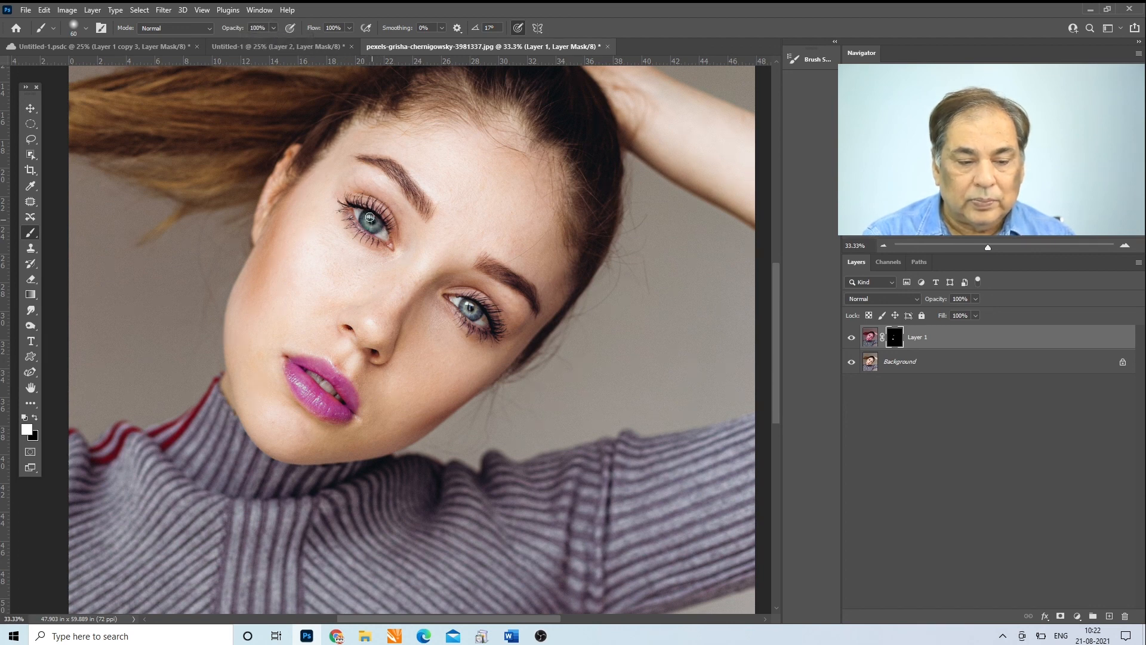
pyautogui.moveTo(465, 306); pyautogui.dragTo(478, 312)
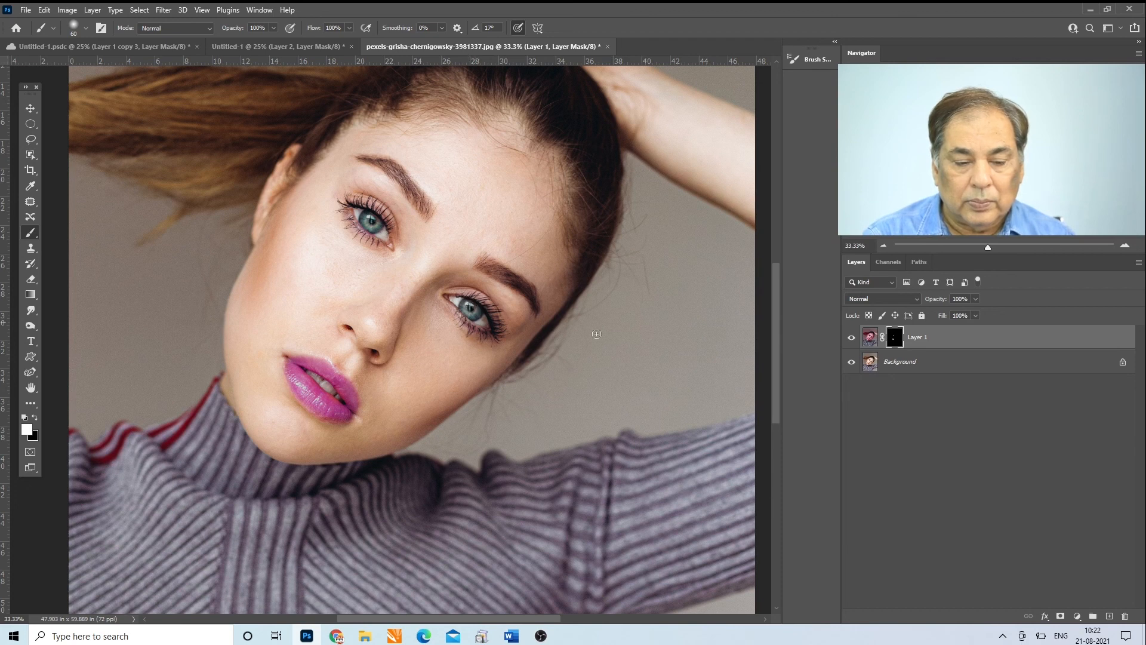
# Increase the saturation of Layer 1's image with Hue/Saturation to intensify the eye and lip colours, and return to the Brush tool
pyautogui.click(872, 341)
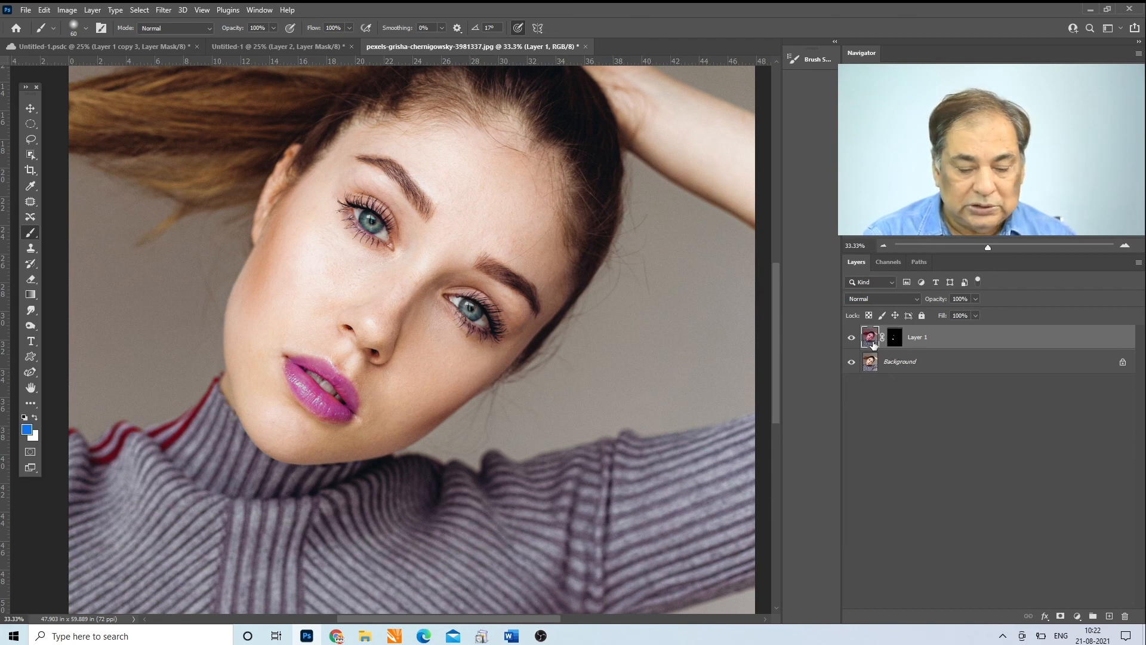
pyautogui.hotkey('ctrl', 'u')
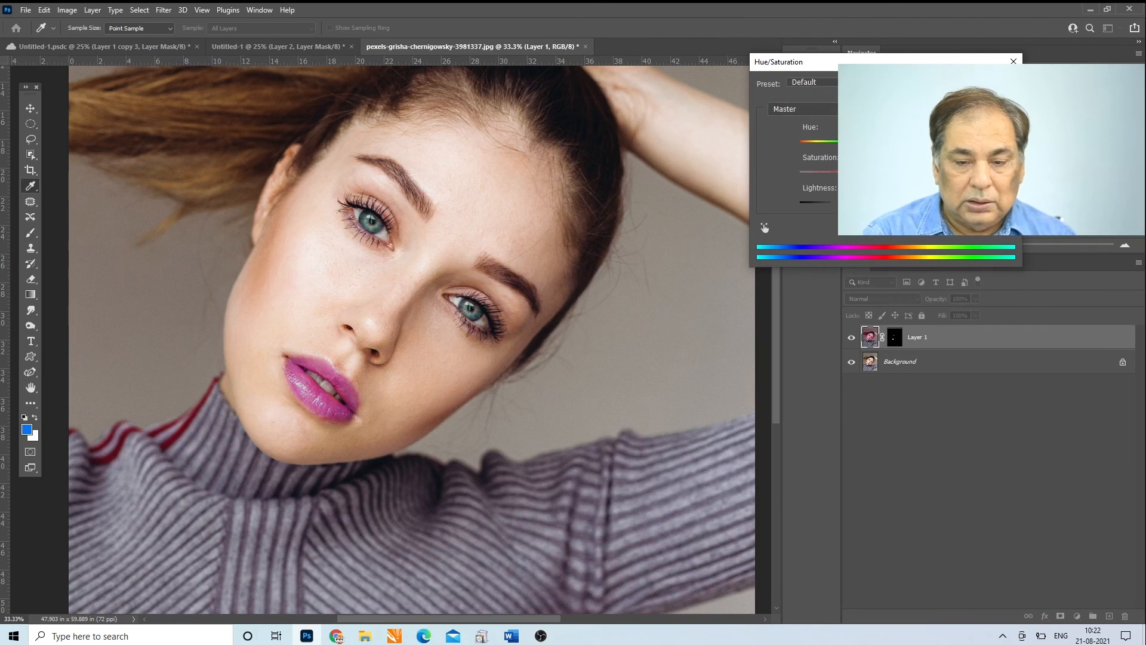
pyautogui.moveTo(858, 145); pyautogui.dragTo(876, 171)
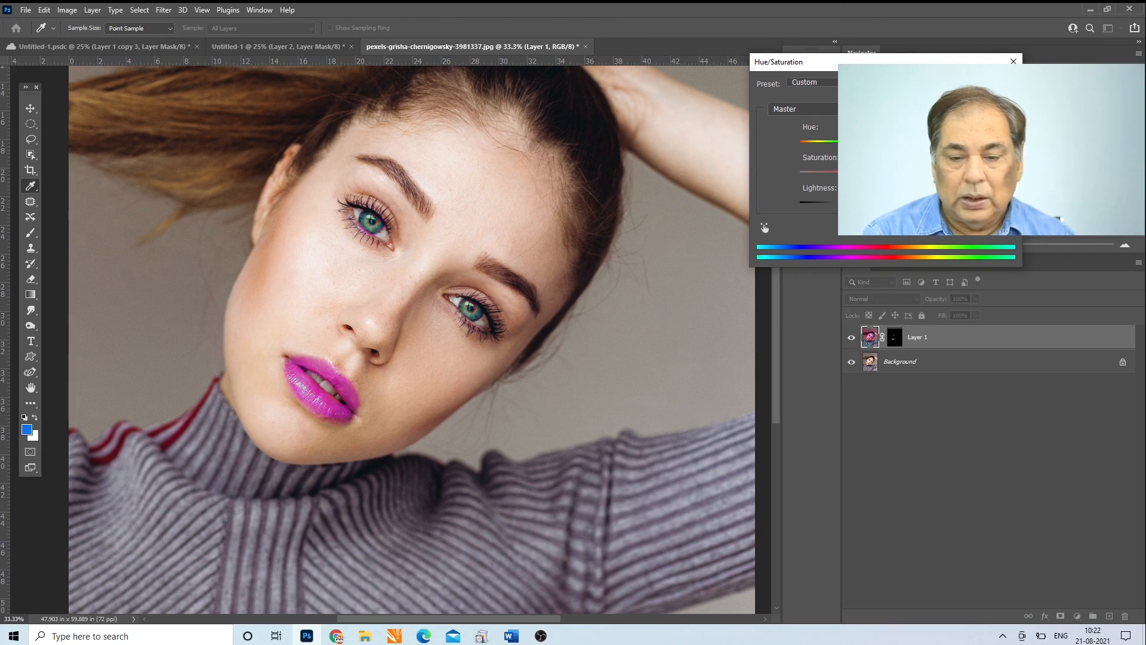
pyautogui.press('Return')
pyautogui.press('b')
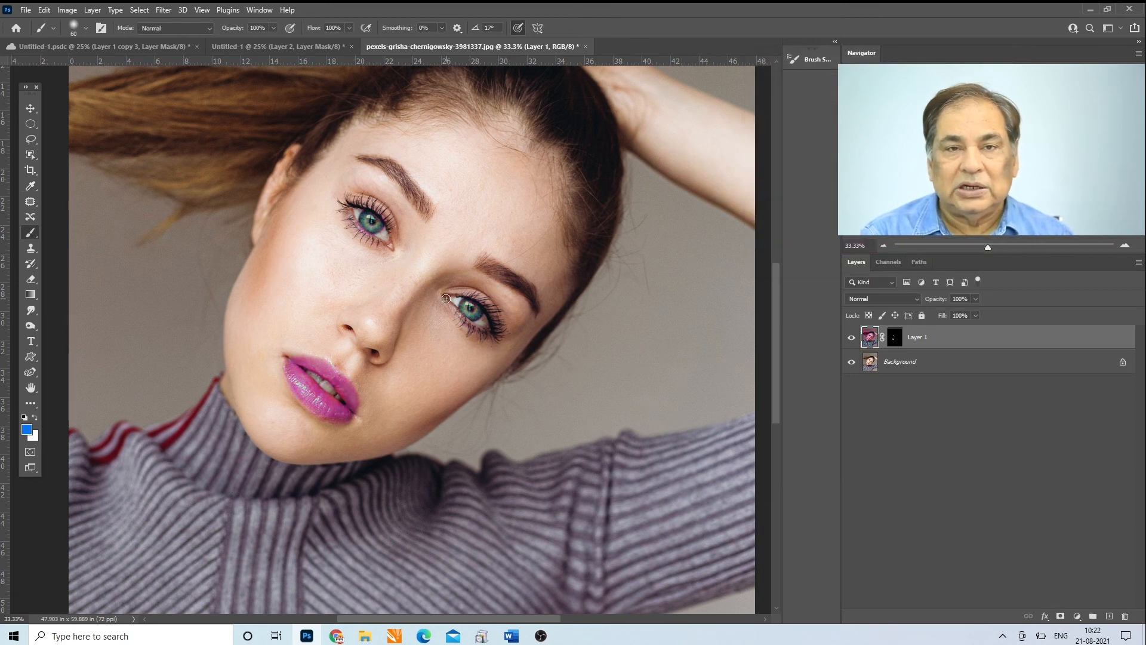